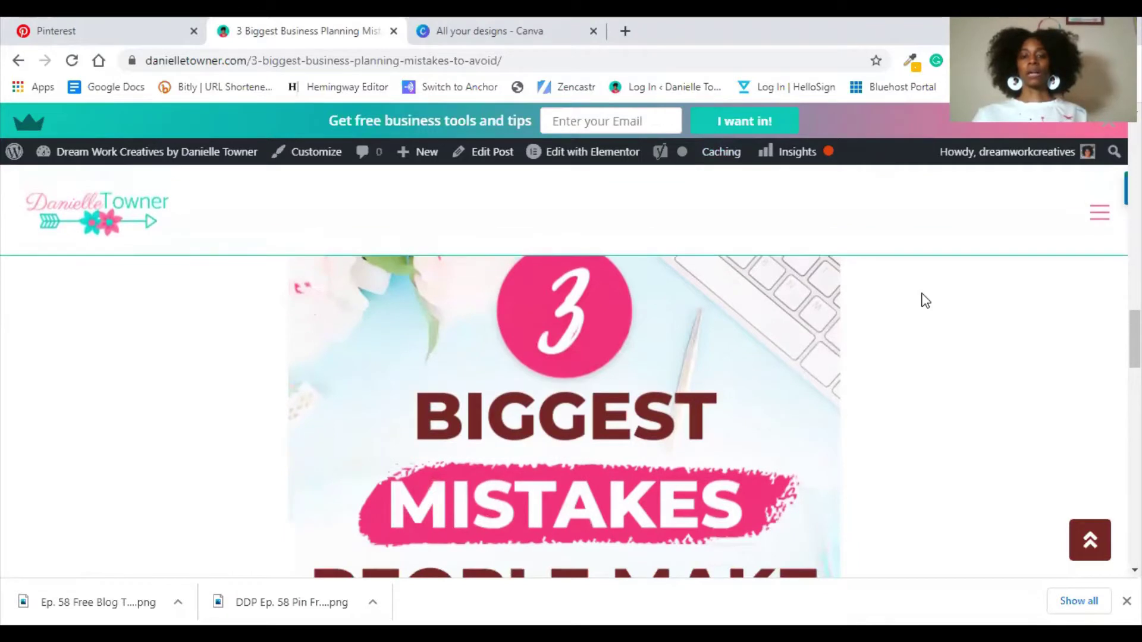
Reduce the blog post page's zoom to 50% to fit the whole "3 Biggest Mistakes" pin graphic in view
scroll(926, 300, down, 2)
scroll(925, 300, up, 3)
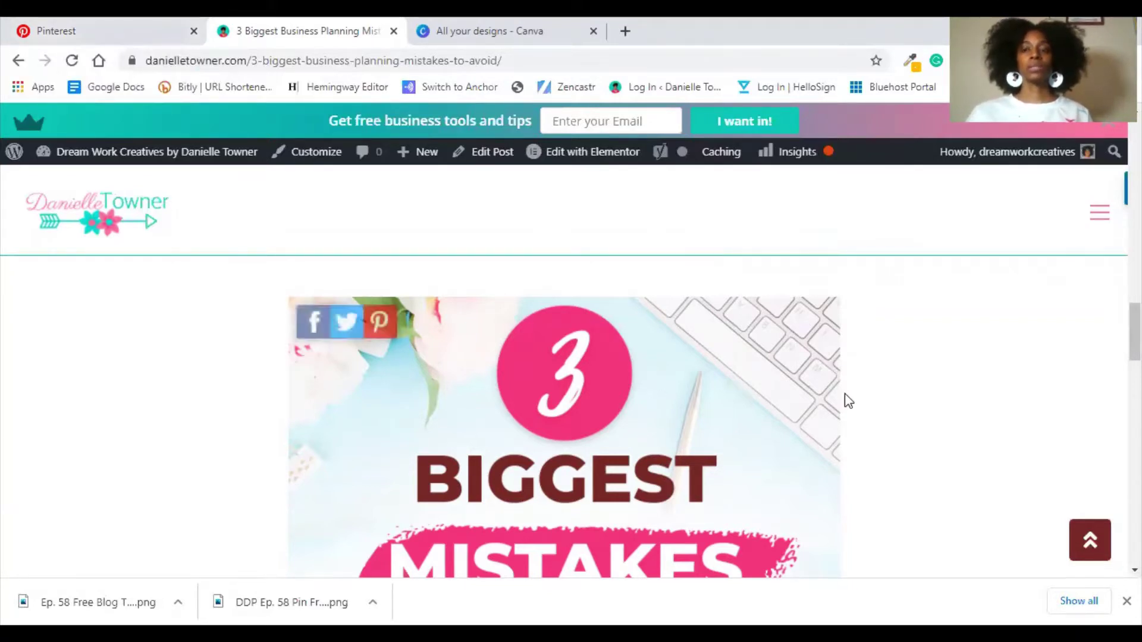
scroll(847, 401, down, 1)
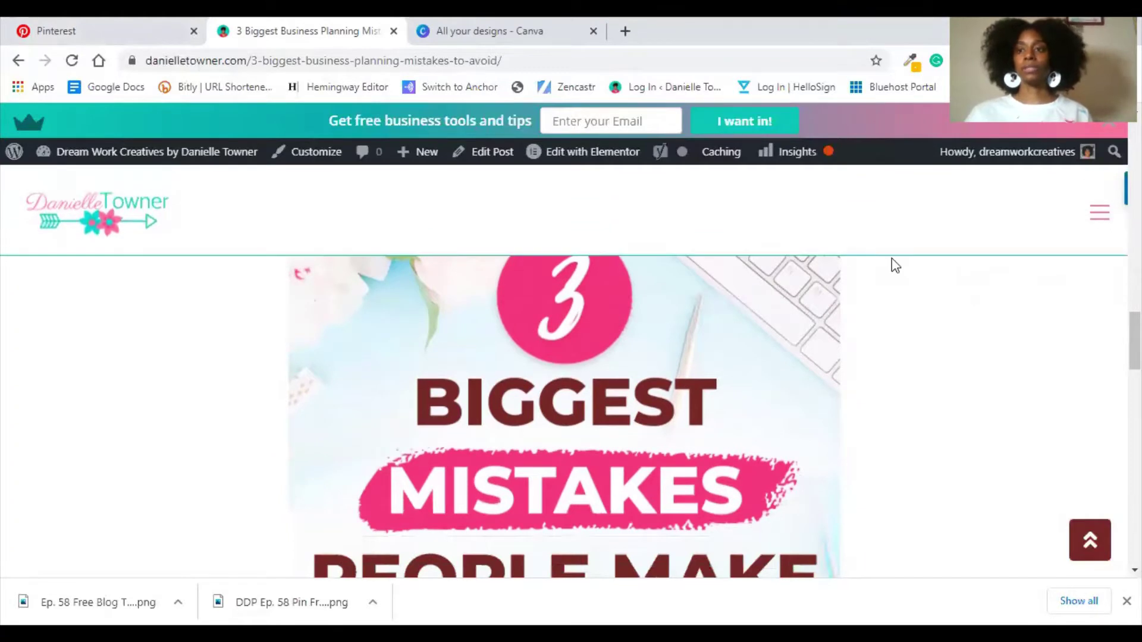
click(1132, 60)
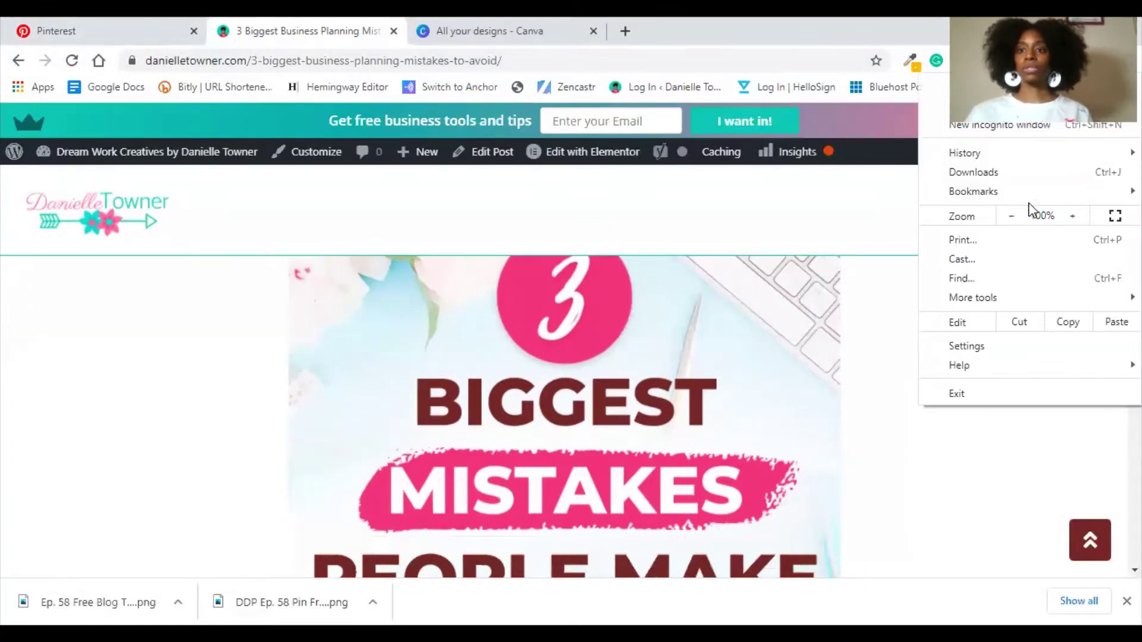
click(1014, 215)
click(1014, 215)
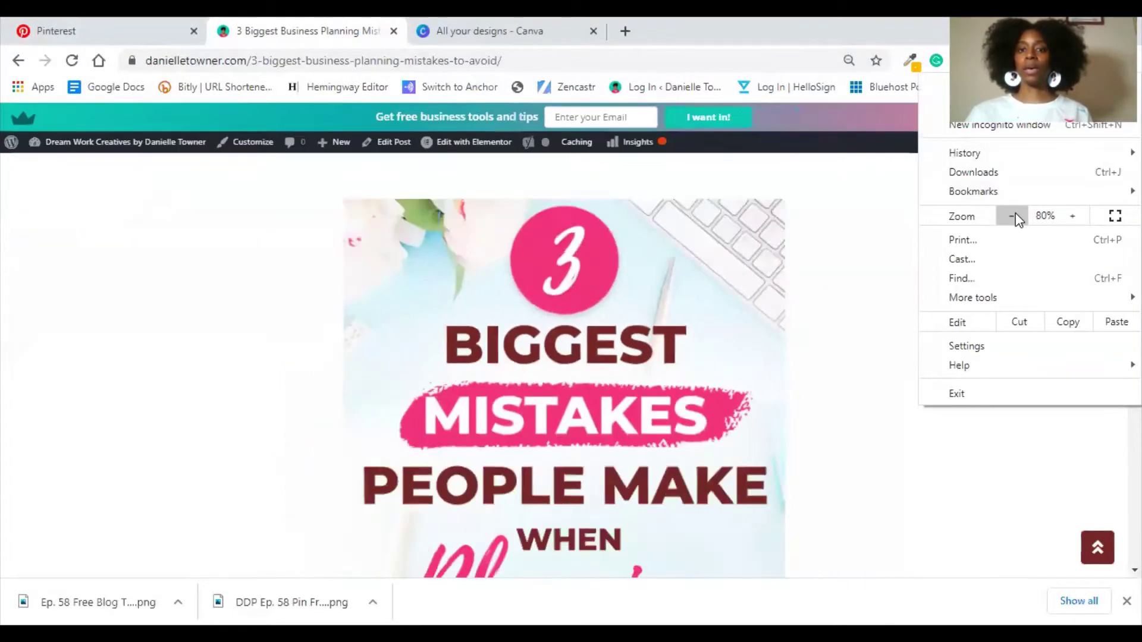
click(1014, 216)
click(1014, 215)
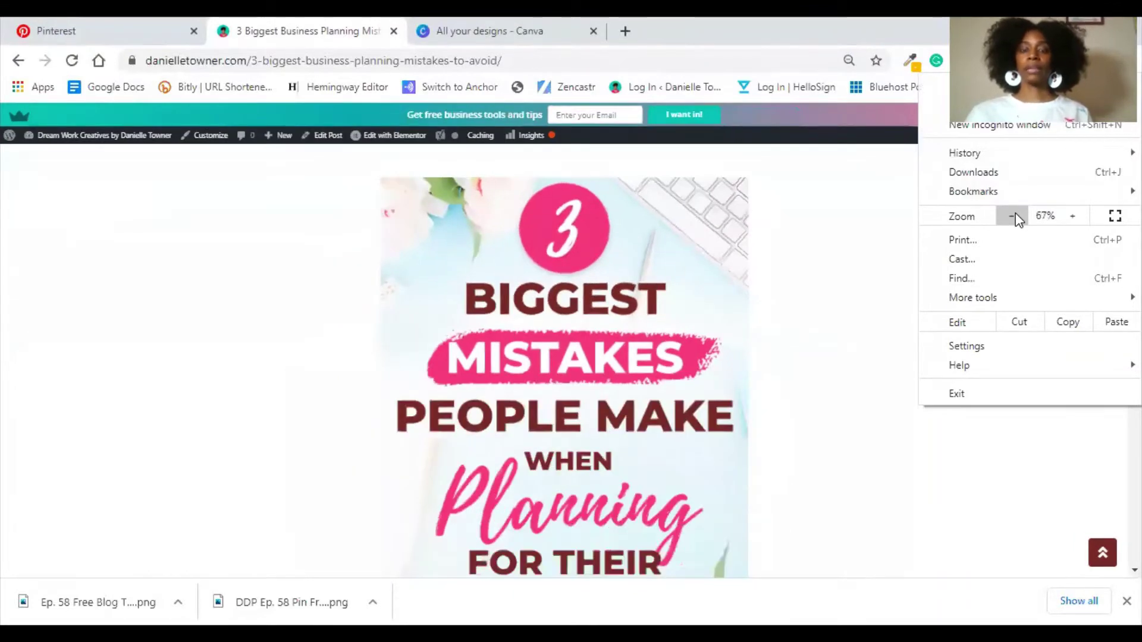
click(1014, 215)
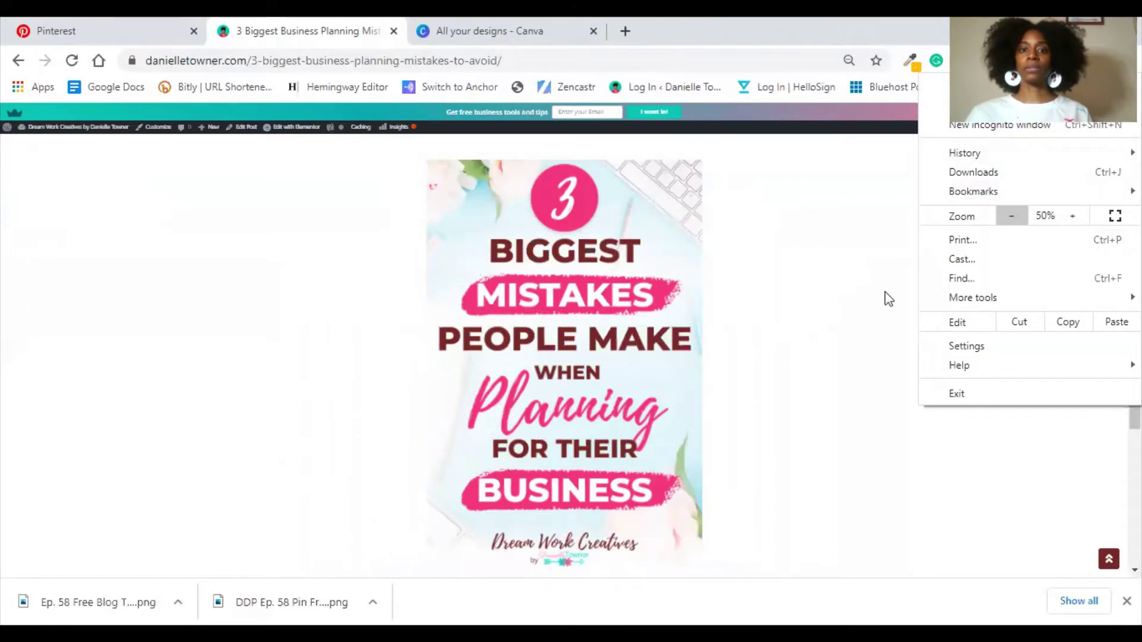
click(845, 318)
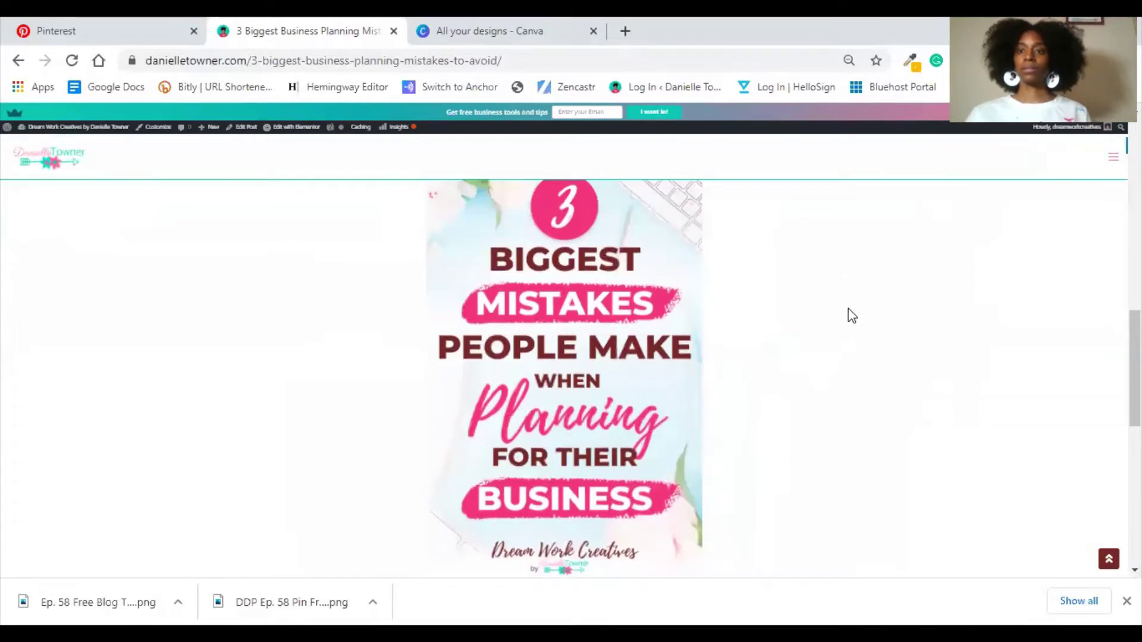
click(1127, 60)
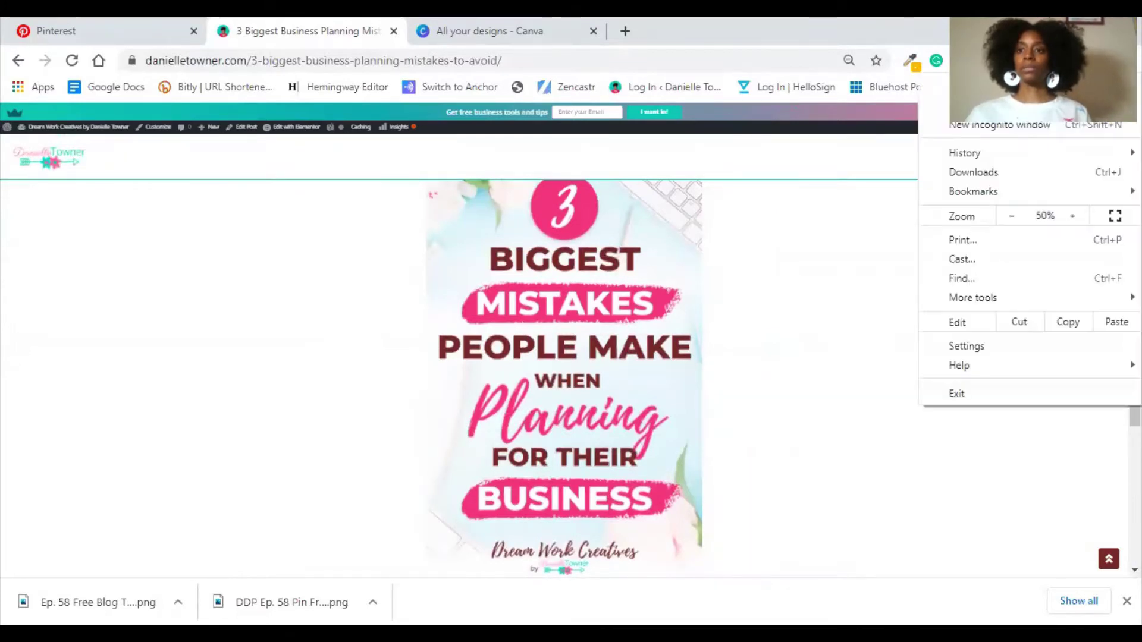
click(1013, 216)
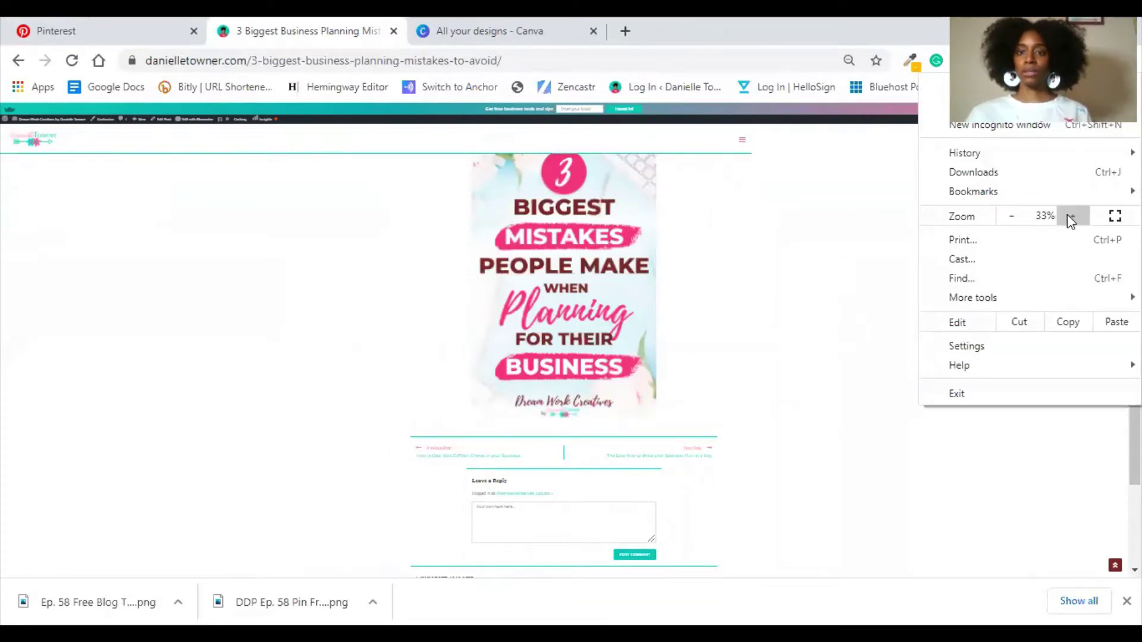
click(870, 280)
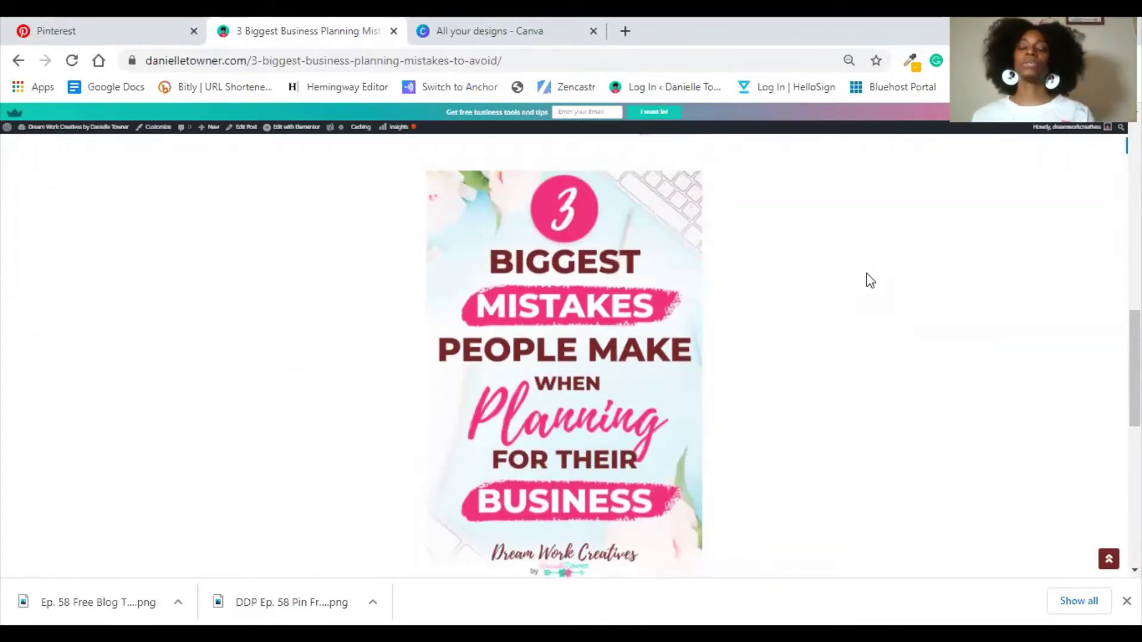
Examine the headline, colours, background photo and branding of the "3 Biggest Mistakes" pin graphic in the blog post
mouse_move(450, 219)
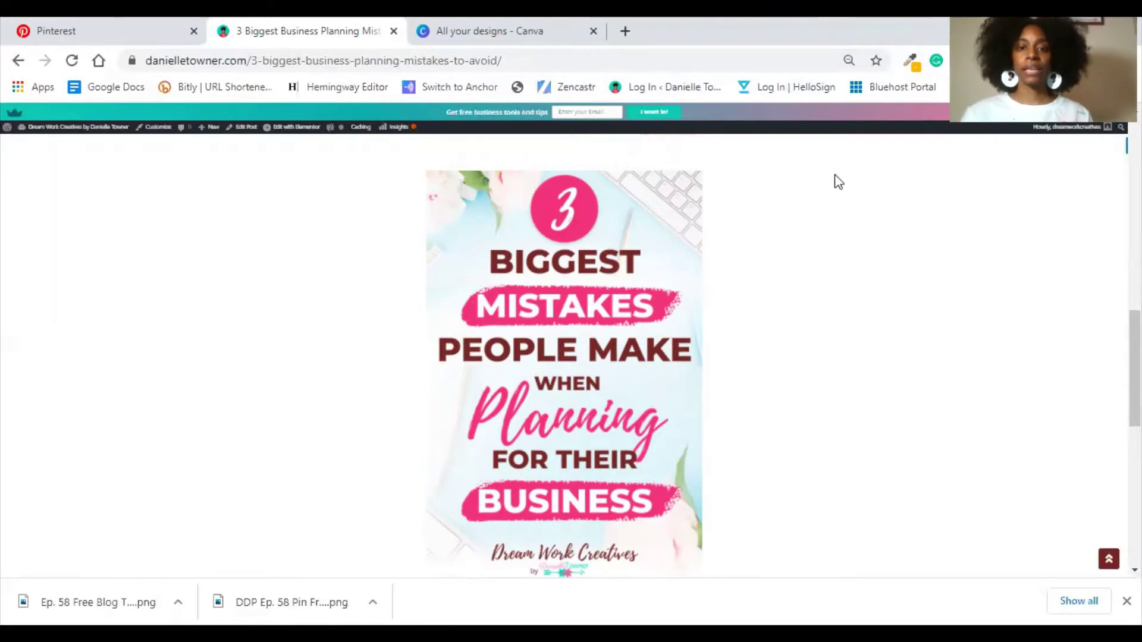
mouse_move(492, 177)
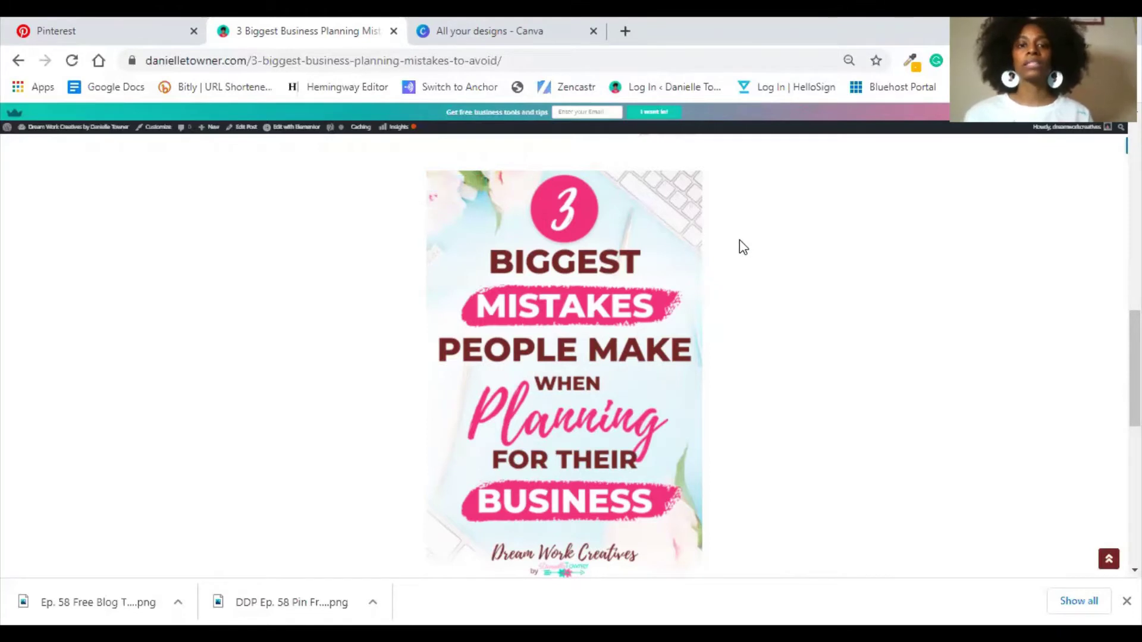
mouse_move(676, 219)
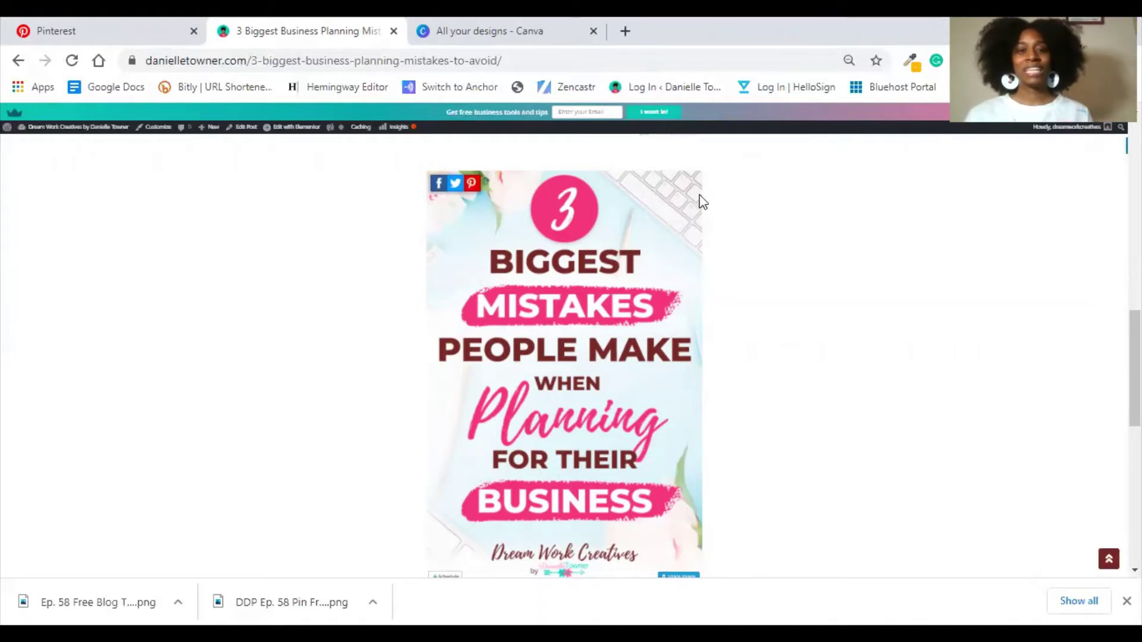
mouse_move(667, 177)
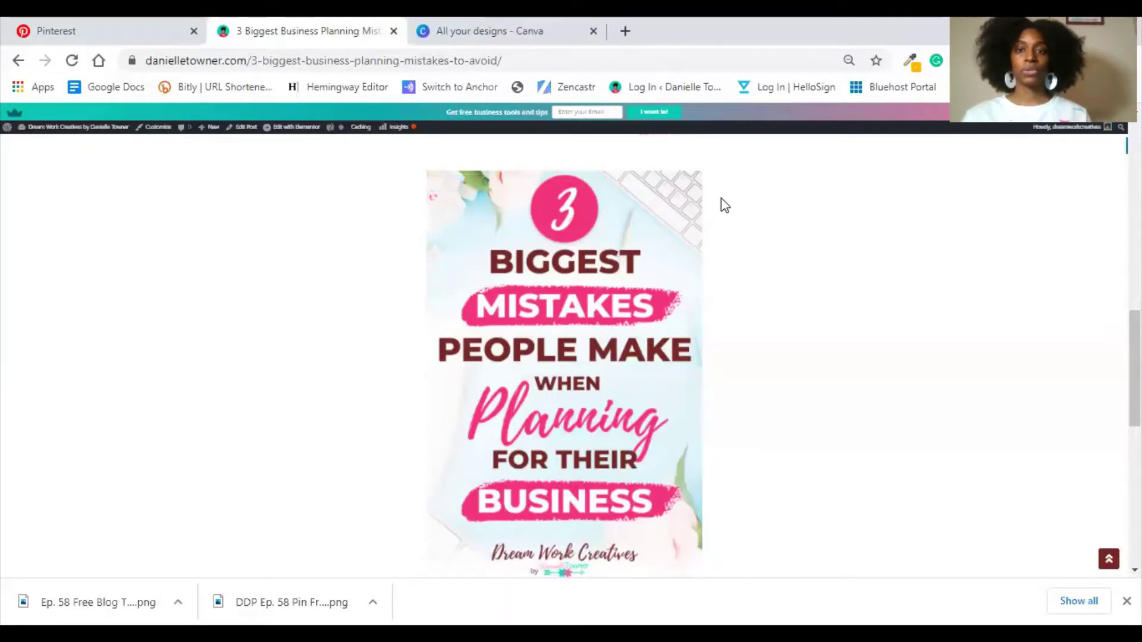
mouse_move(658, 180)
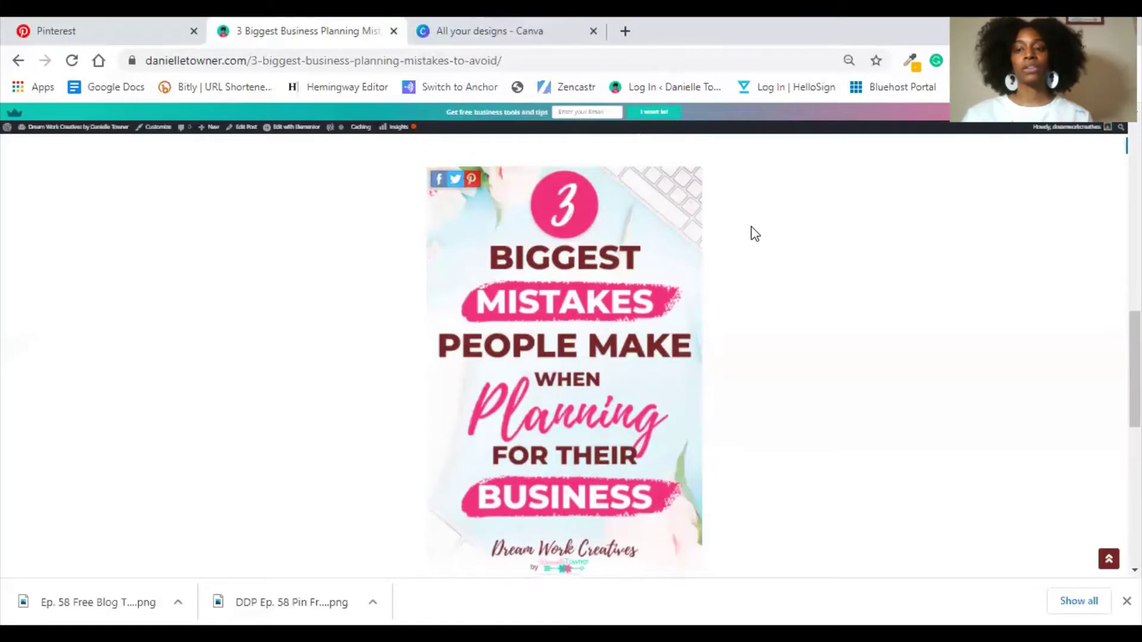
scroll(749, 232, down, 1)
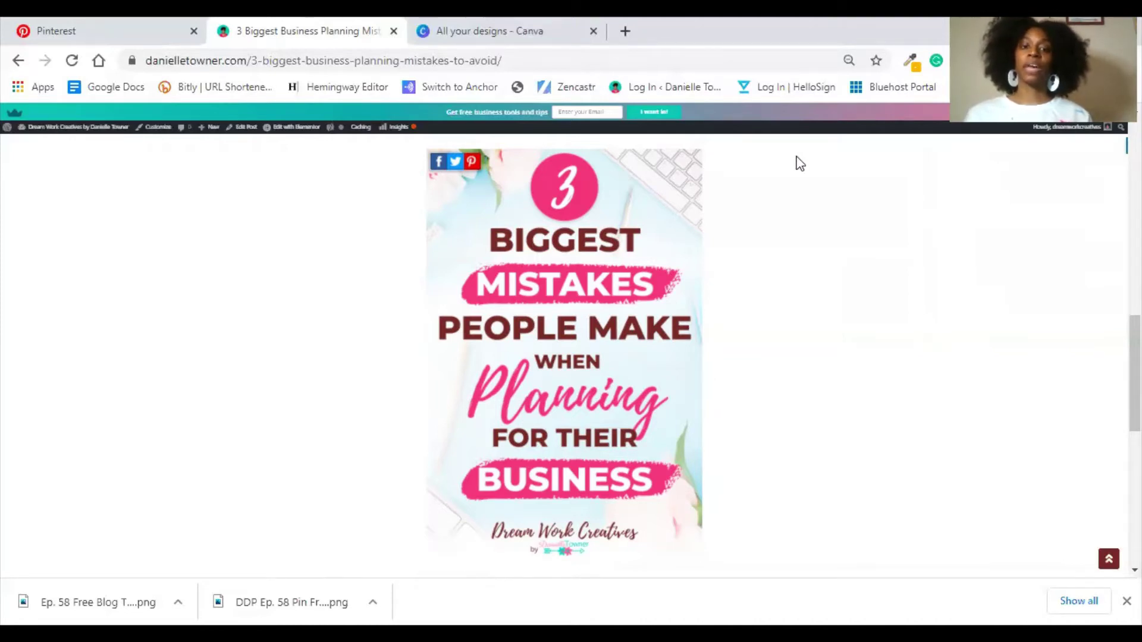
mouse_move(691, 393)
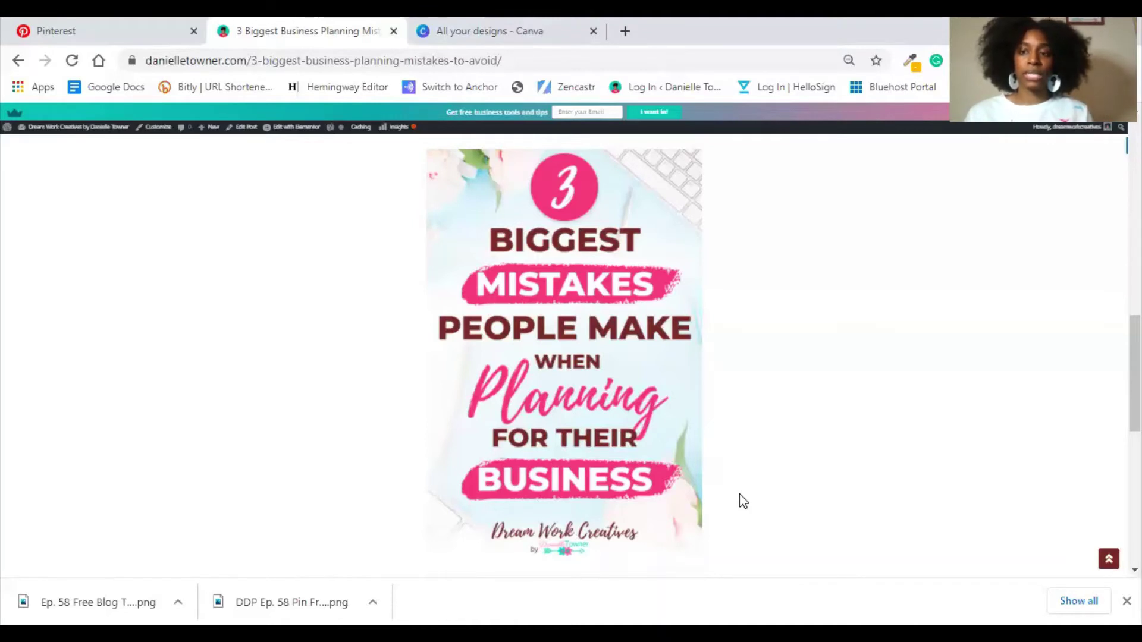
mouse_move(676, 280)
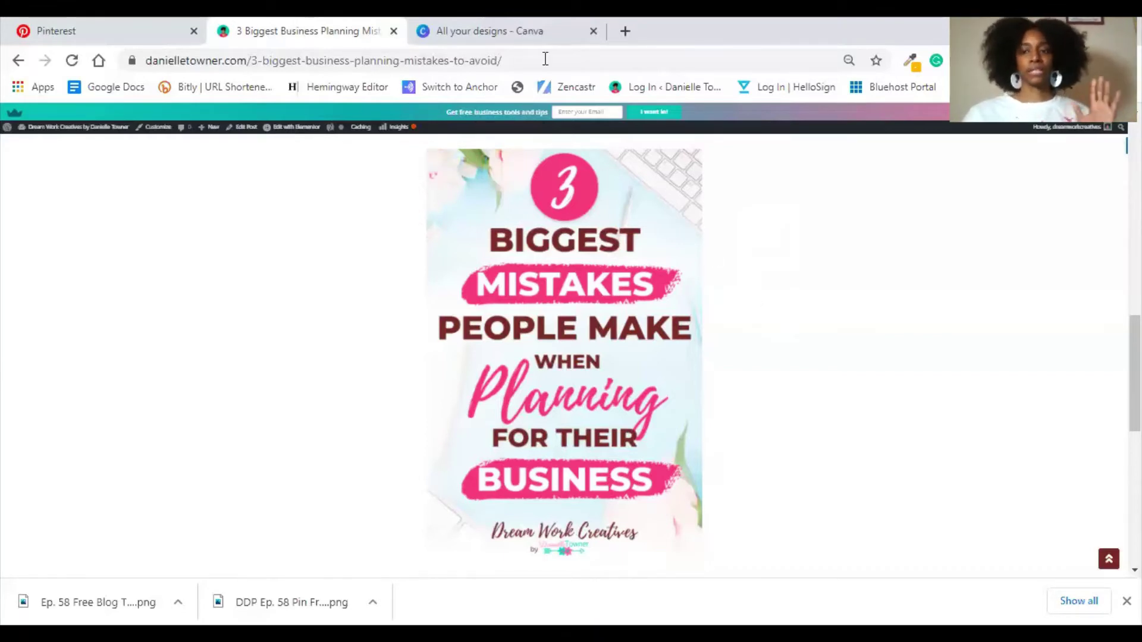
Switch to the open Pinterest pin "10 Side Hustles You Can Start For Free" and review its statistics and title
click(73, 19)
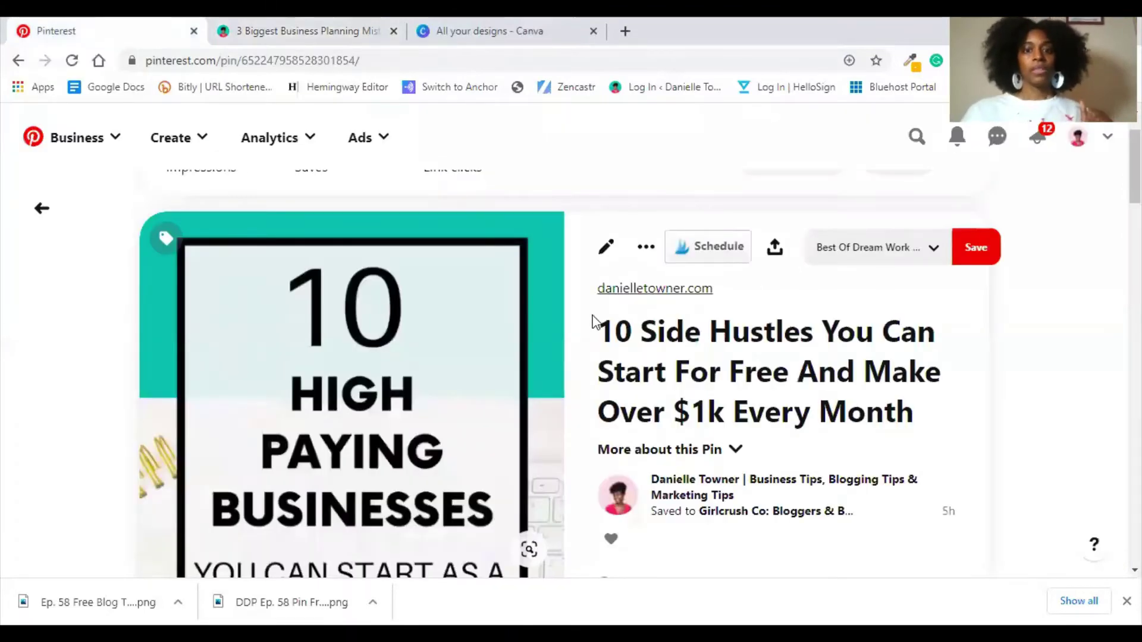
scroll(481, 339, down, 1)
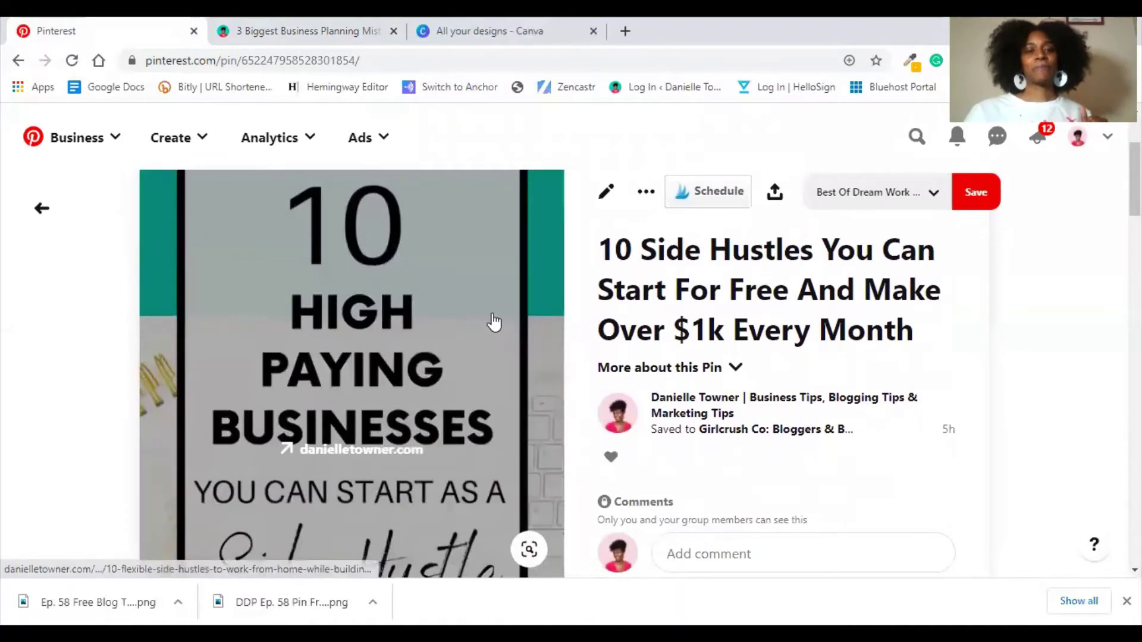
scroll(493, 304, up, 1)
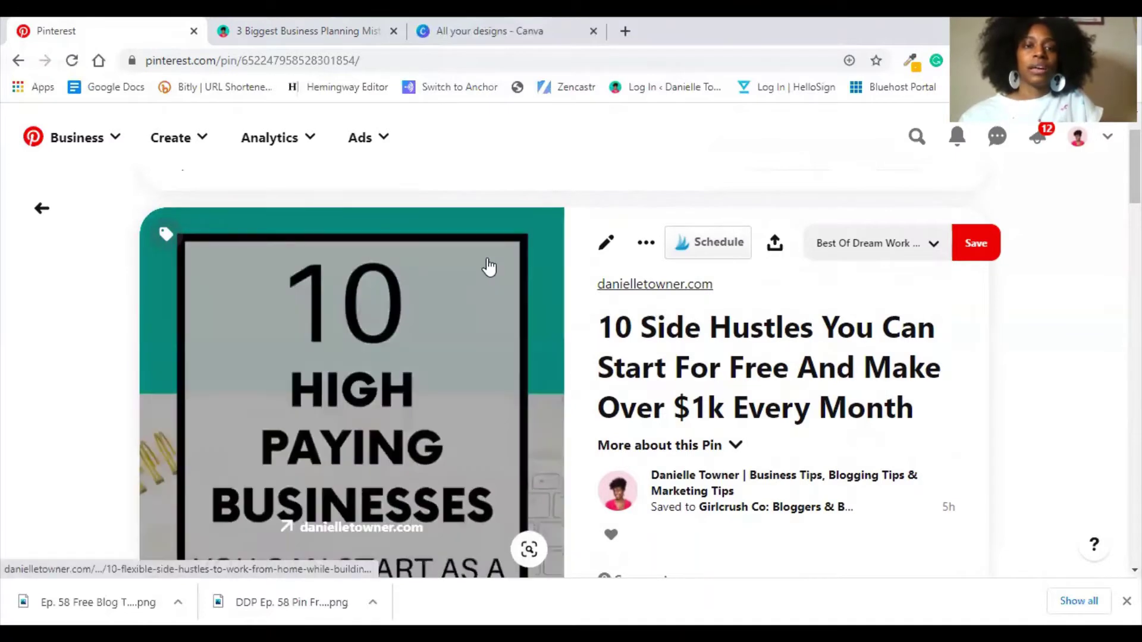
scroll(509, 331, up, 1)
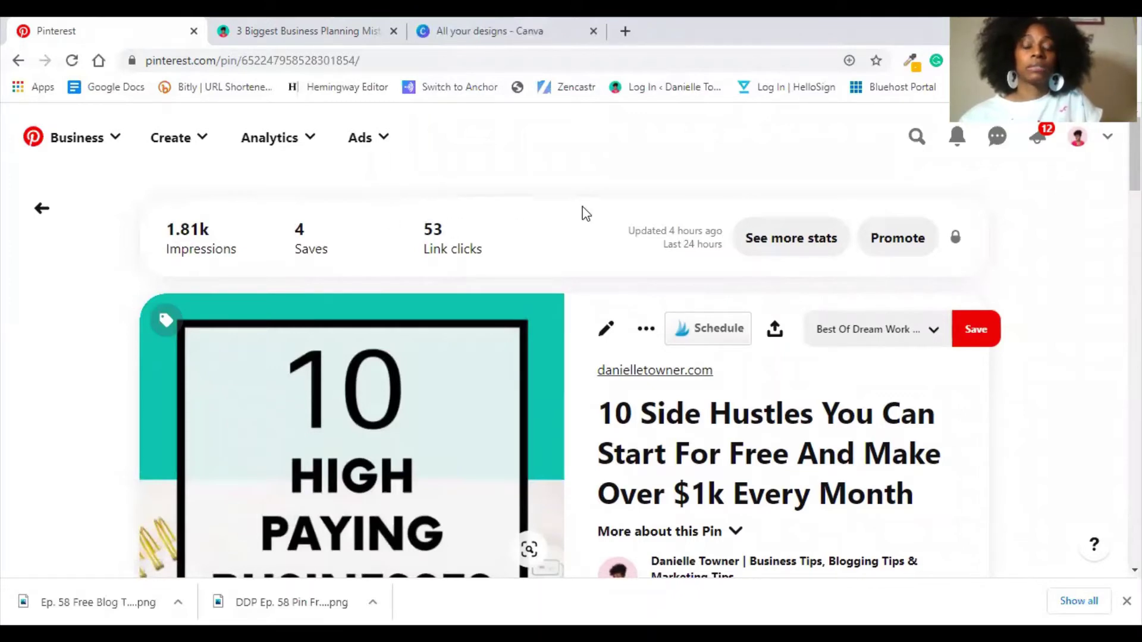
scroll(586, 213, down, 3)
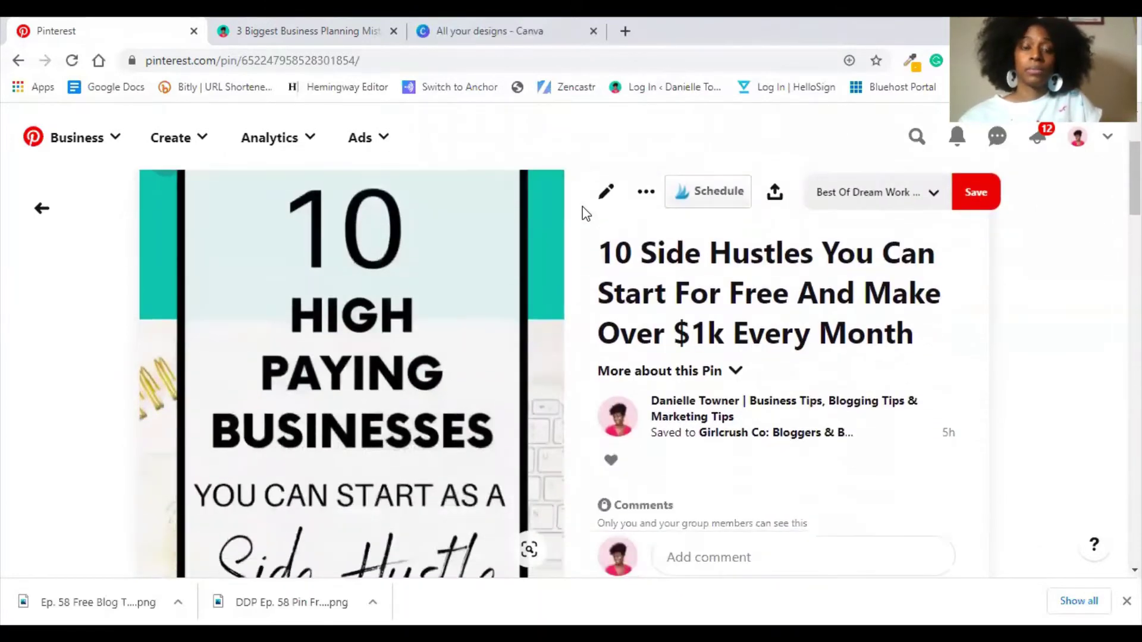
scroll(581, 210, up, 2)
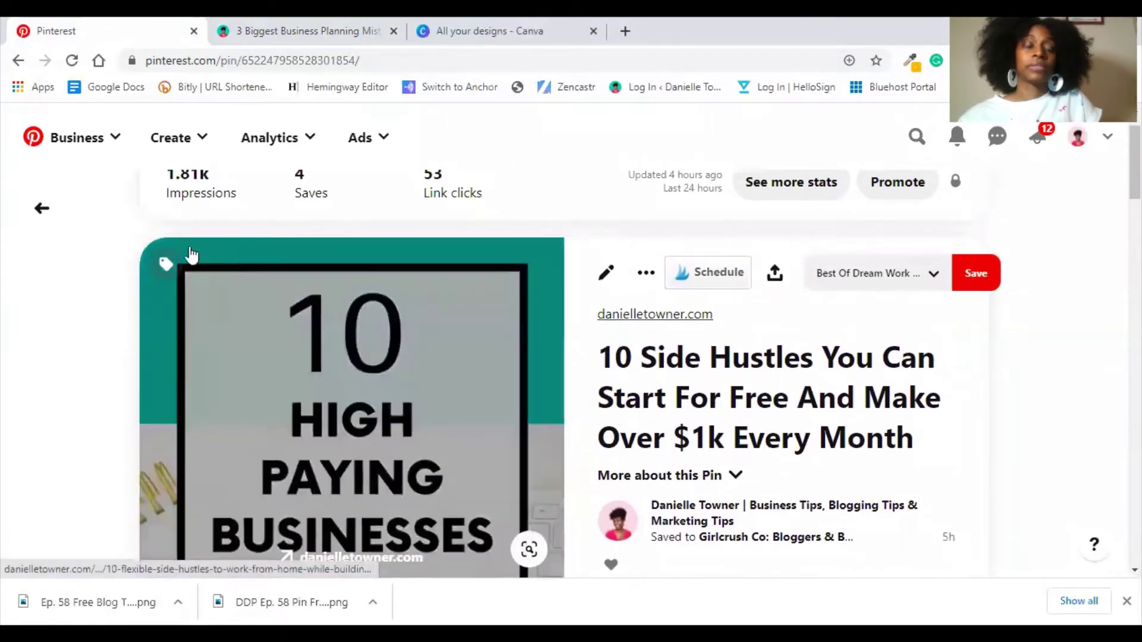
Examine the layout of the "10 High Paying Businesses" pin image, from its headline and script text to the website address
scroll(62, 300, down, 3)
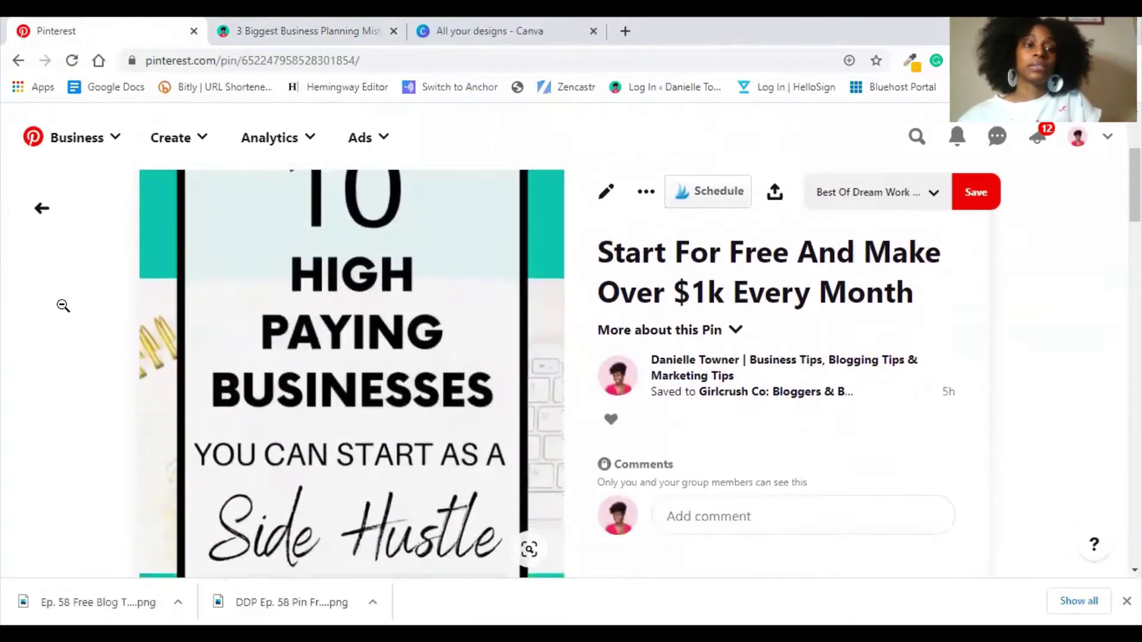
scroll(63, 306, down, 3)
scroll(63, 306, up, 4)
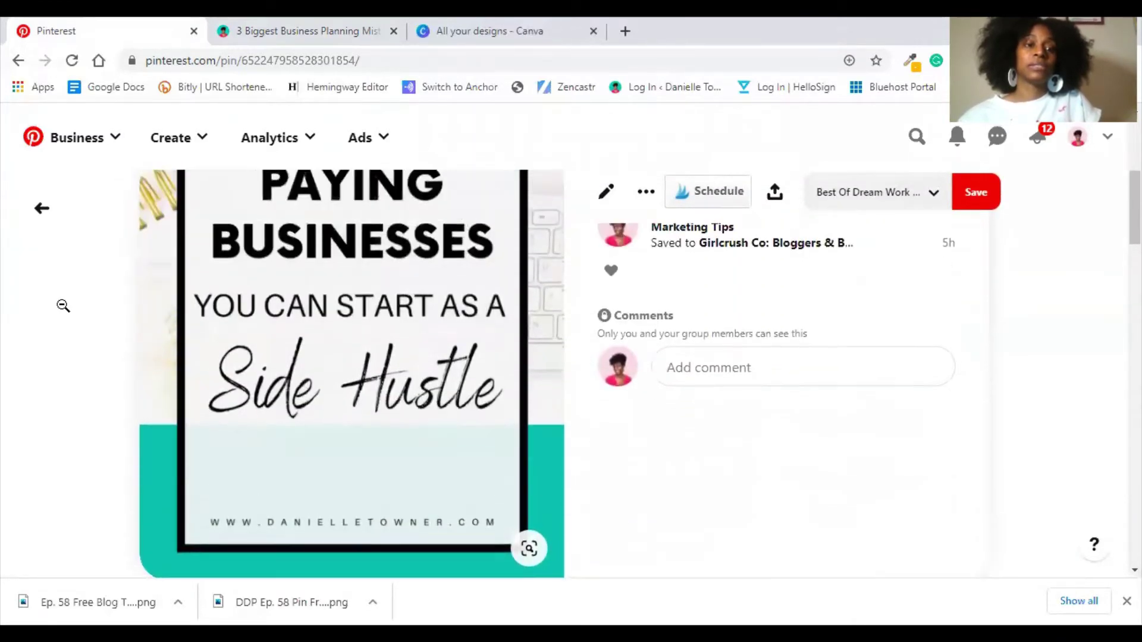
scroll(63, 306, up, 1)
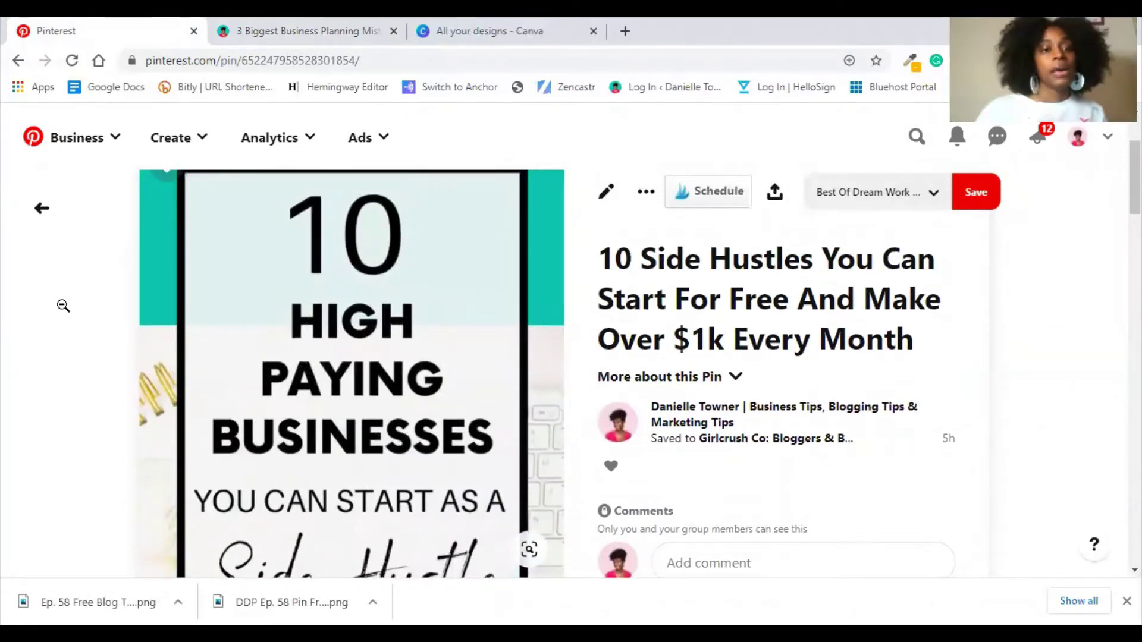
scroll(63, 305, up, 1)
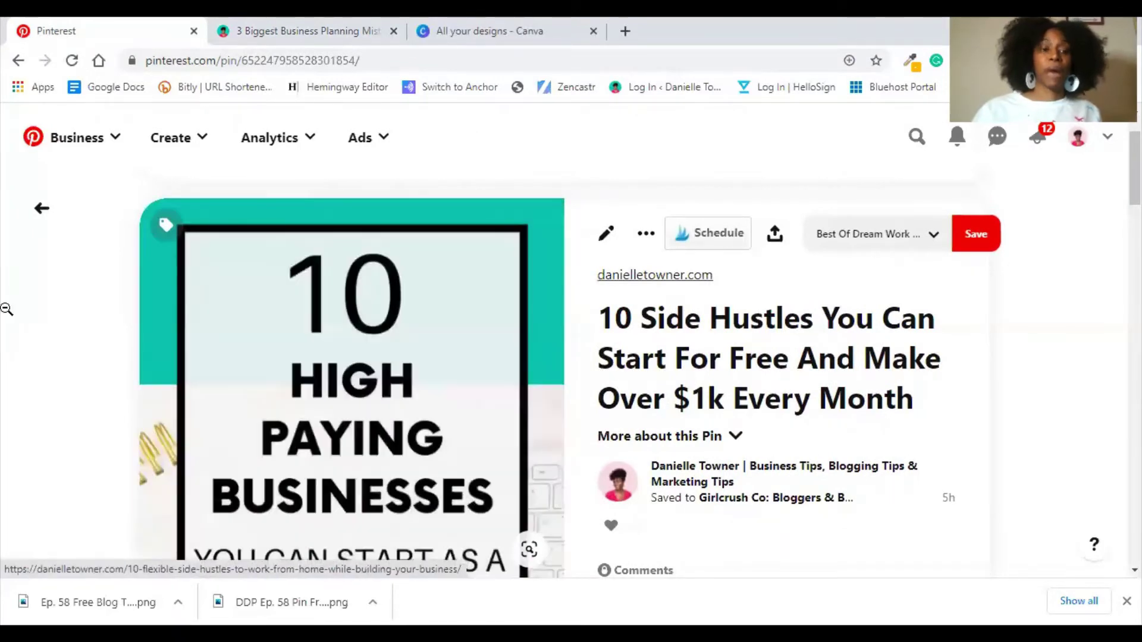
scroll(6, 308, down, 2)
scroll(6, 308, down, 1)
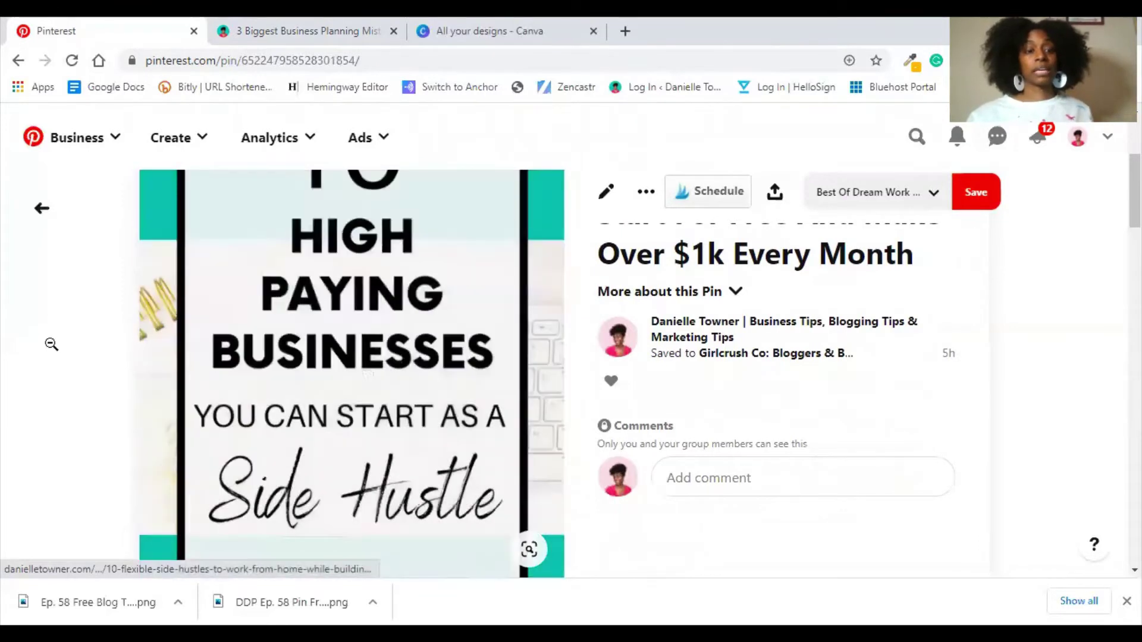
scroll(117, 321, down, 1)
scroll(117, 321, up, 2)
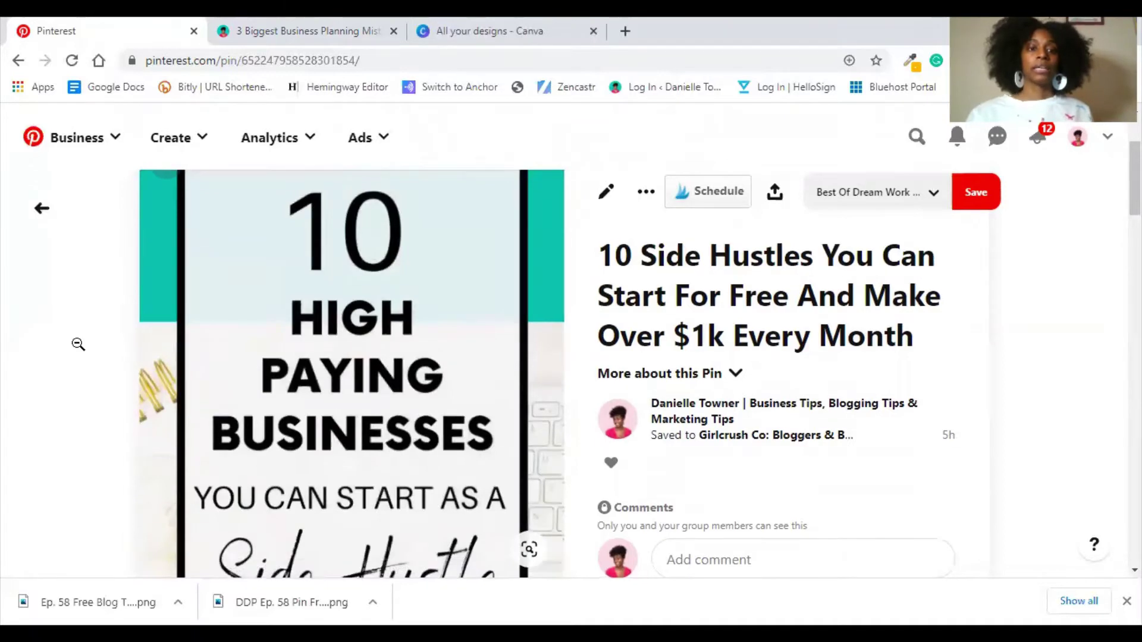
scroll(78, 345, down, 1)
scroll(78, 344, down, 1)
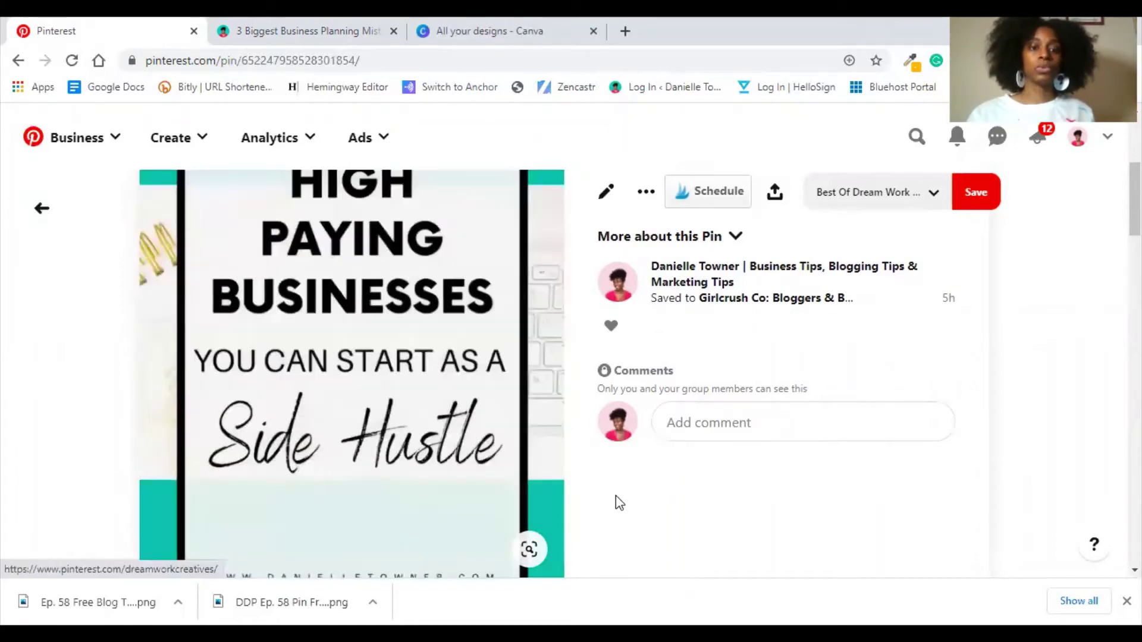
scroll(617, 503, down, 2)
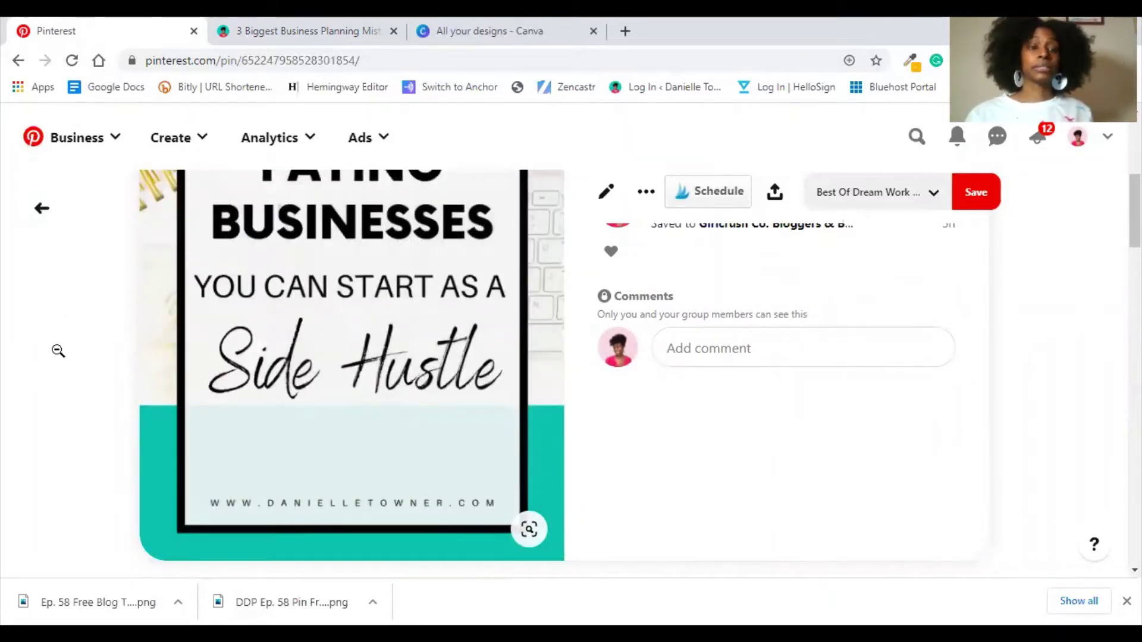
scroll(58, 351, up, 1)
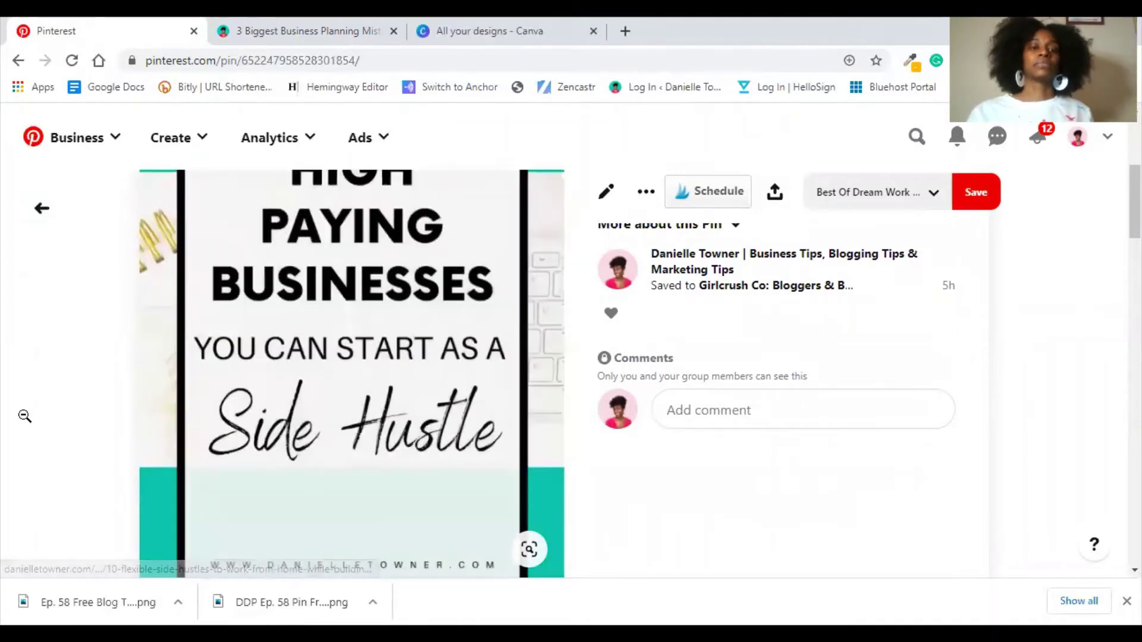
scroll(25, 416, down, 1)
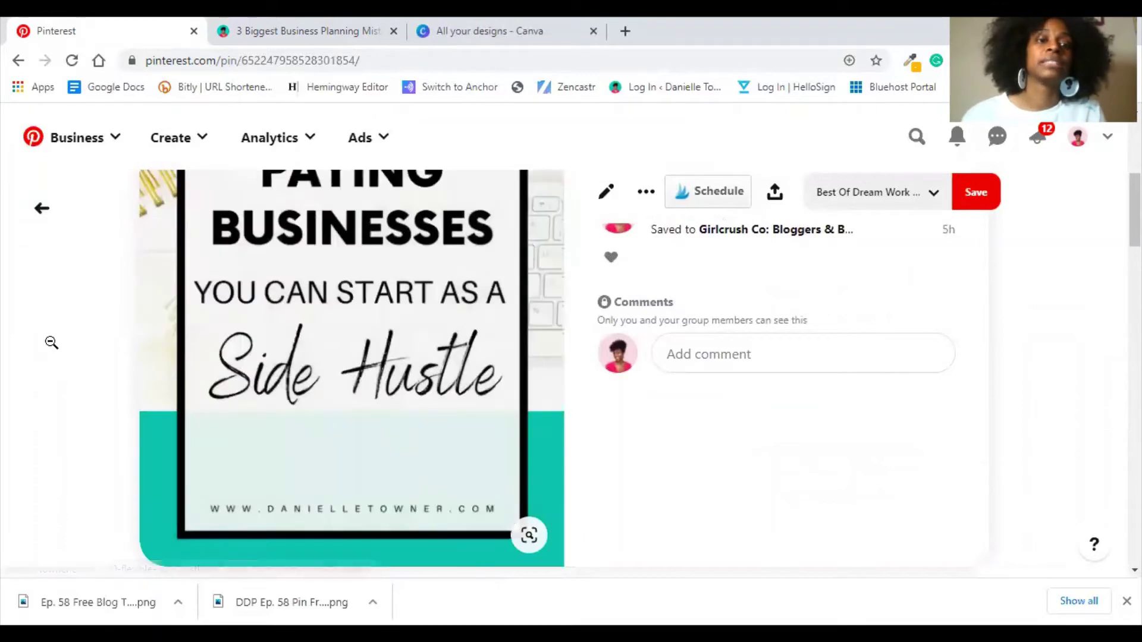
scroll(52, 342, up, 3)
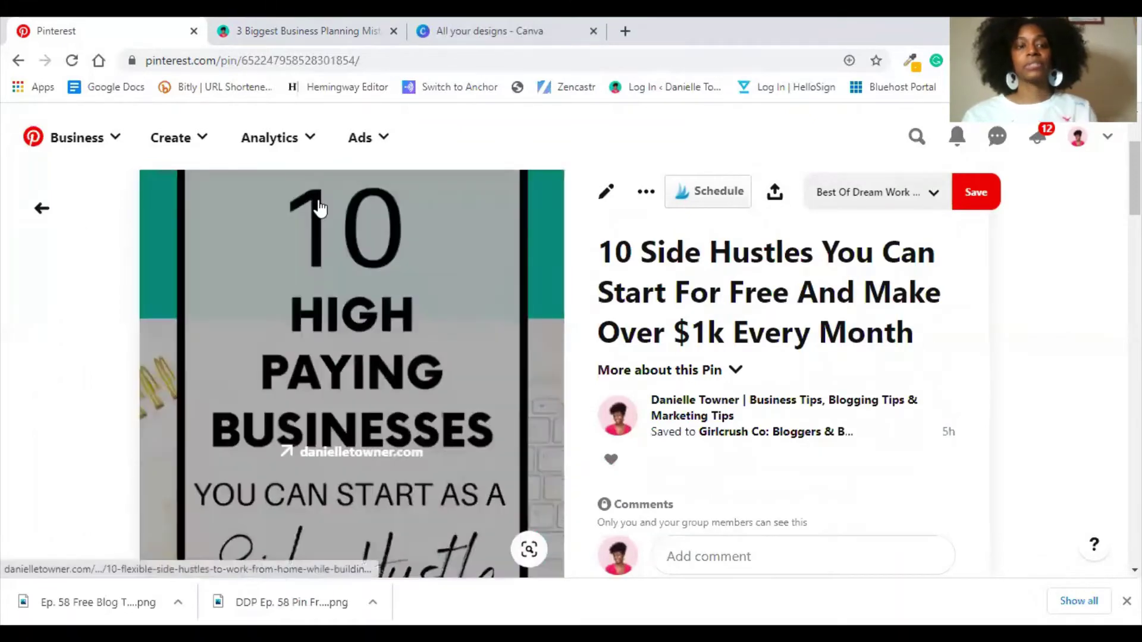
Examine the "10 High Paying Businesses" pin image again, comparing its headline, script font, teal bands and website address with the pin title
scroll(178, 350, down, 2)
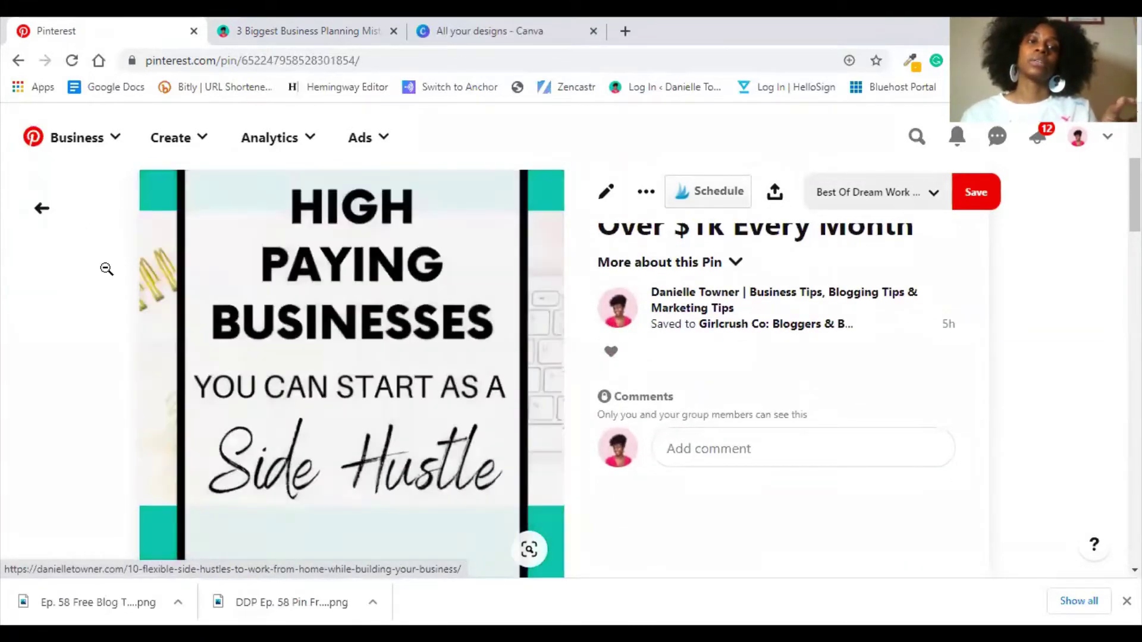
scroll(104, 265, up, 1)
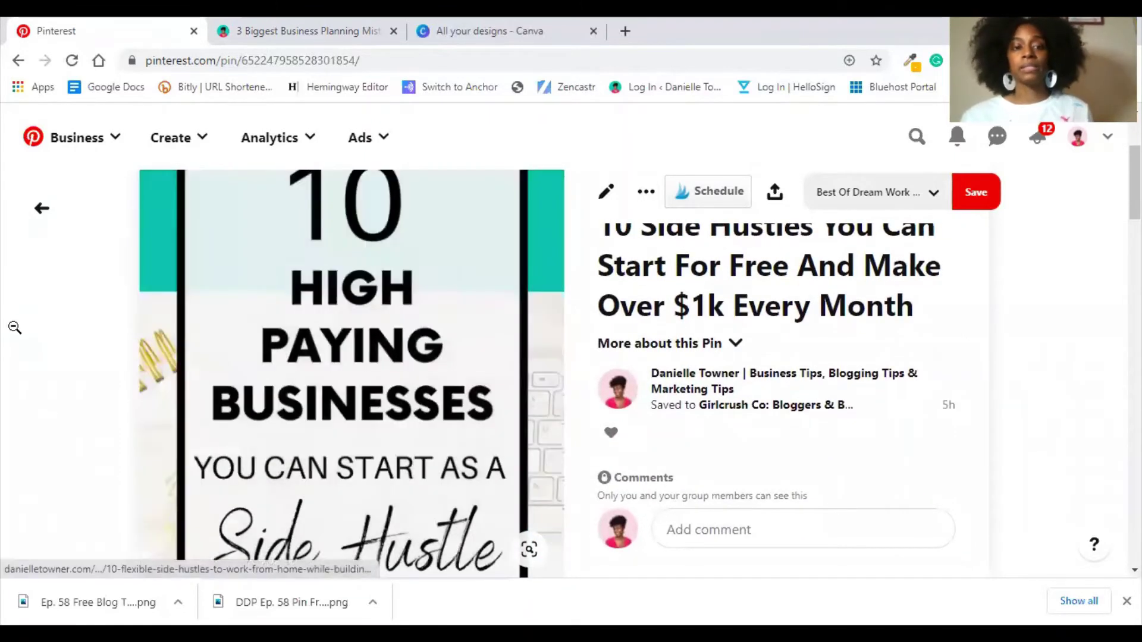
scroll(15, 327, down, 2)
scroll(14, 327, down, 1)
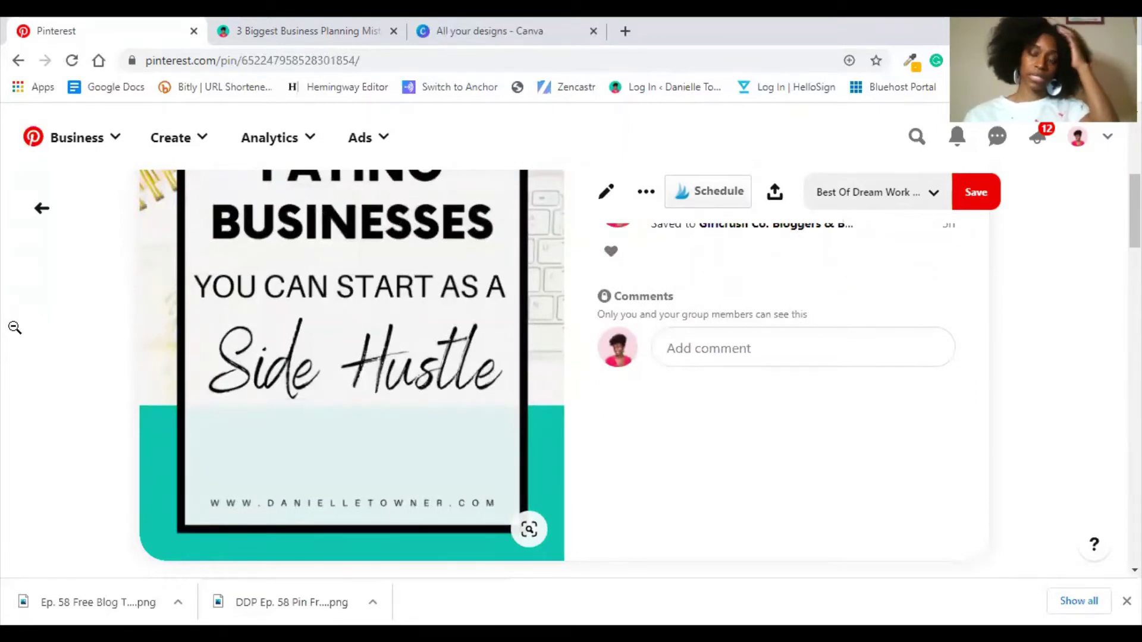
scroll(14, 328, up, 1)
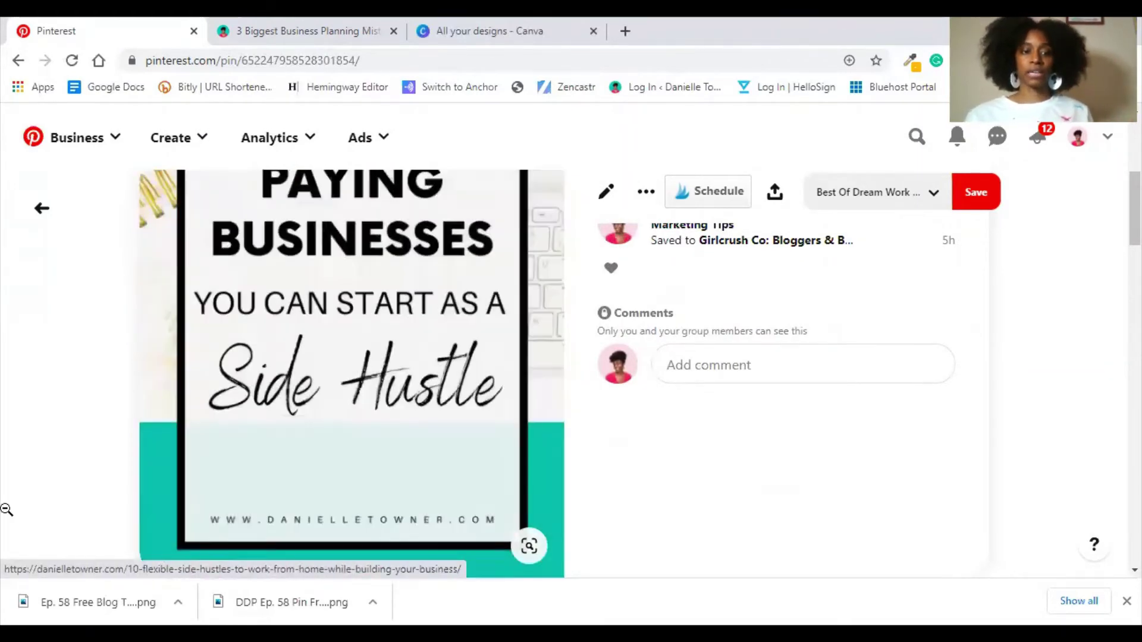
scroll(6, 510, up, 5)
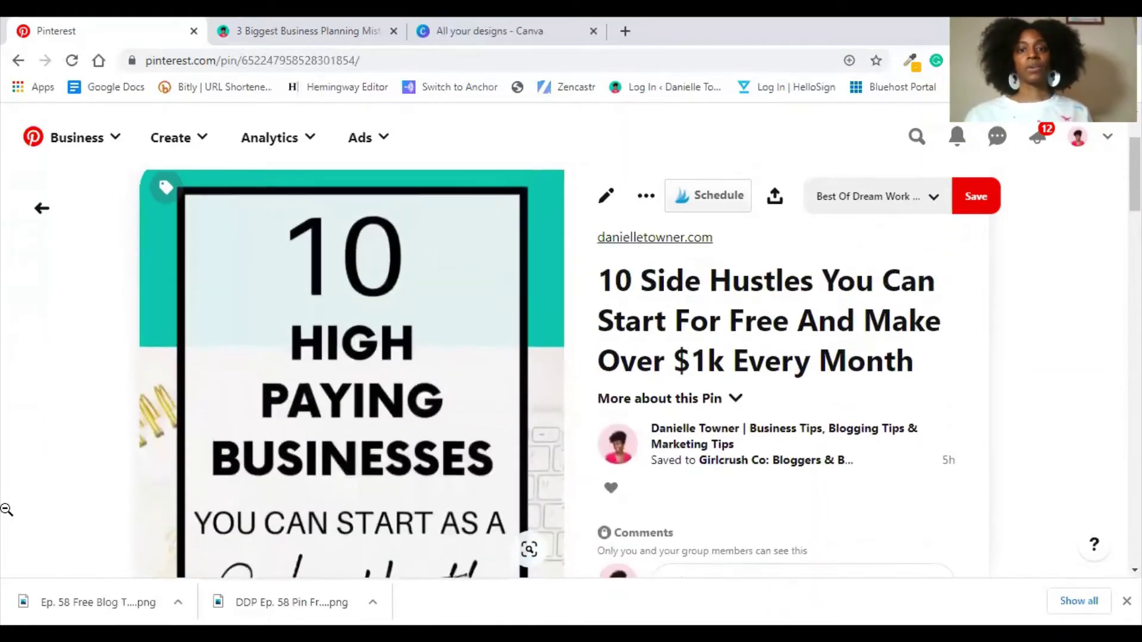
scroll(6, 510, up, 1)
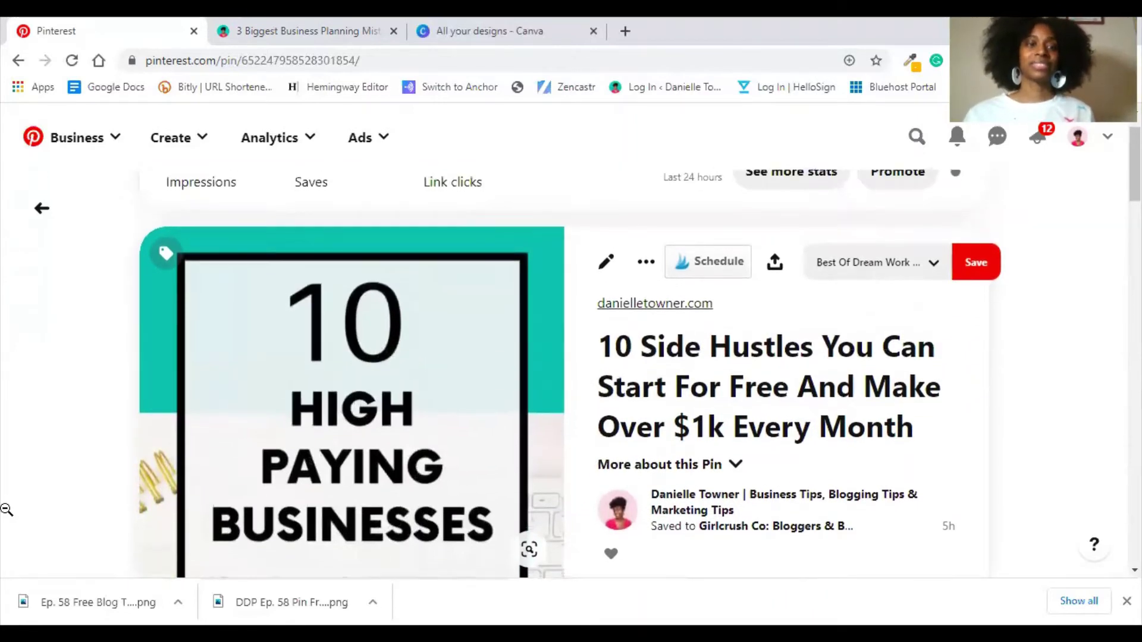
scroll(6, 510, down, 1)
scroll(6, 510, down, 2)
scroll(6, 510, down, 2)
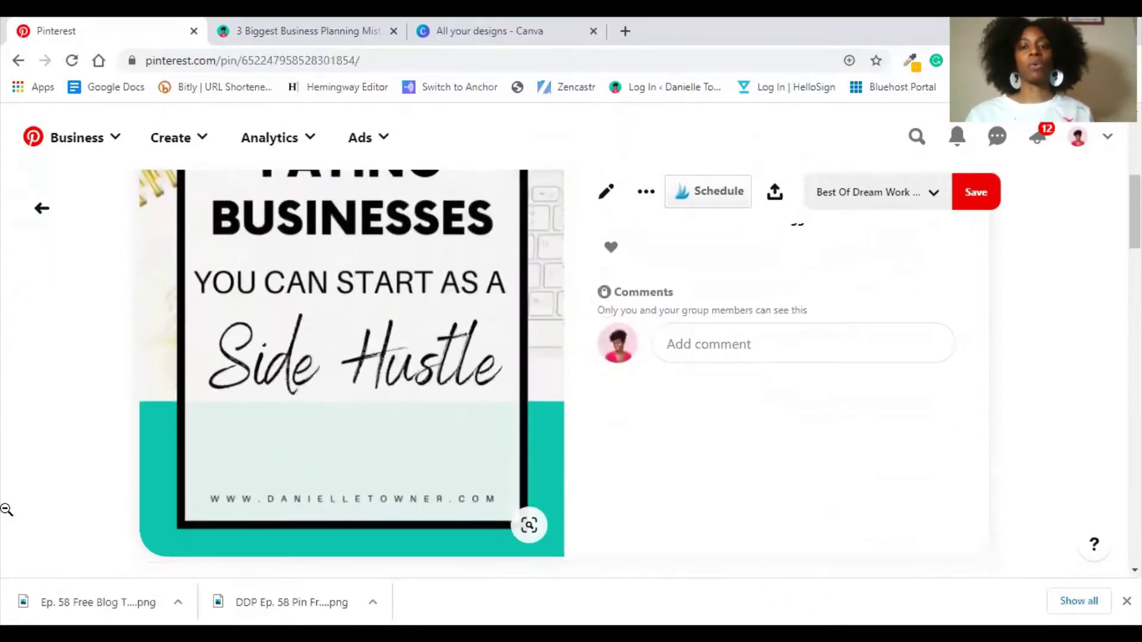
Check the pin's impressions, saves and link clicks, and expand the pin's additional details to read its description
scroll(6, 510, up, 2)
scroll(6, 510, up, 4)
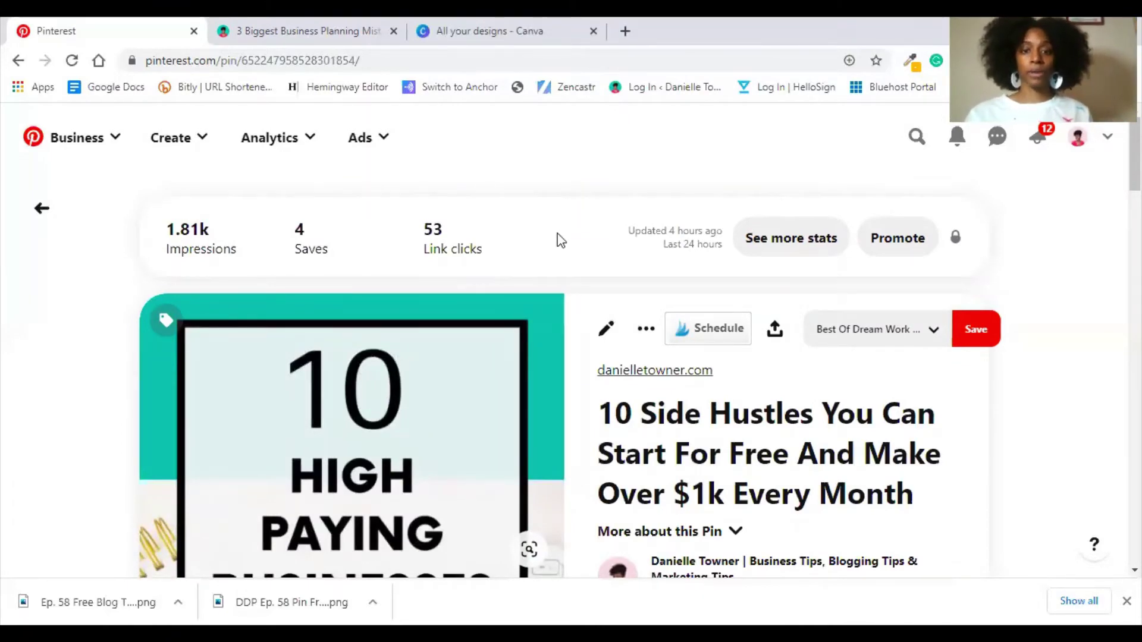
scroll(574, 227, down, 2)
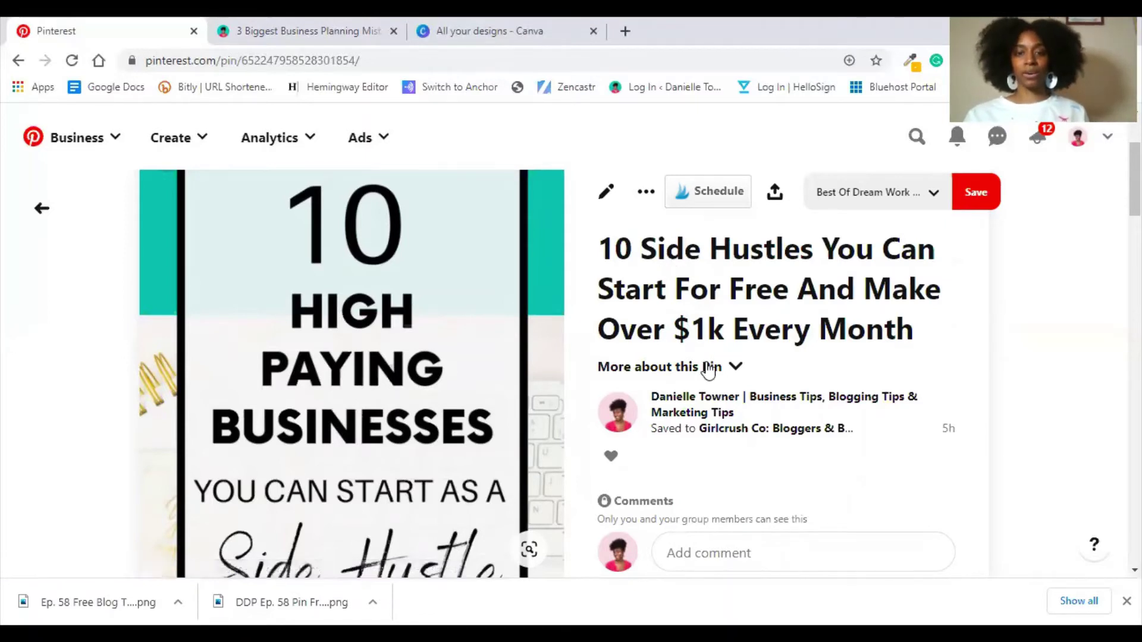
click(707, 370)
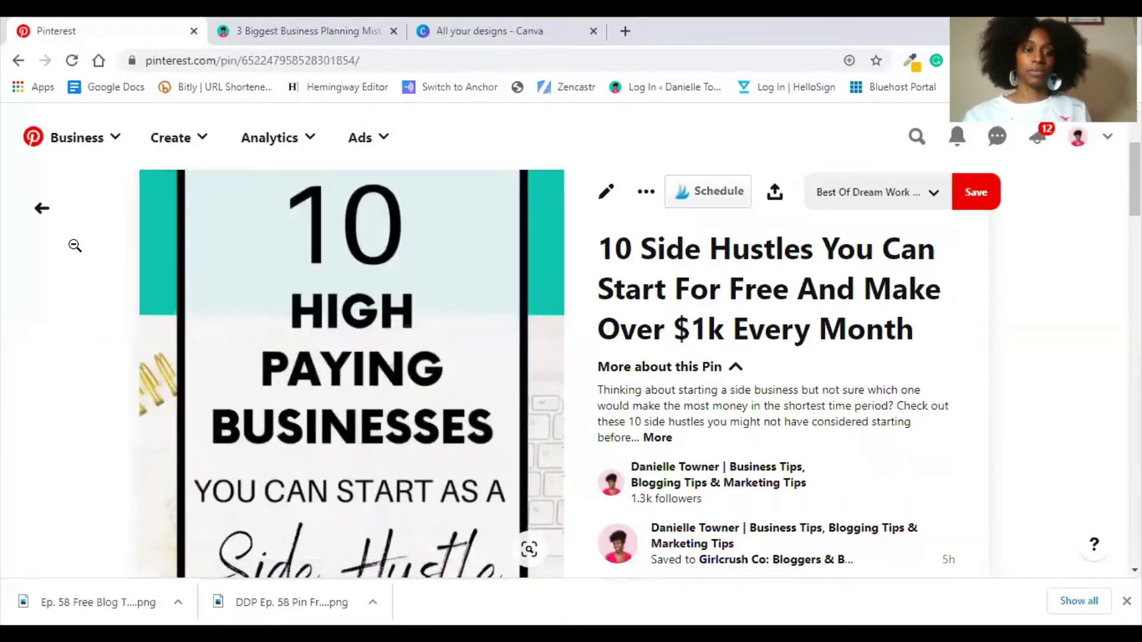
scroll(158, 324, down, 3)
scroll(158, 323, up, 4)
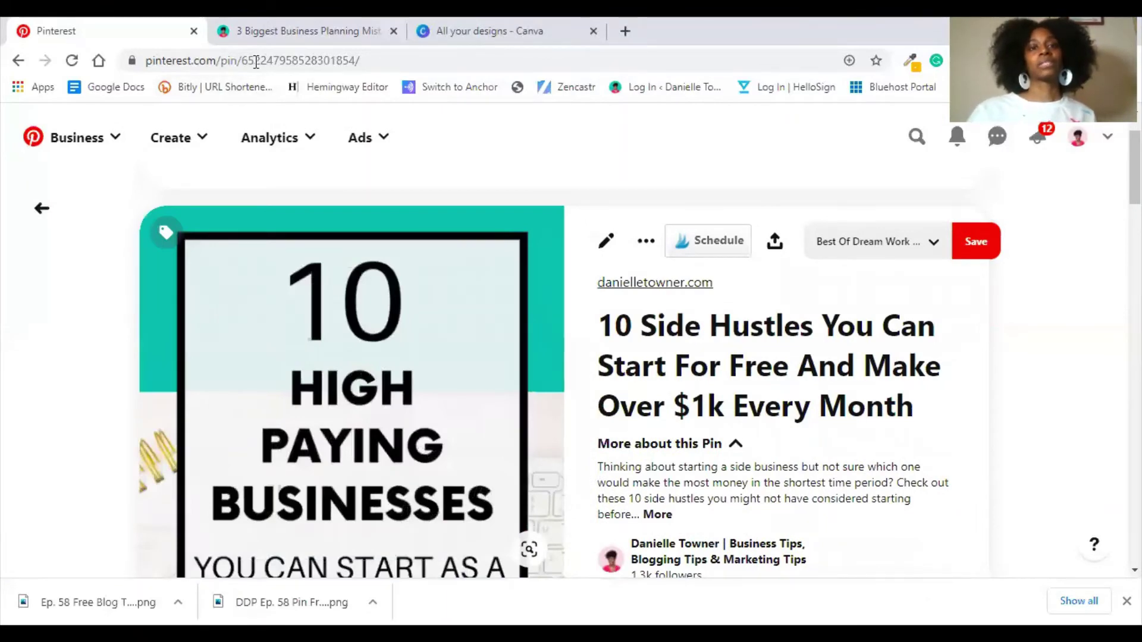
Switch to the open Canva designs overview and compare the dark-overlay pin graphics made for the podcast episodes
key(ctrl+3)
mouse_move(505, 305)
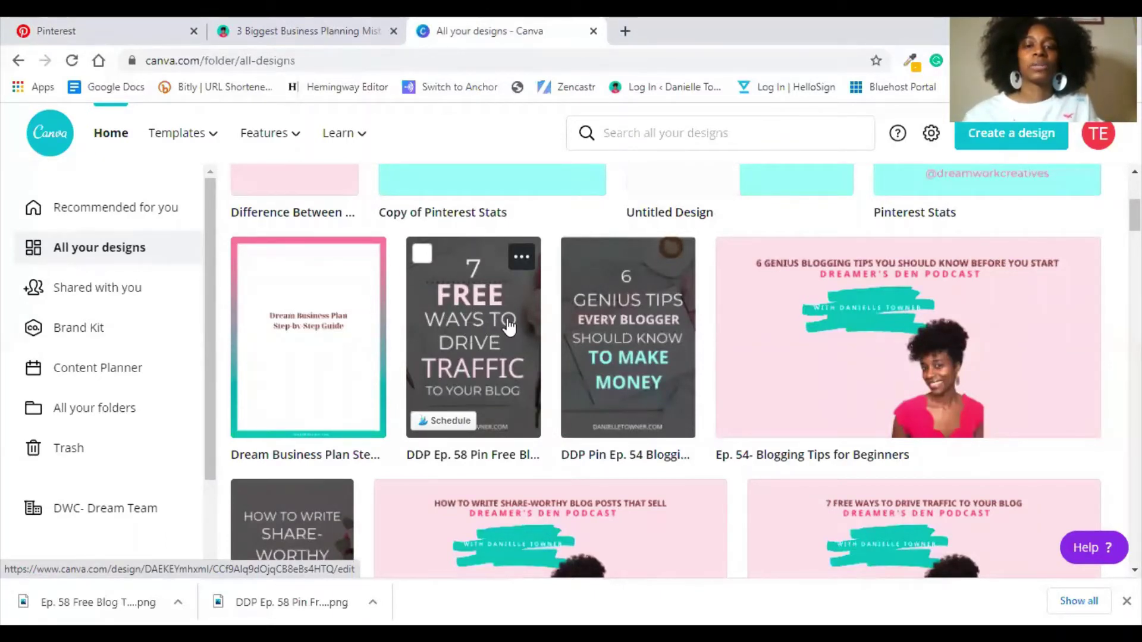
scroll(616, 295, down, 3)
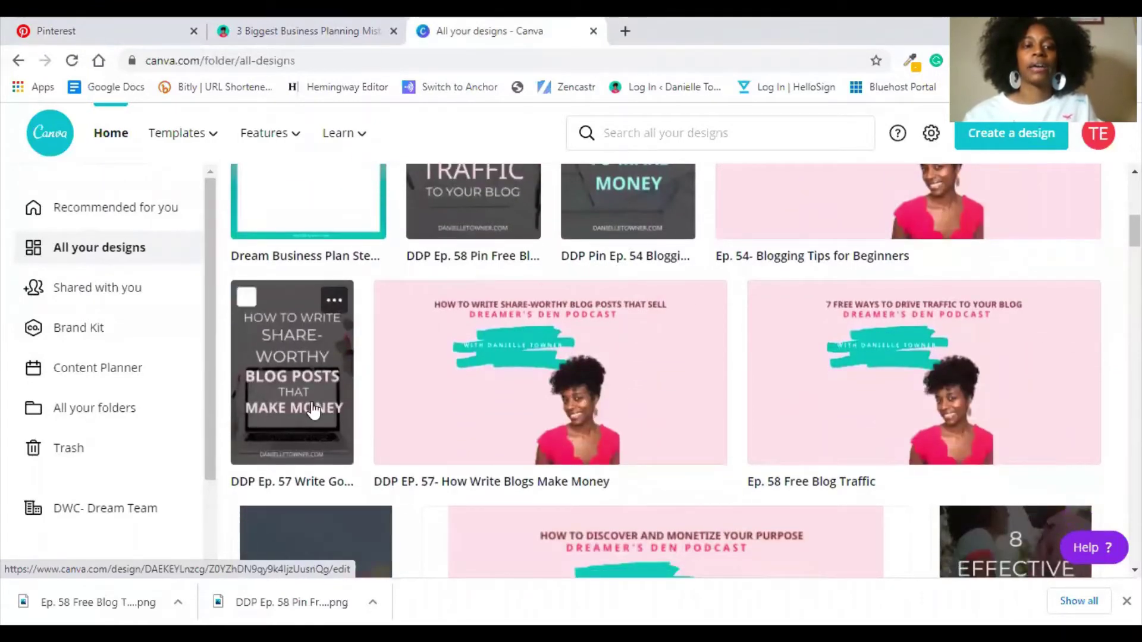
scroll(641, 352, down, 1)
scroll(643, 352, down, 3)
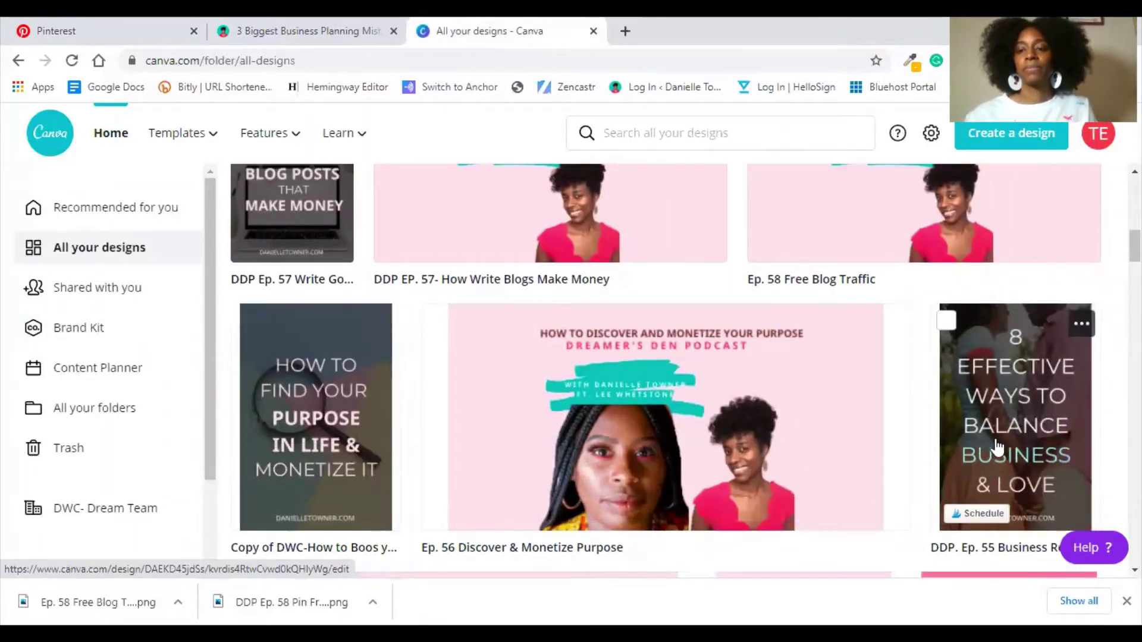
scroll(1023, 386, up, 1)
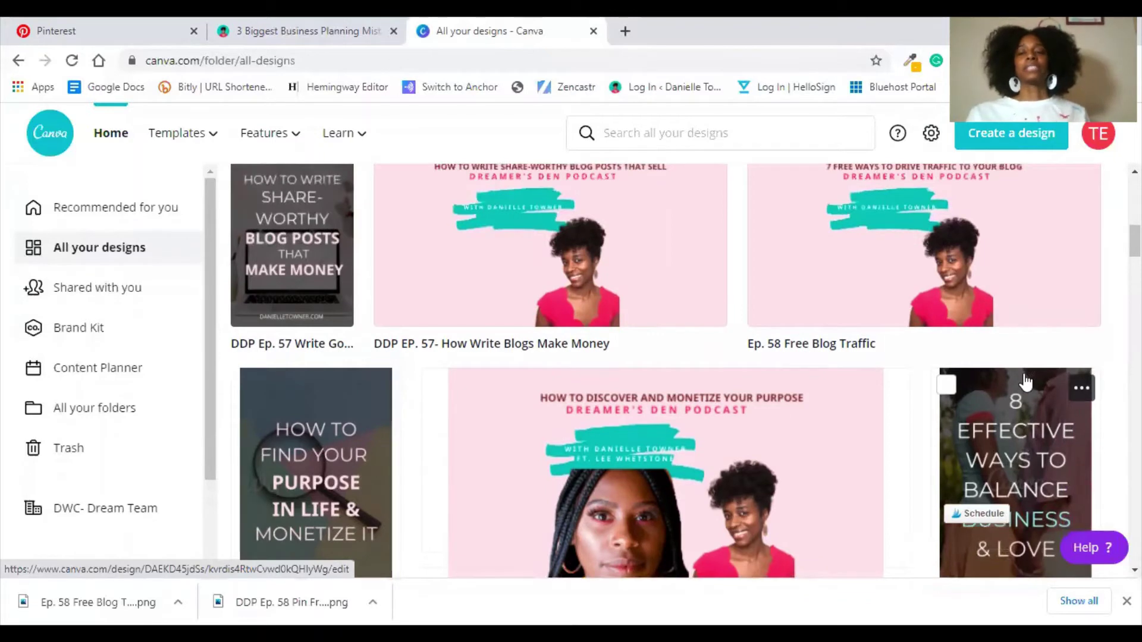
scroll(1024, 380, up, 1)
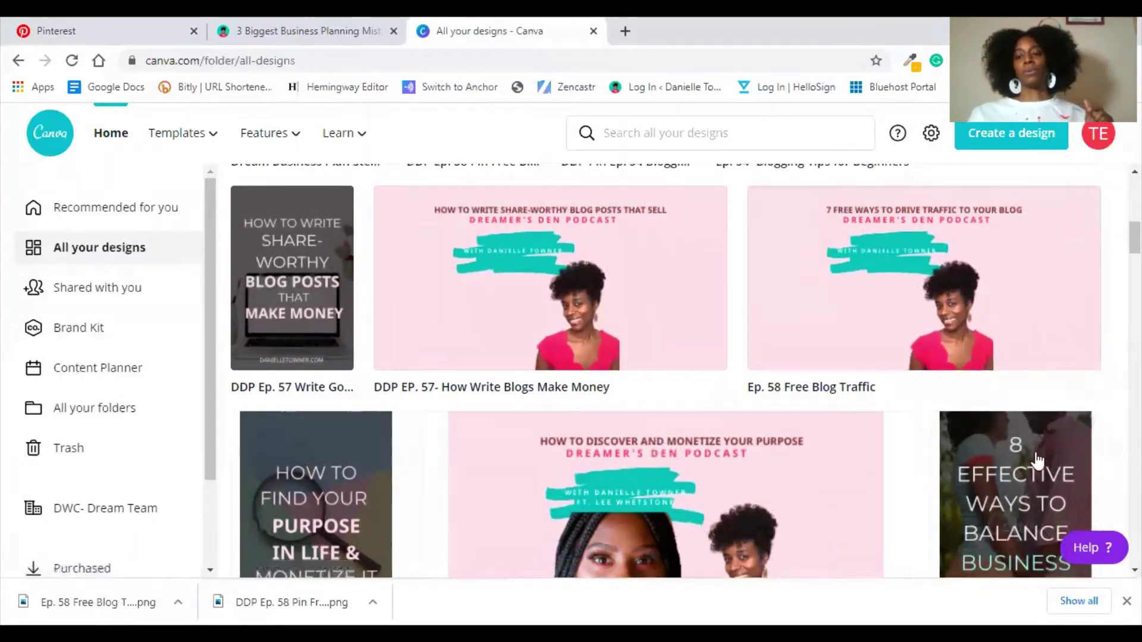
scroll(1035, 461, down, 1)
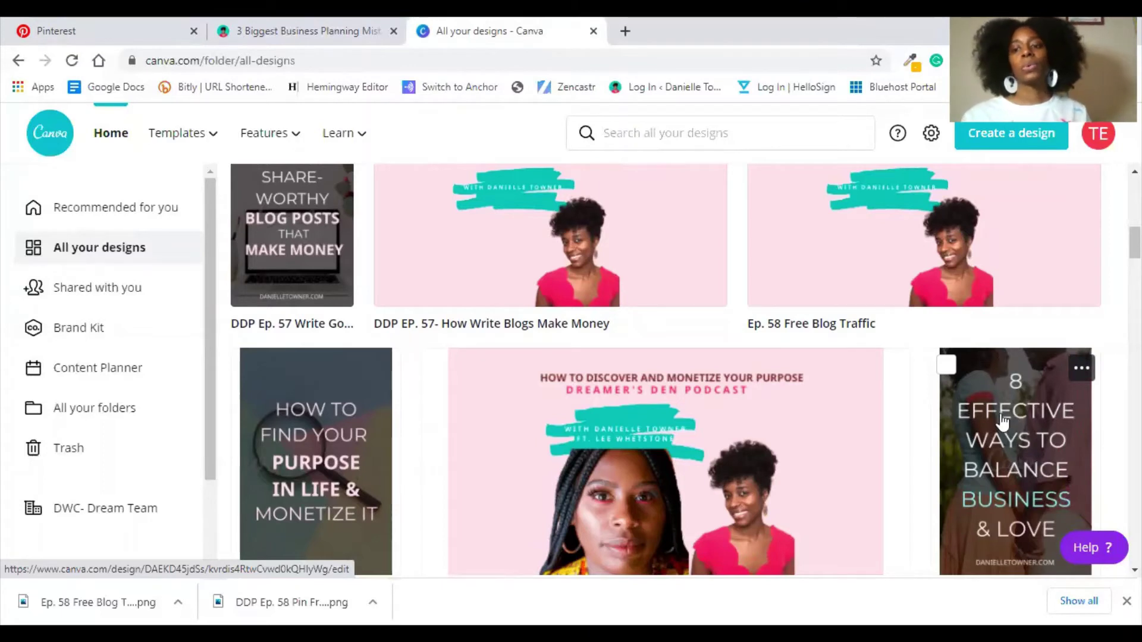
scroll(315, 404, up, 3)
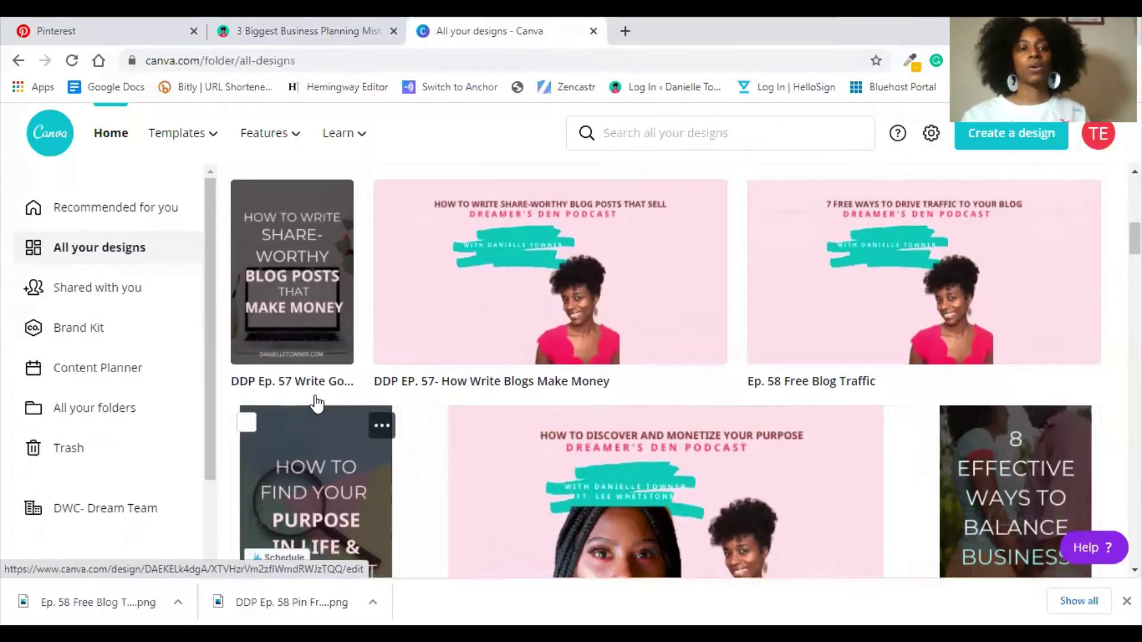
scroll(306, 377, up, 2)
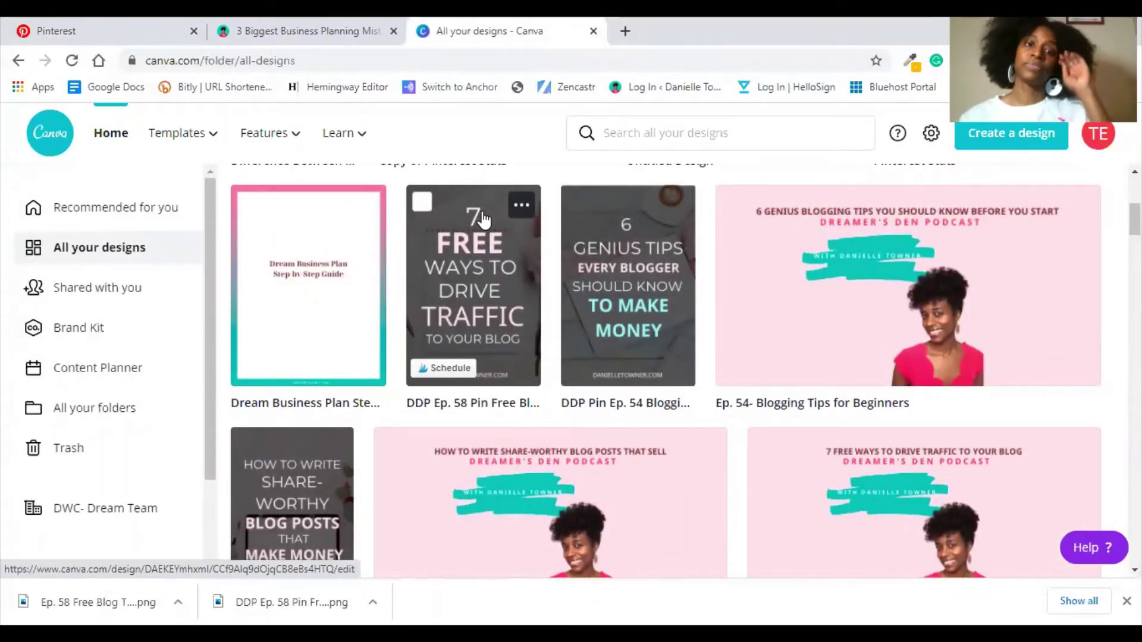
Open the "DDP Ep. 58 Pin Free Blog Traffic" design and inspect the font and size of its "FREE", "7", "WAYS TO" and "TRAFFIC" text
click(494, 256)
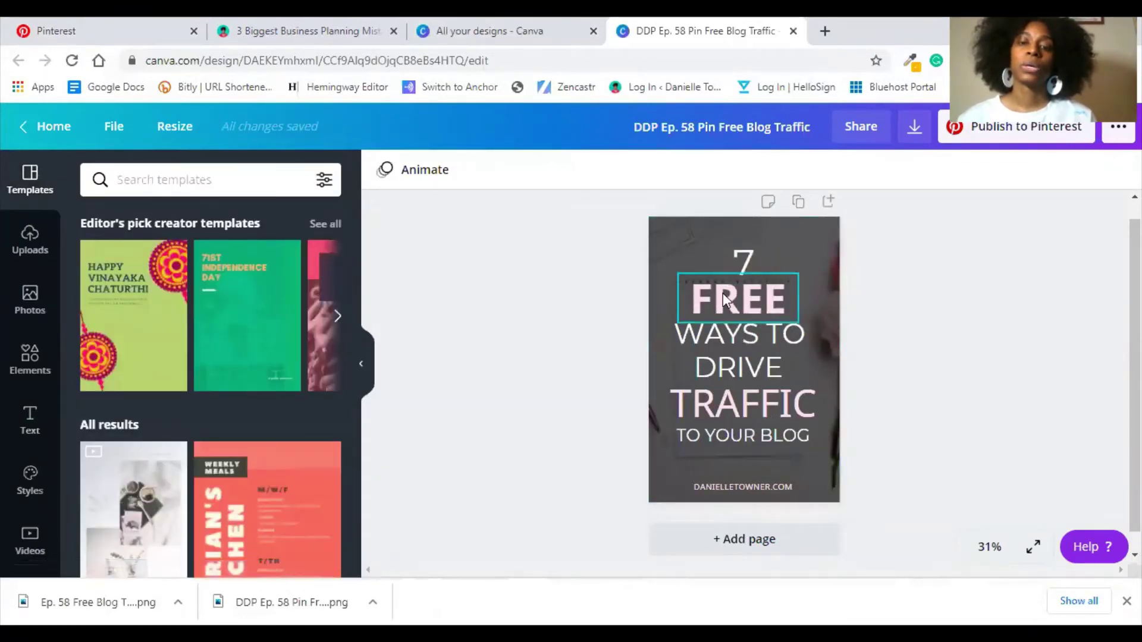
click(723, 293)
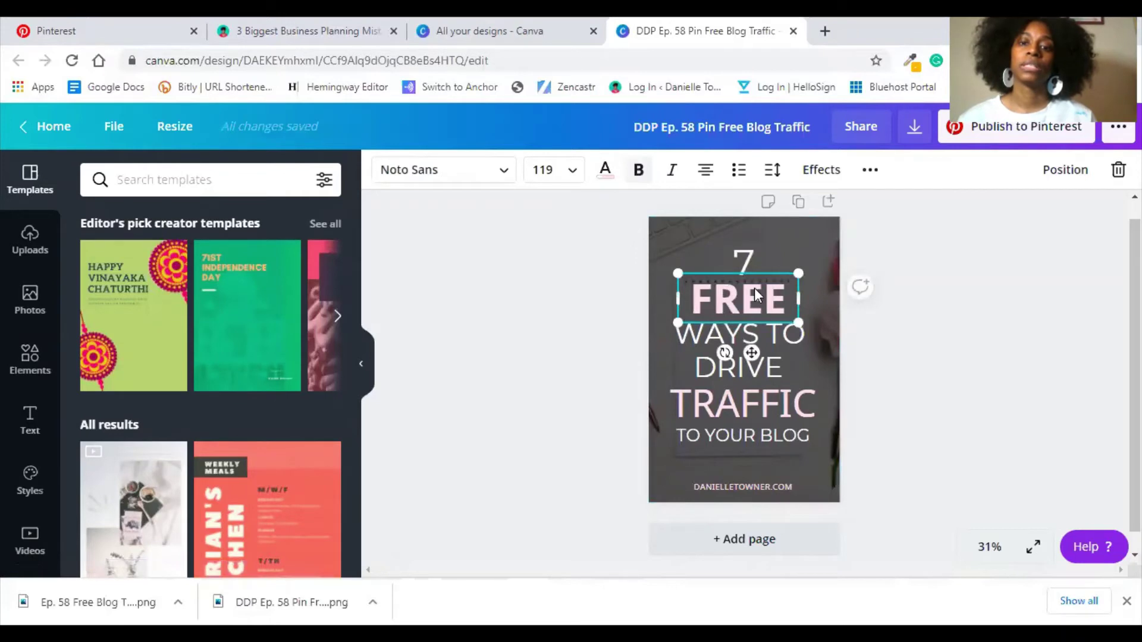
click(749, 255)
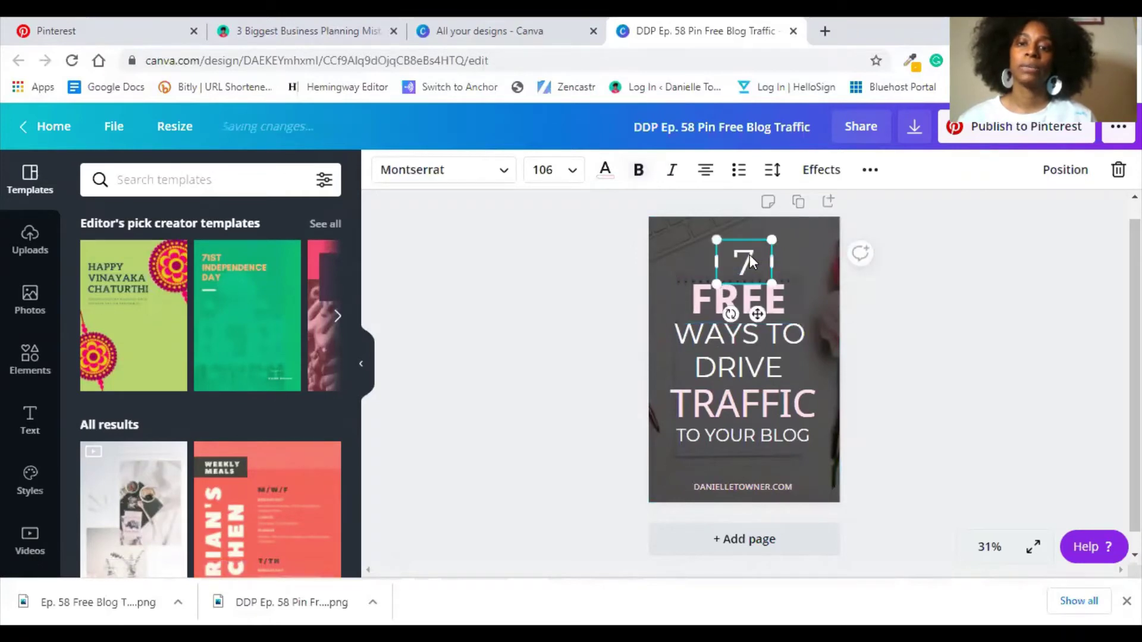
click(761, 334)
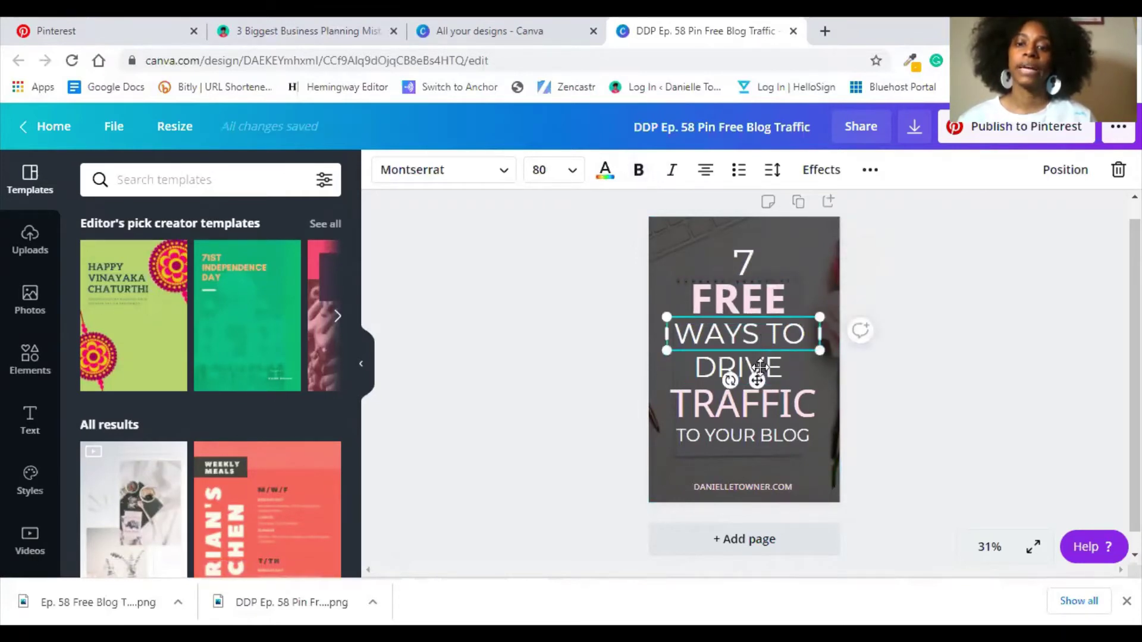
click(784, 400)
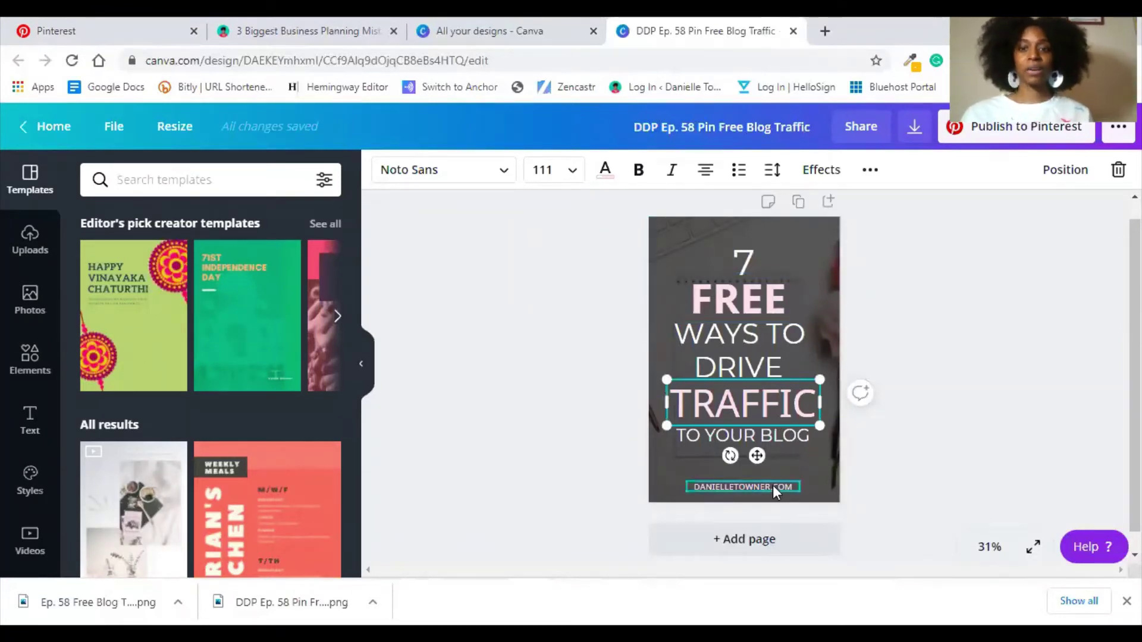
Shorten the dark overlay from its upper edge to expose the background photo, and undo the resizing
click(696, 226)
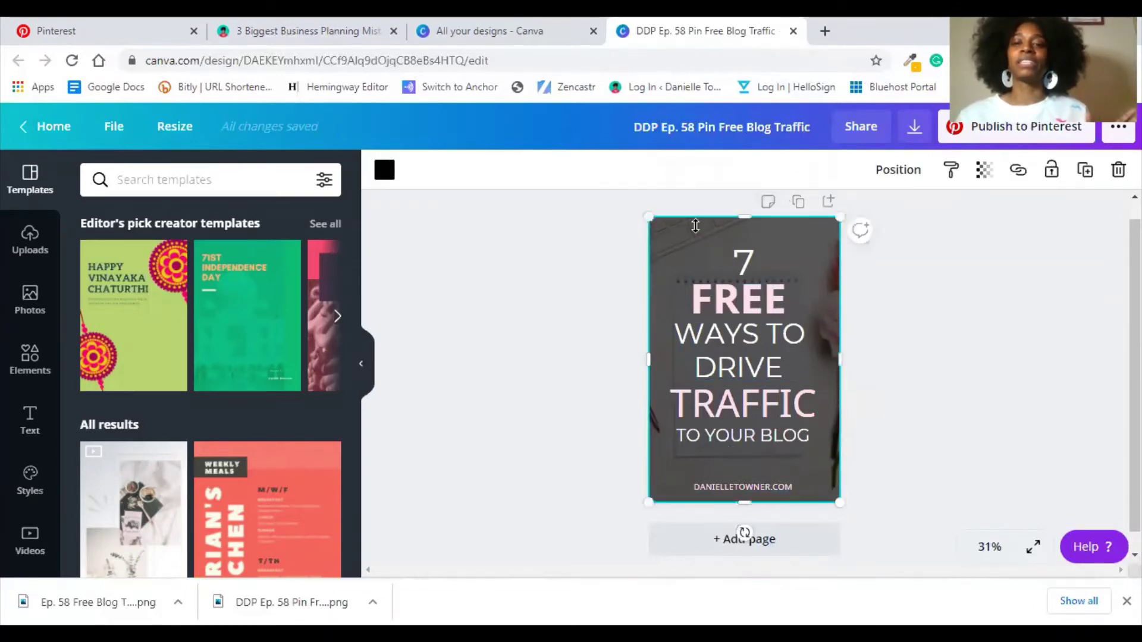
drag(695, 226, 690, 402)
key(ctrl+z)
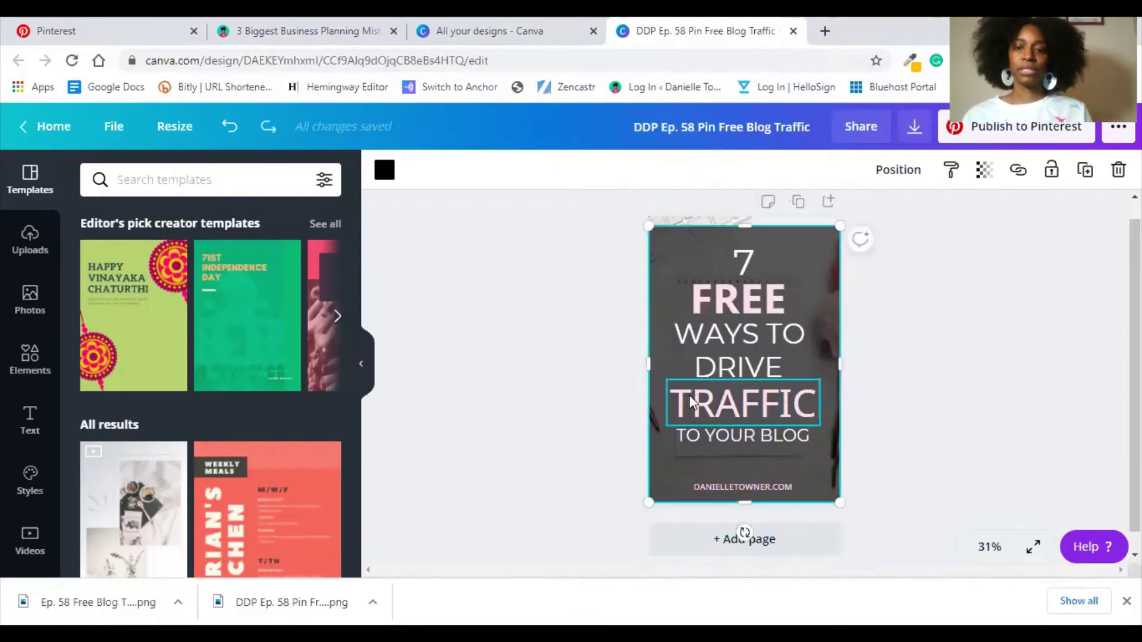
key(ctrl+z)
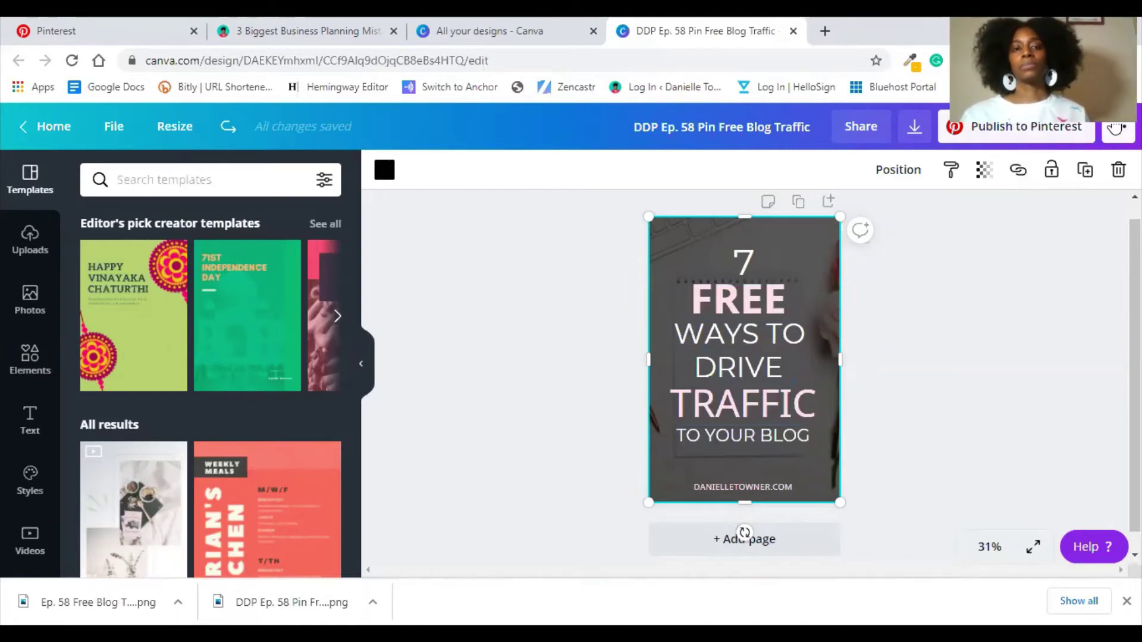
Review the pin design's publishing options and its PNG download settings, and close them
click(1116, 129)
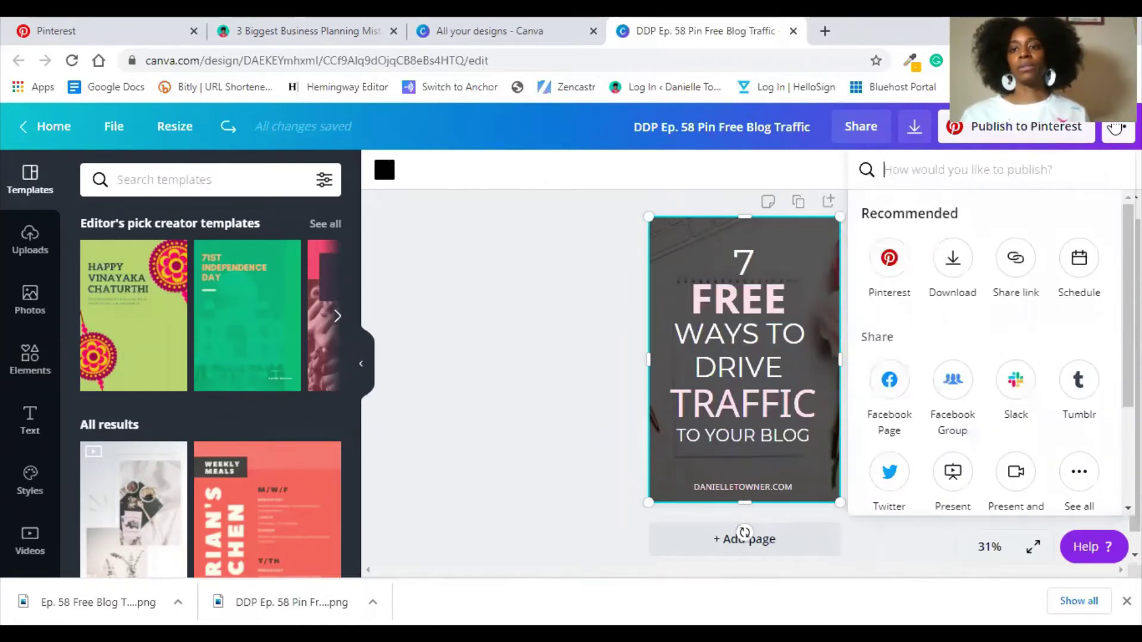
click(1116, 128)
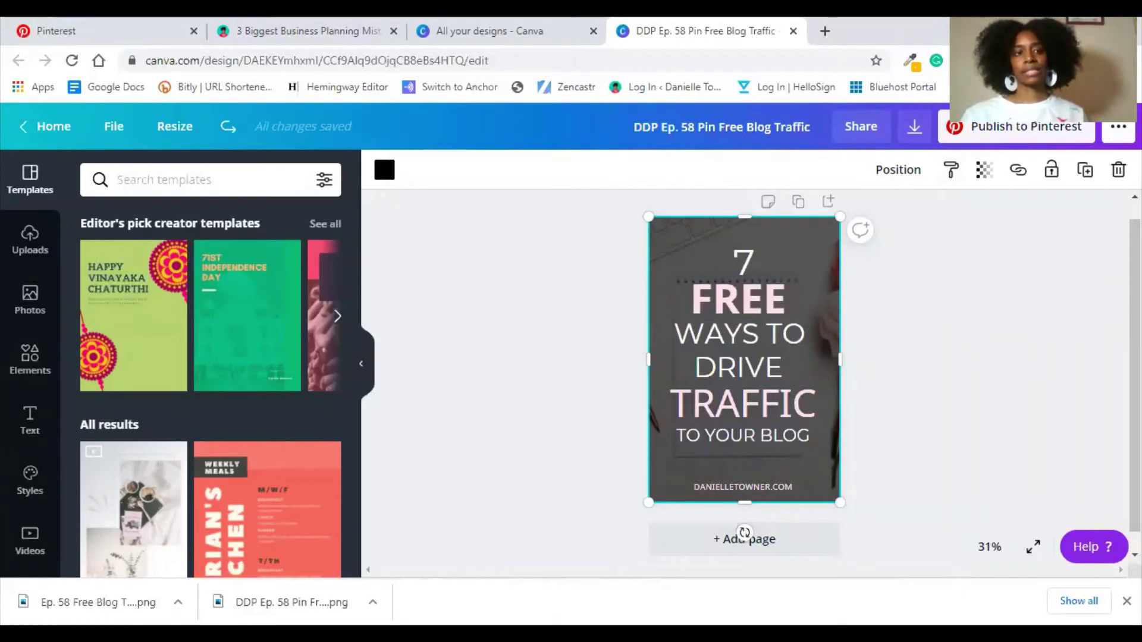
click(241, 27)
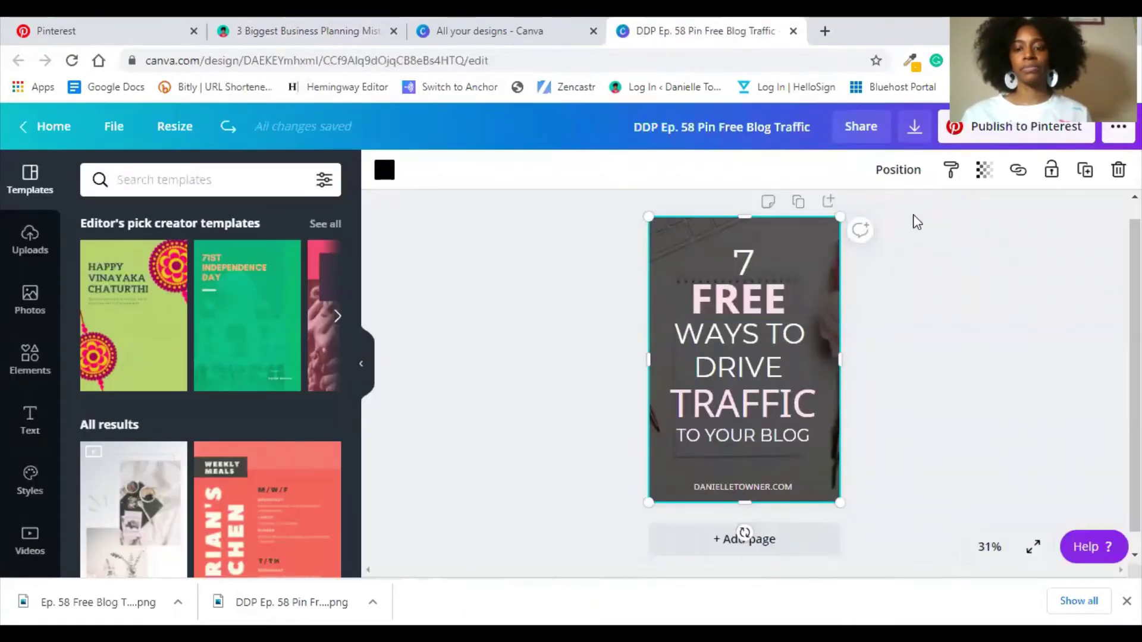
click(1111, 135)
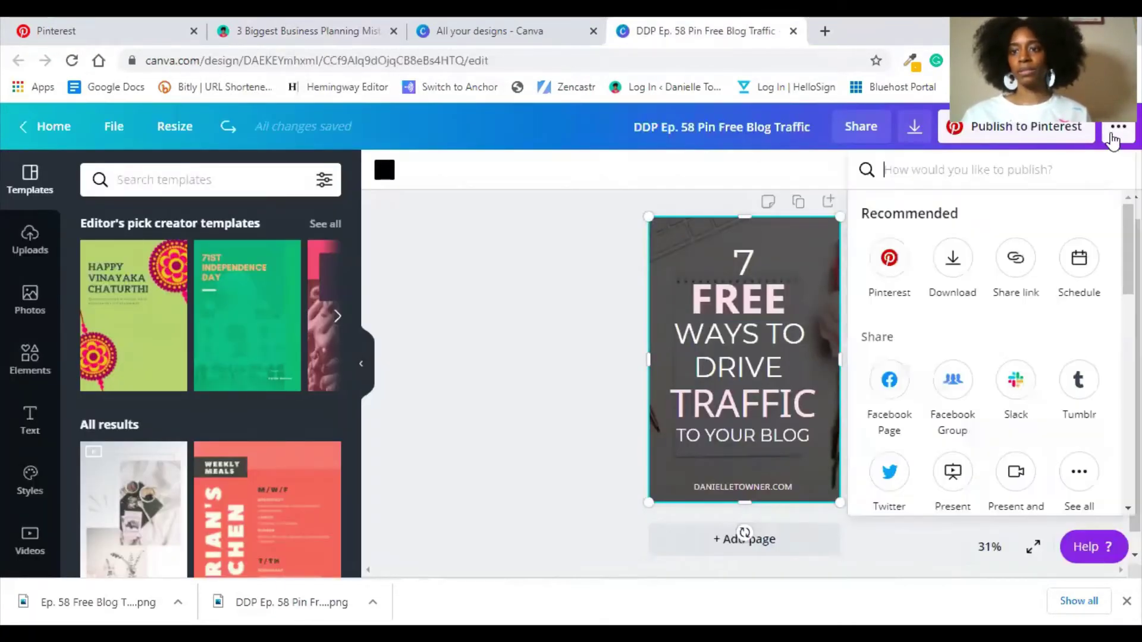
click(914, 141)
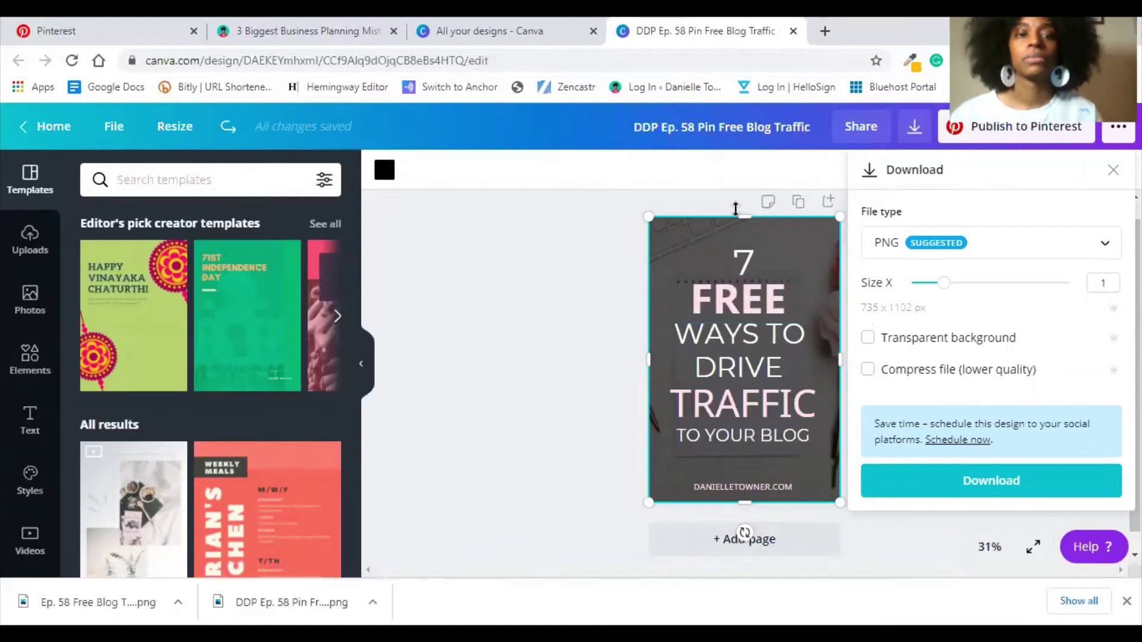
click(583, 247)
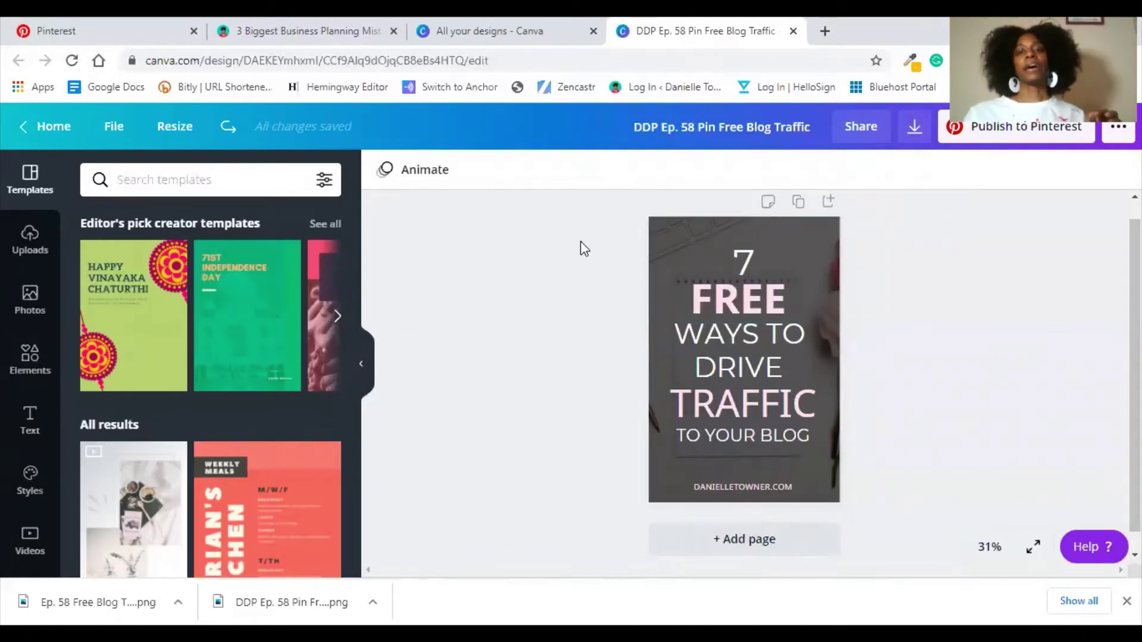
Leave the pin design for the Canva home page and open the overview of all designs
click(57, 136)
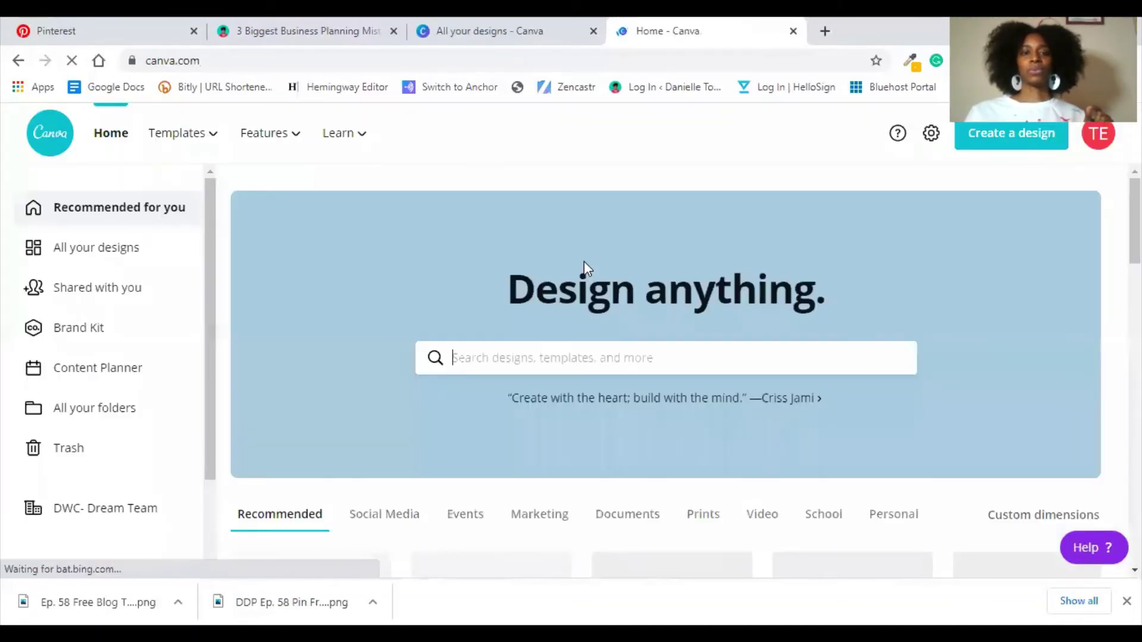
scroll(405, 312, down, 8)
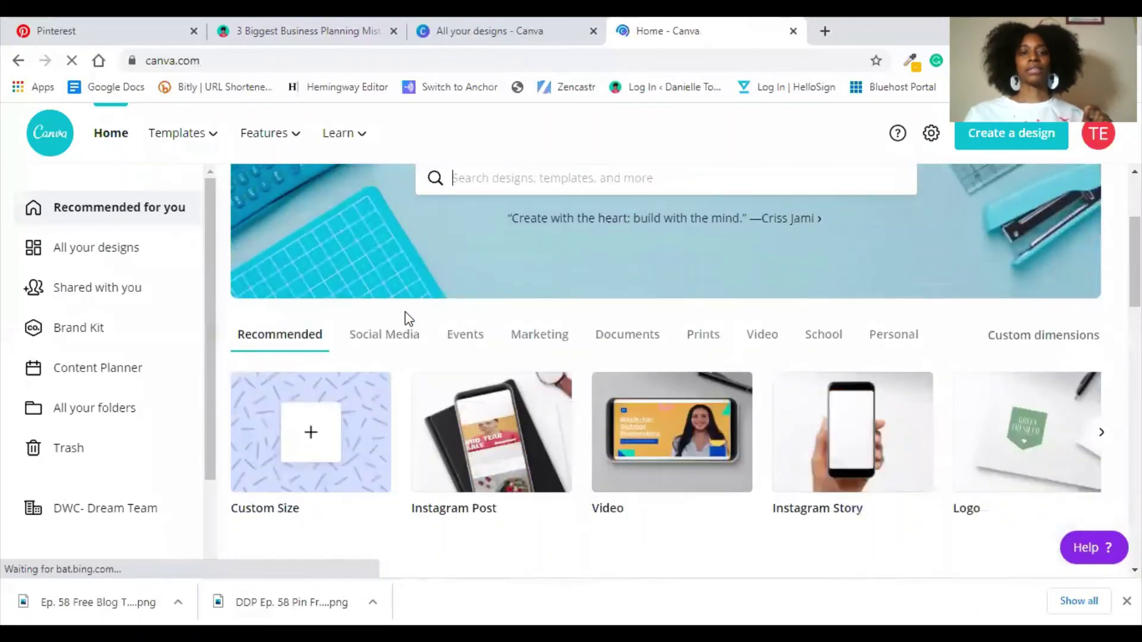
scroll(405, 312, down, 2)
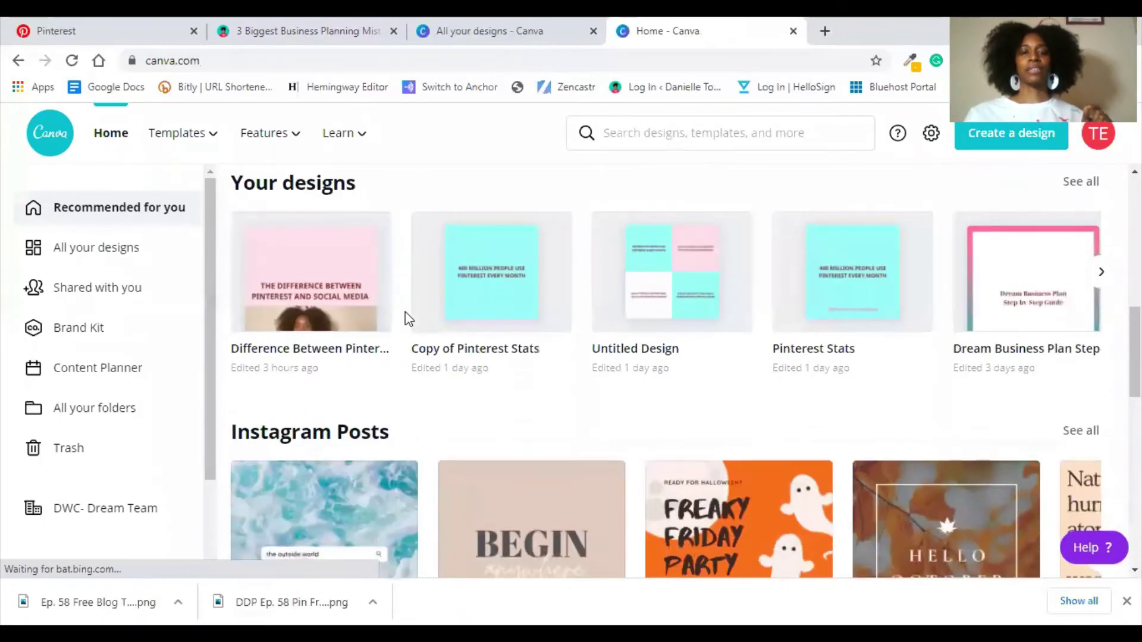
scroll(445, 355, down, 1)
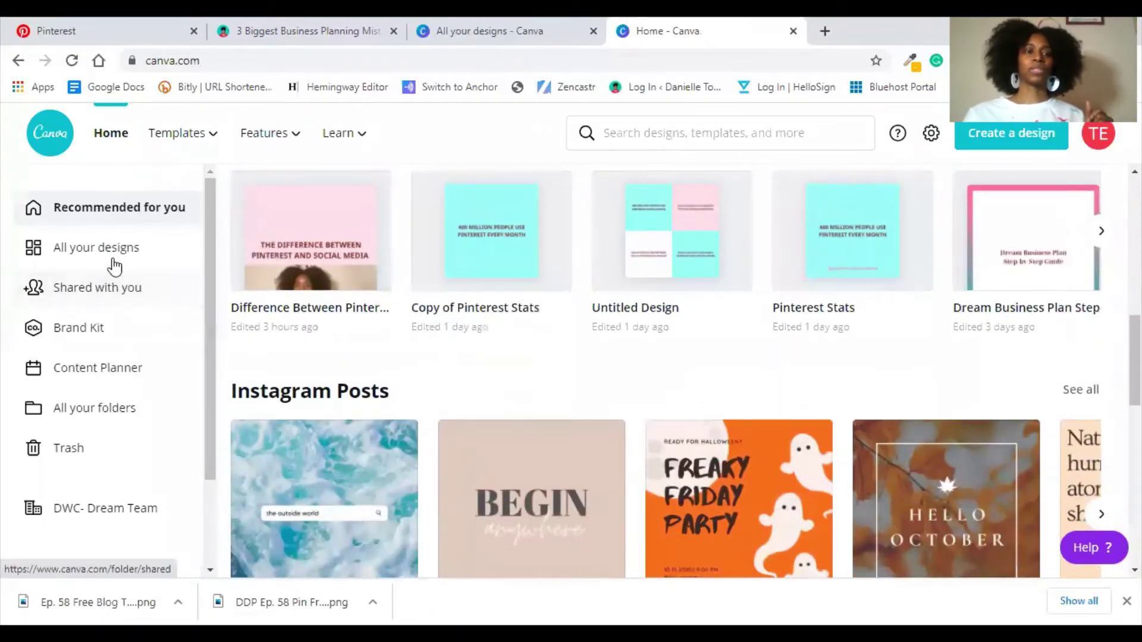
click(110, 257)
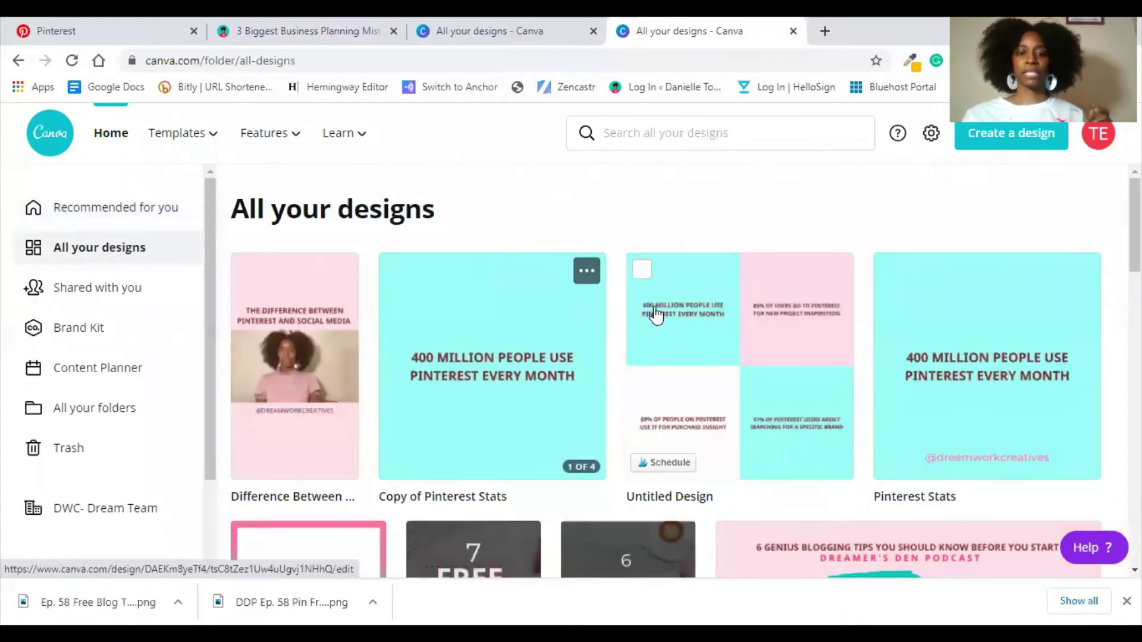
Make a copy of the "DDP Ep. 58 Pin Free Blog Traffic" design and open the copy for editing
scroll(655, 314, down, 2)
scroll(656, 315, down, 1)
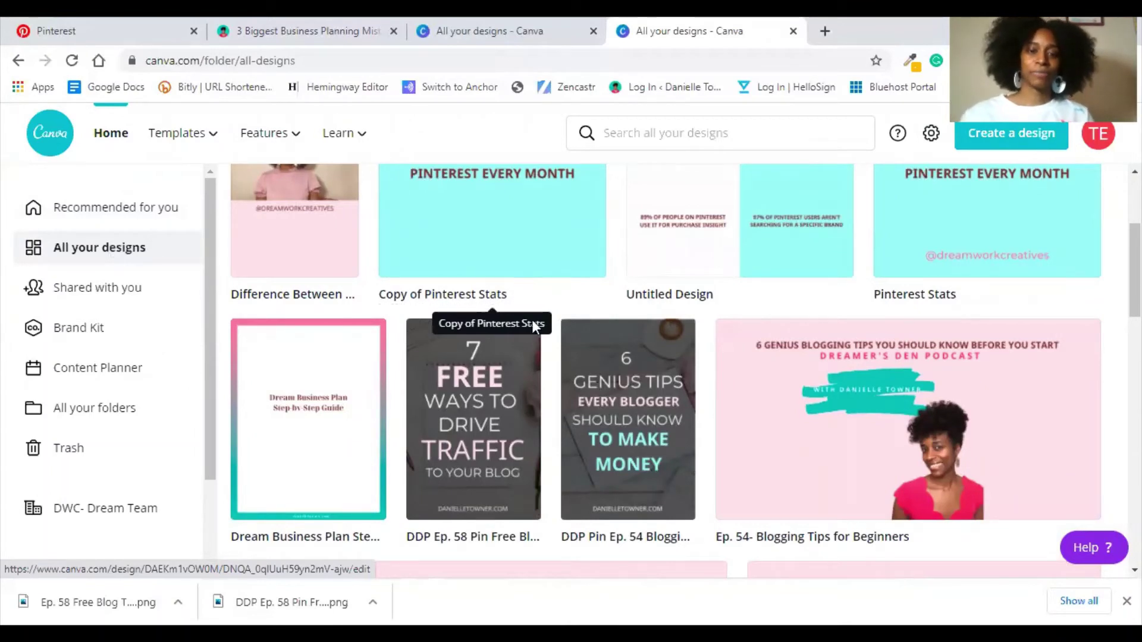
click(522, 343)
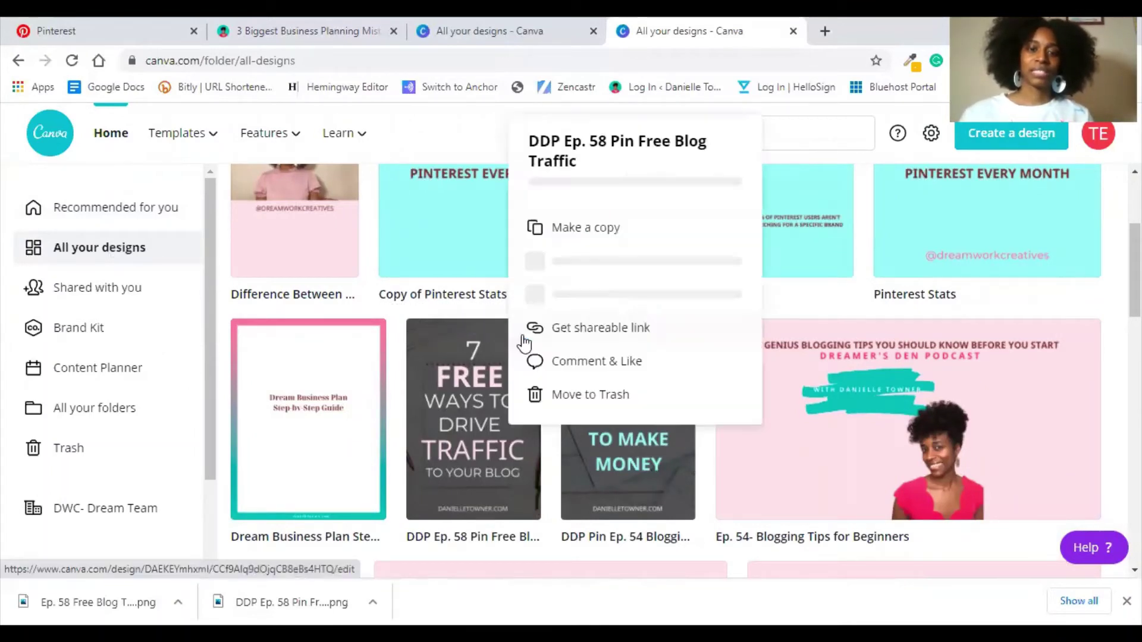
click(619, 230)
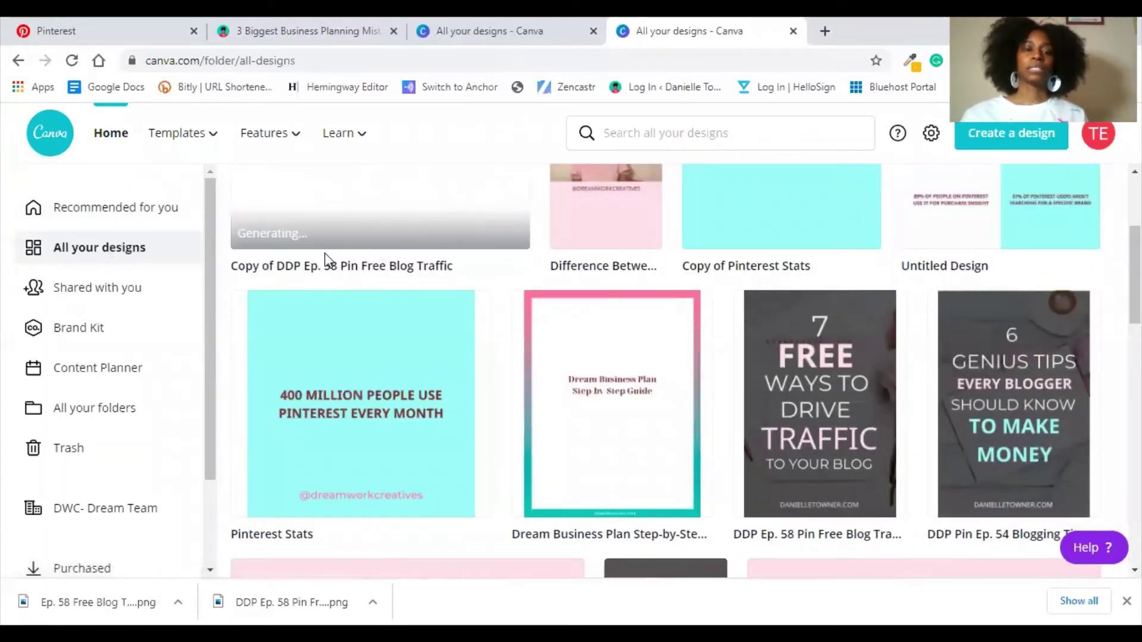
scroll(325, 252, up, 2)
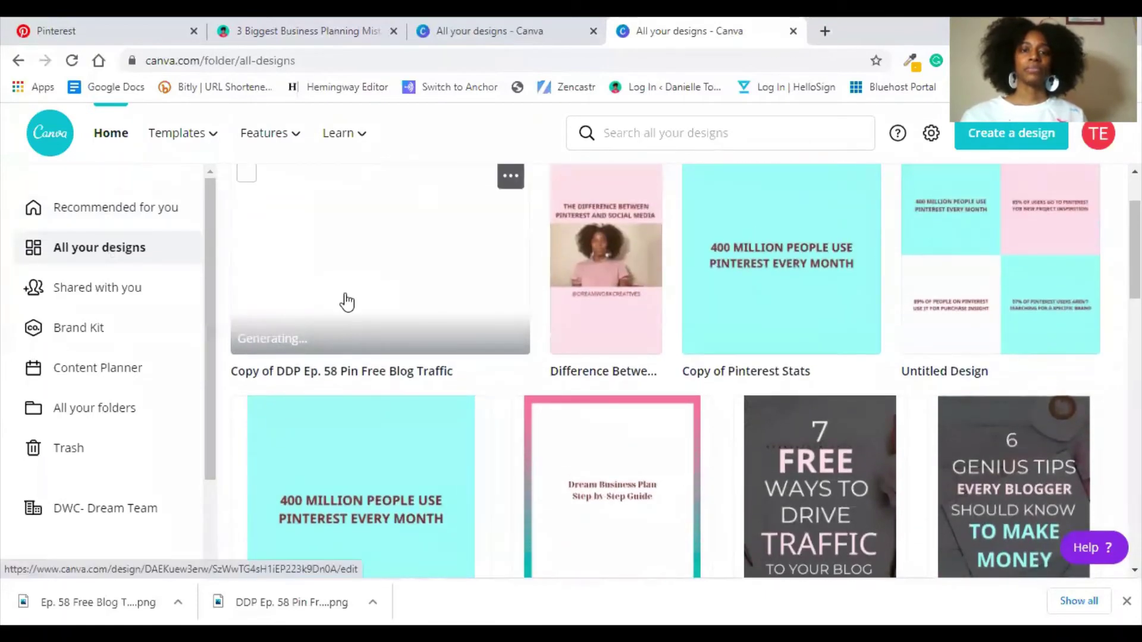
scroll(346, 303, up, 2)
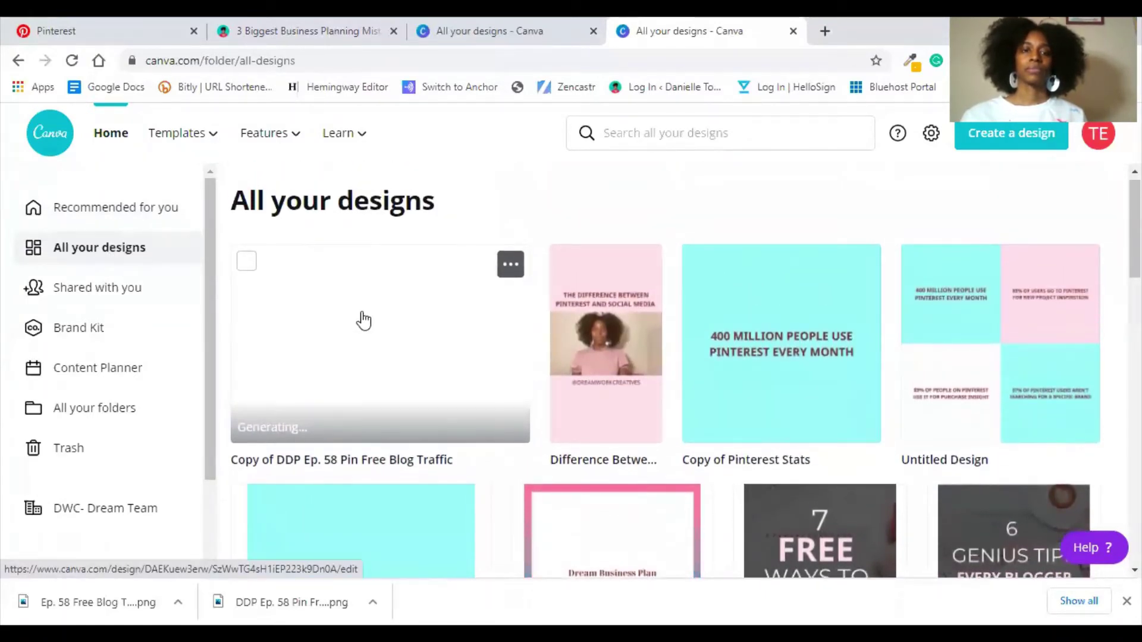
click(363, 321)
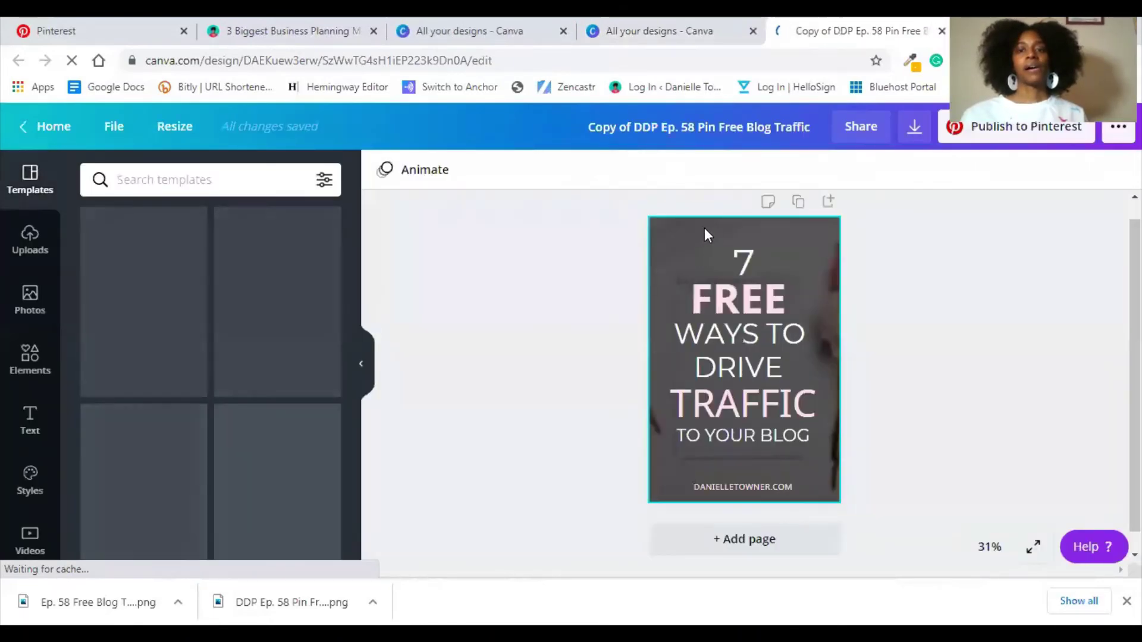
Move the dark overlay down to the lower part of the pin, exposing the background photo behind the upper text
click(704, 228)
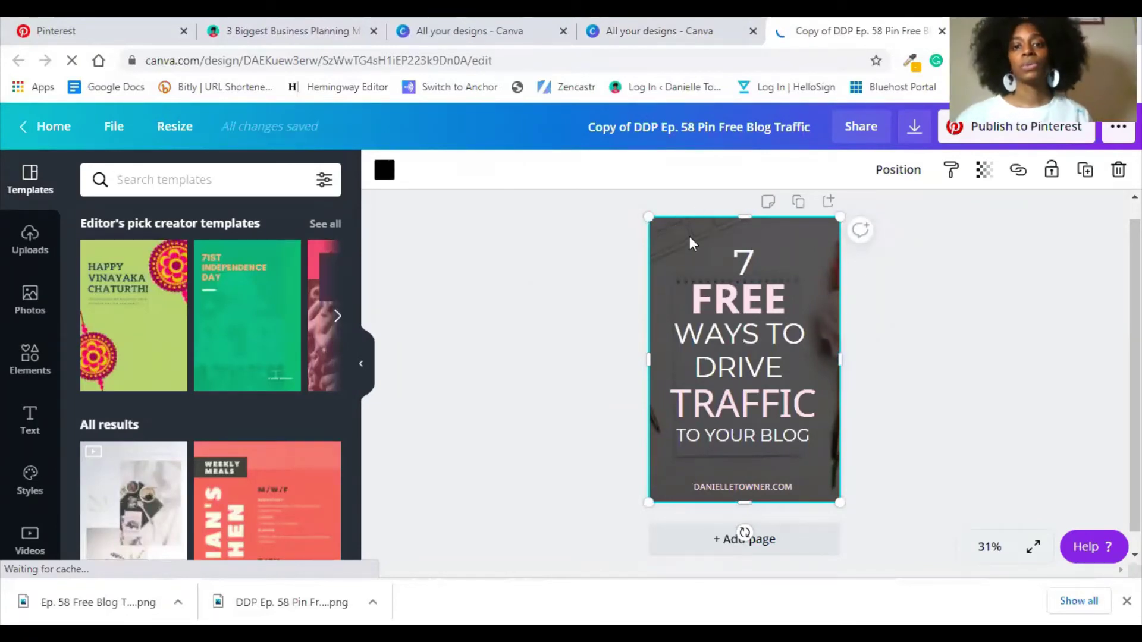
drag(690, 238, 696, 355)
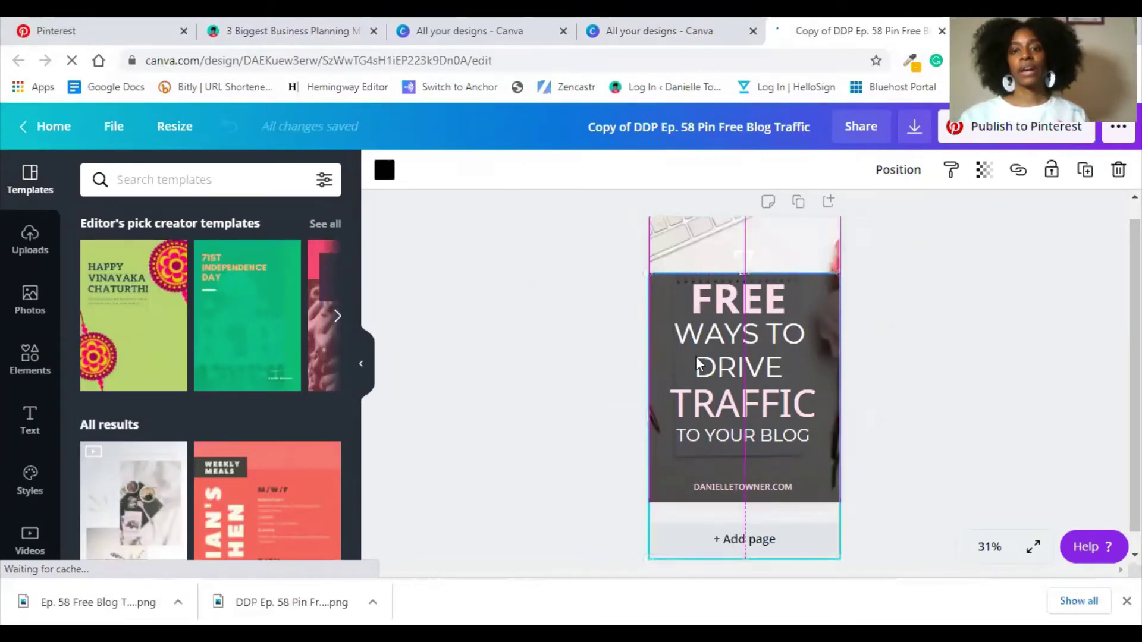
click(700, 239)
drag(798, 324, 684, 224)
Delete the pin's background photo, undo the deletion, and select the dark overlay
click(684, 225)
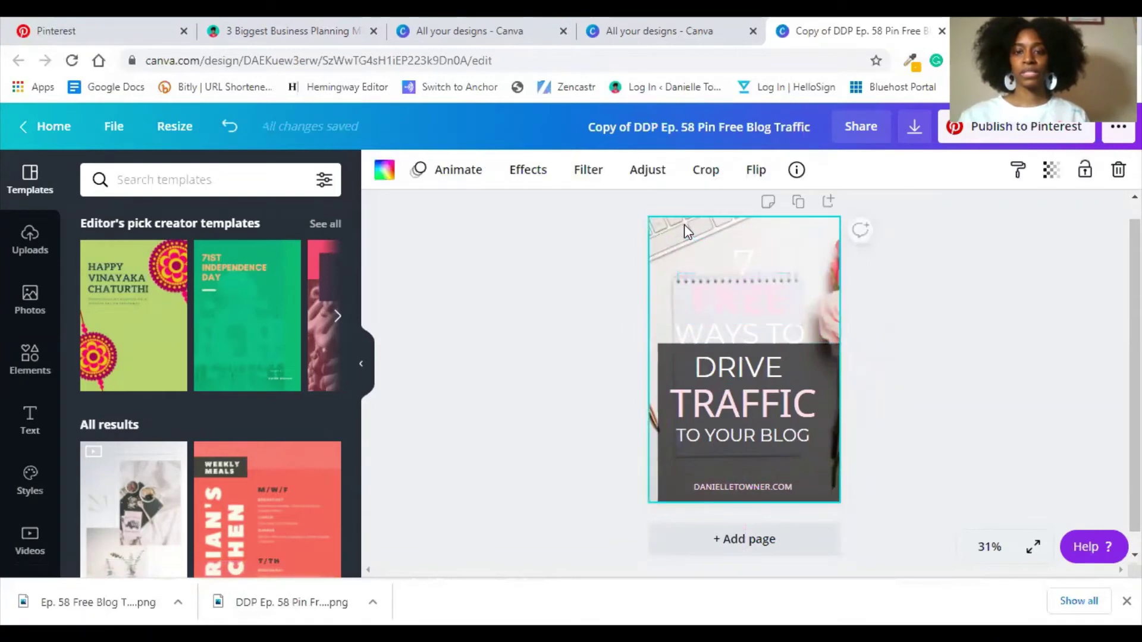
key(Delete)
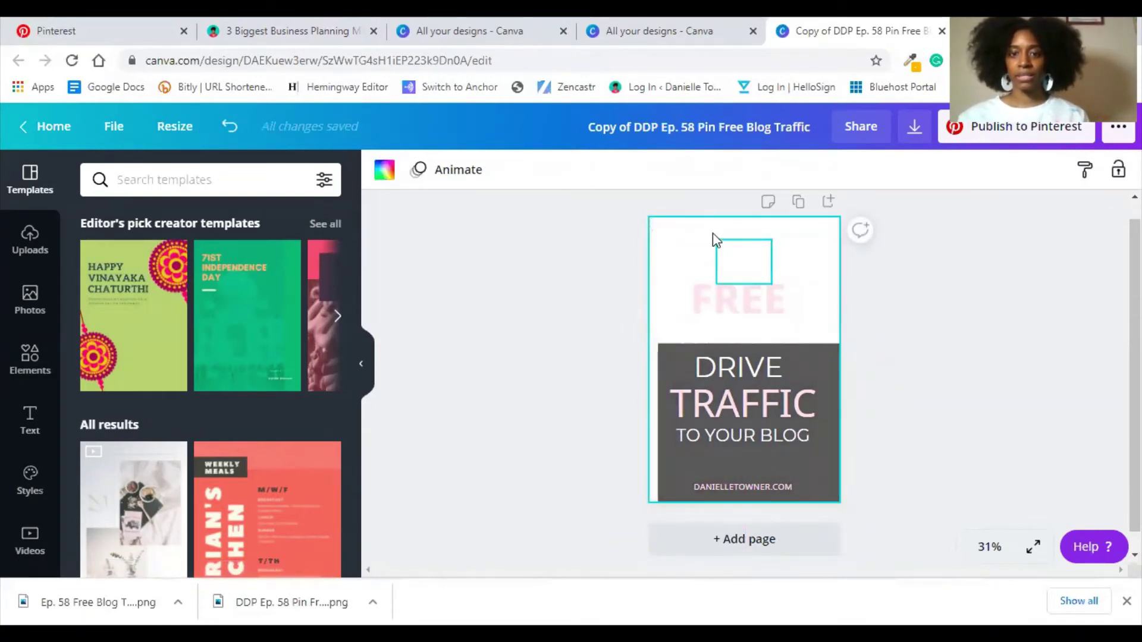
key(ctrl+z)
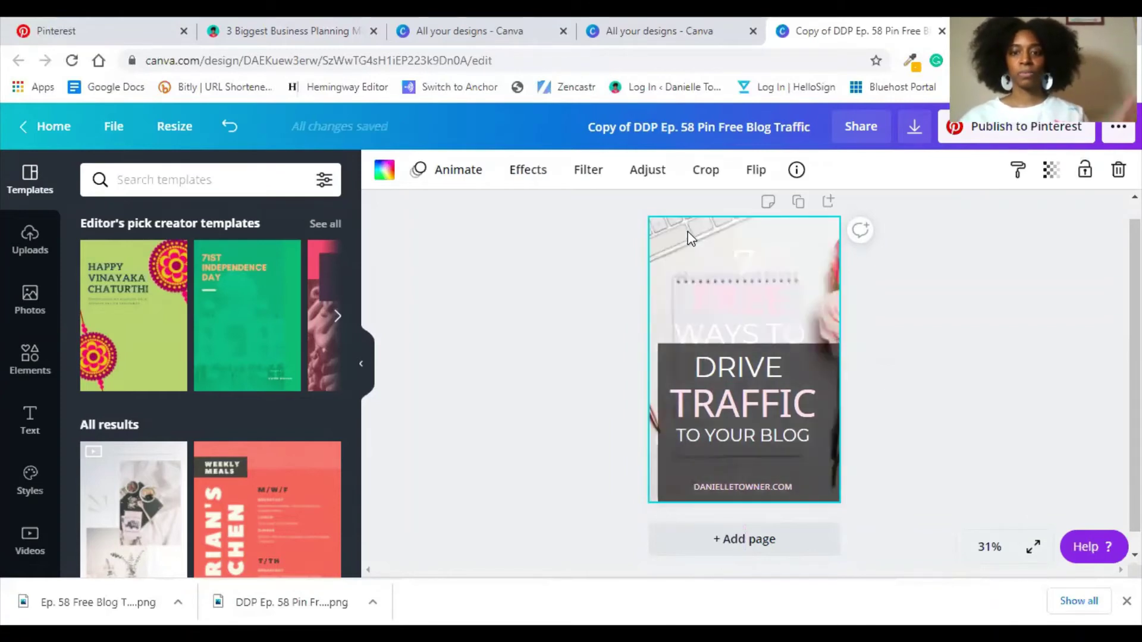
click(681, 367)
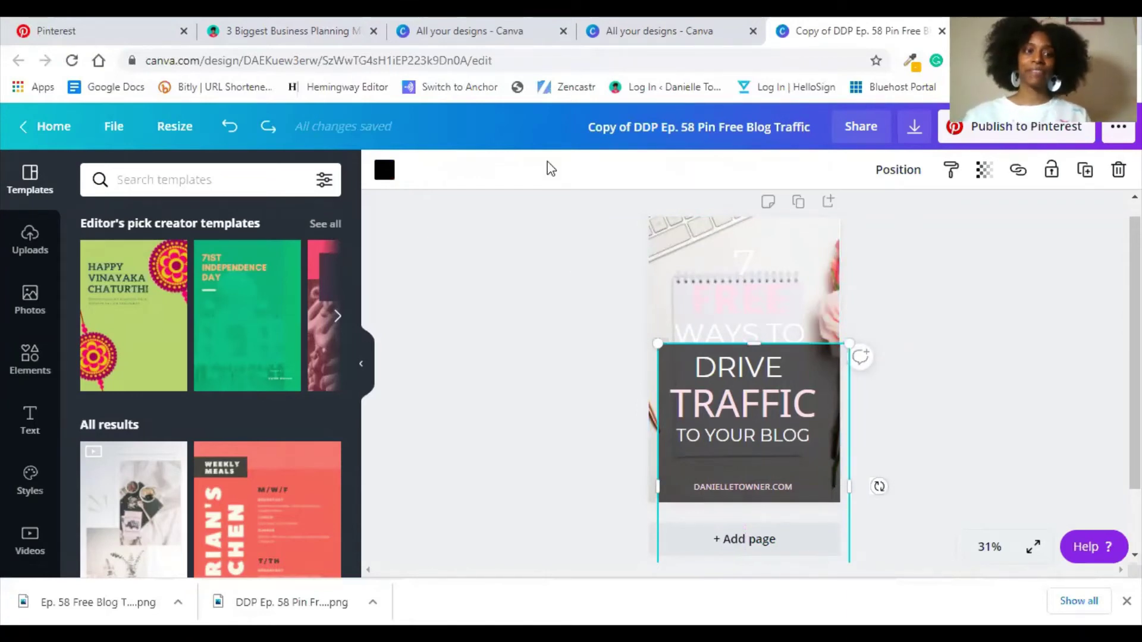
Open the photo library, enter "flat lay" as the search term, and clear it again
click(28, 301)
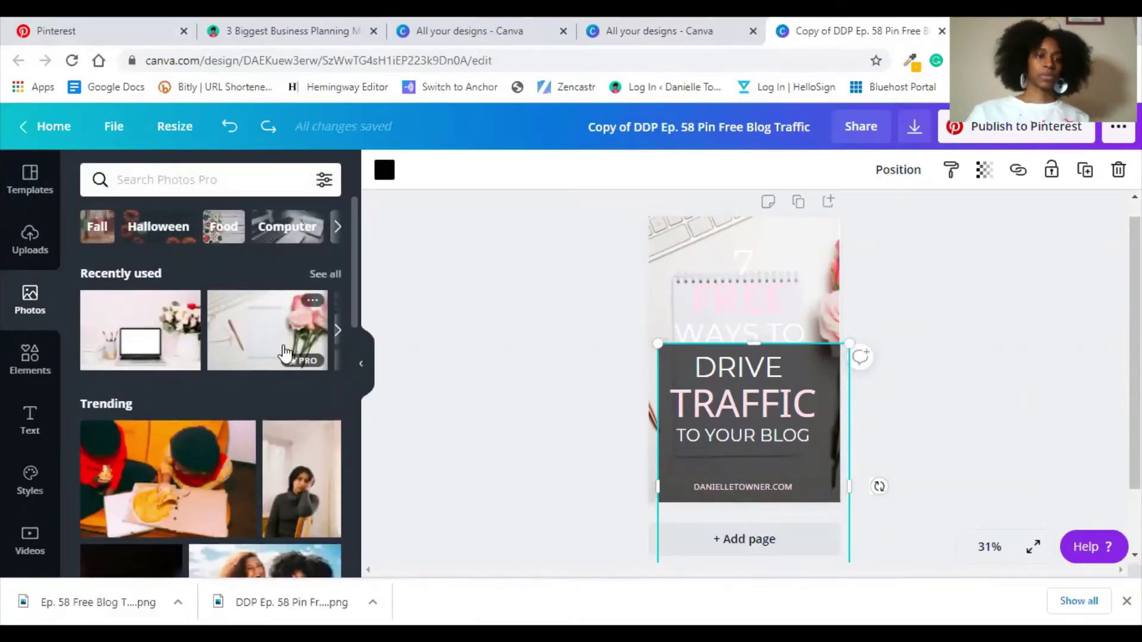
click(195, 176)
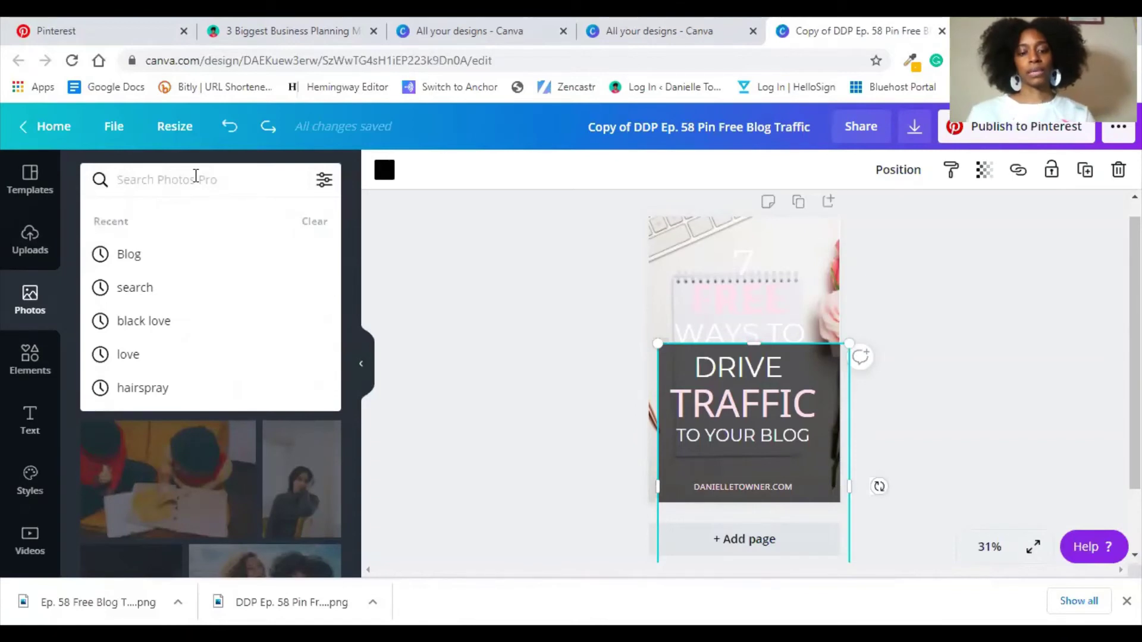
text(flat)
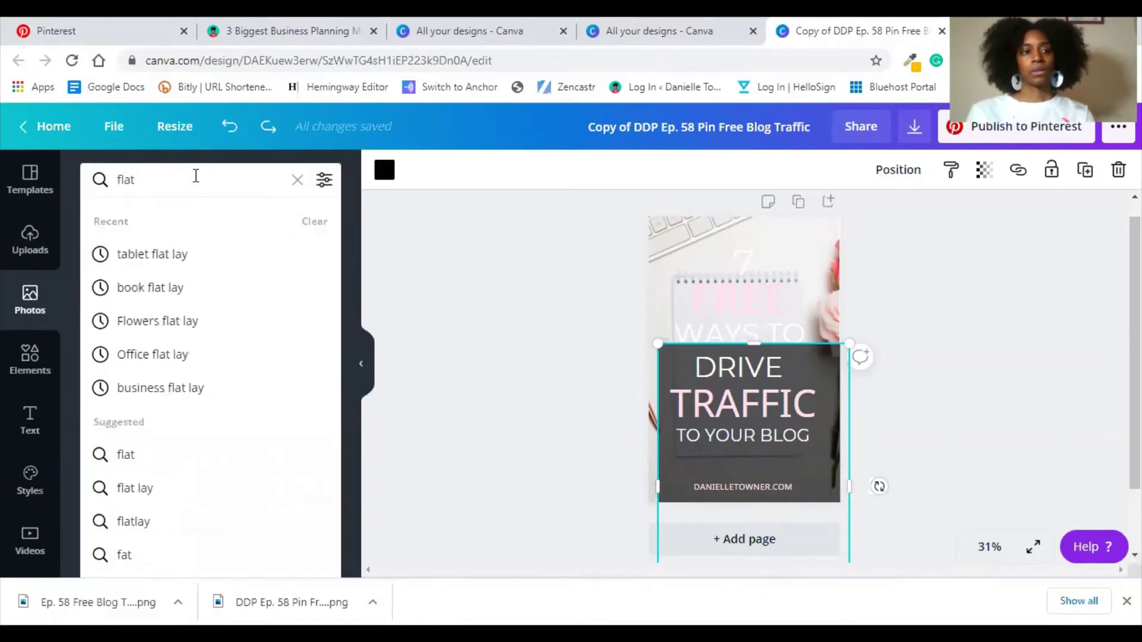
text( lay)
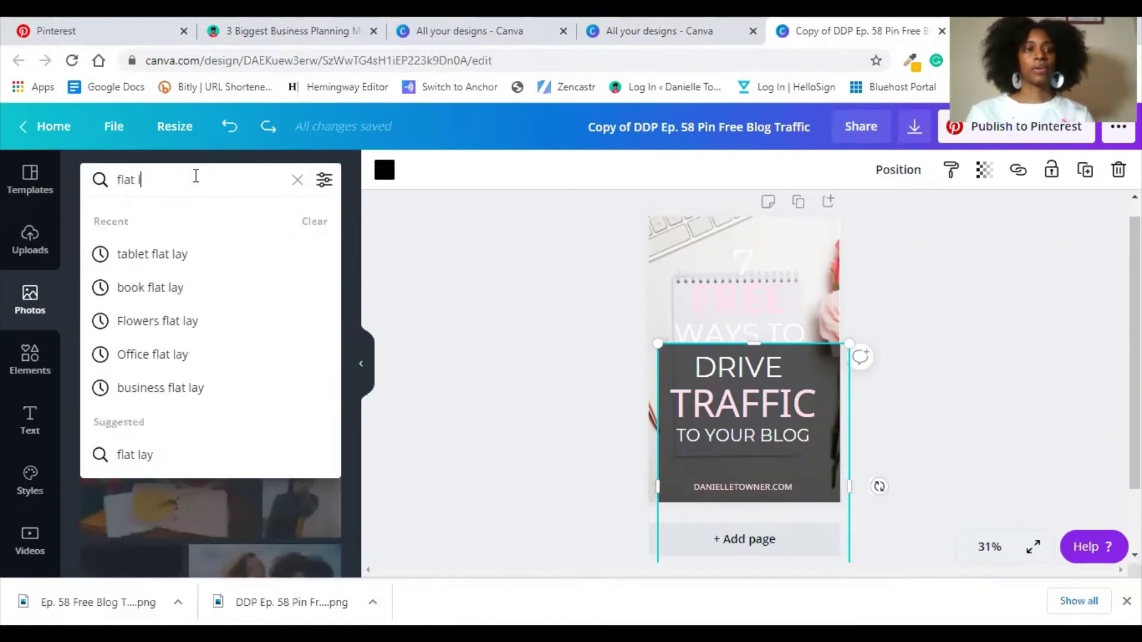
key(BackSpace)
key(BackSpace)
key(BackSpace)
key(BackSpace)
key(BackSpace)
key(BackSpace)
Search the photos for "negative space" and set the pink photo with glasses on stacked books as the pin's background
text(ne)
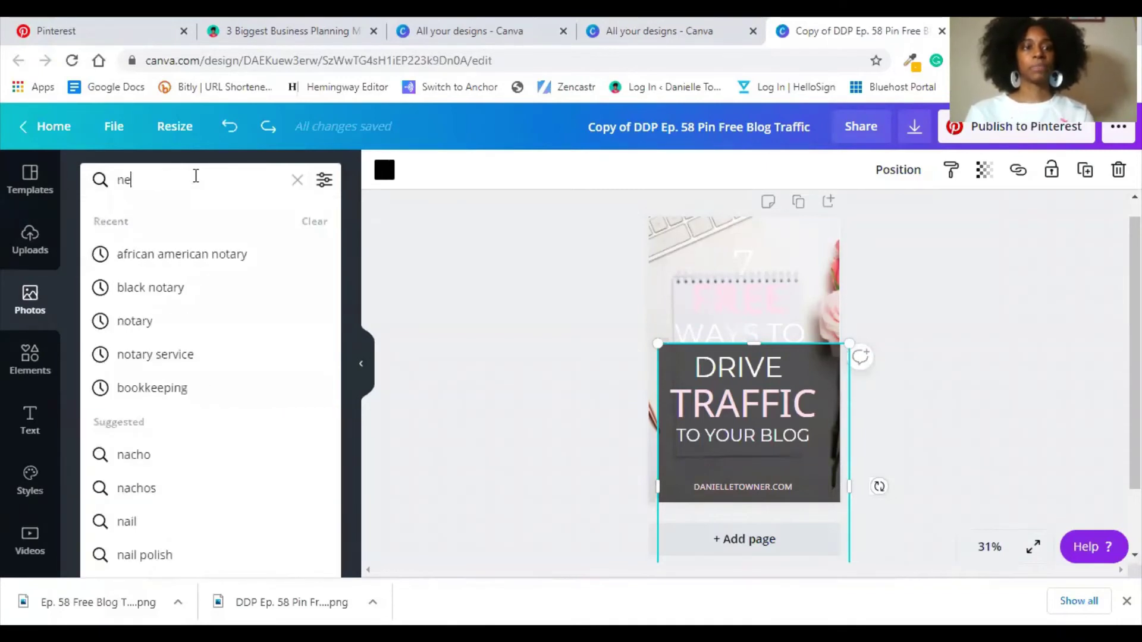
text(gative)
key(Return)
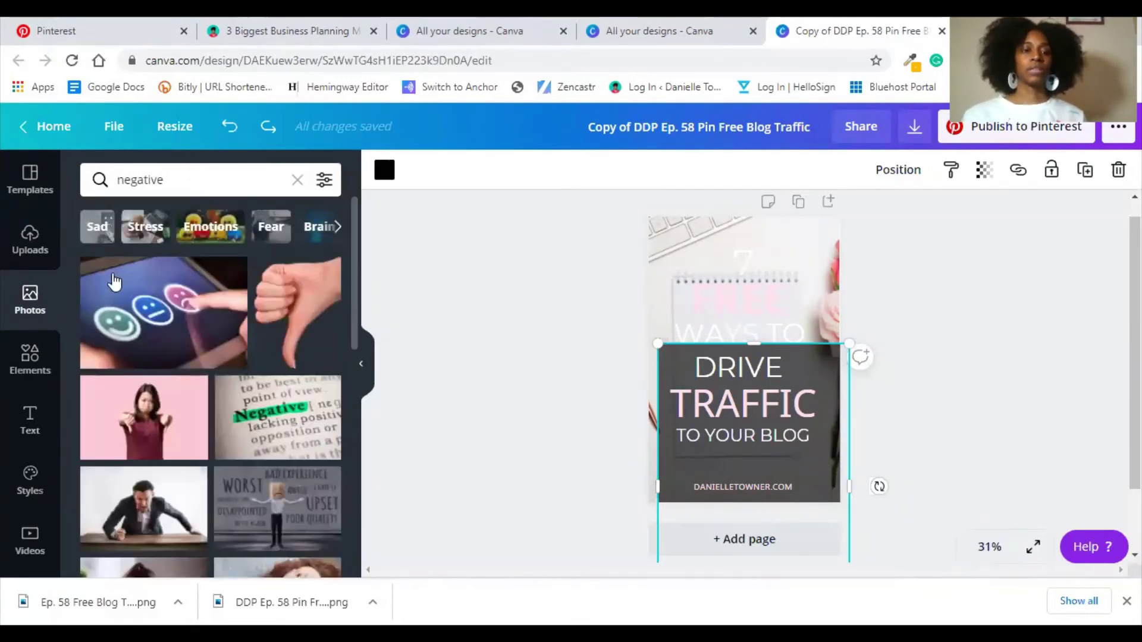
scroll(145, 308, down, 5)
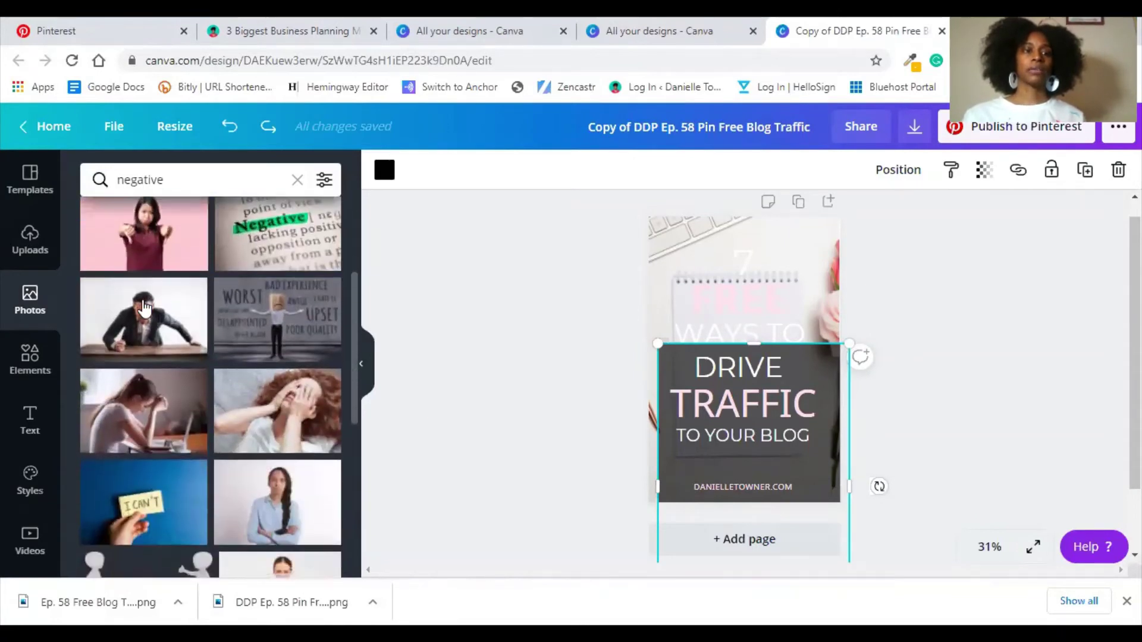
click(171, 180)
text(space)
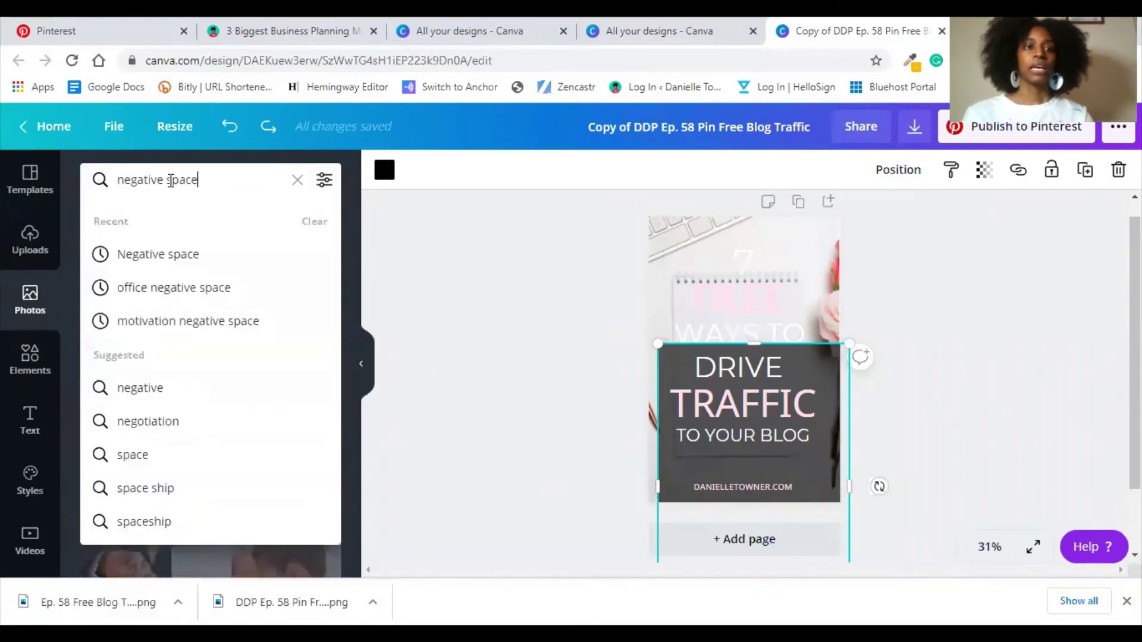
key(Return)
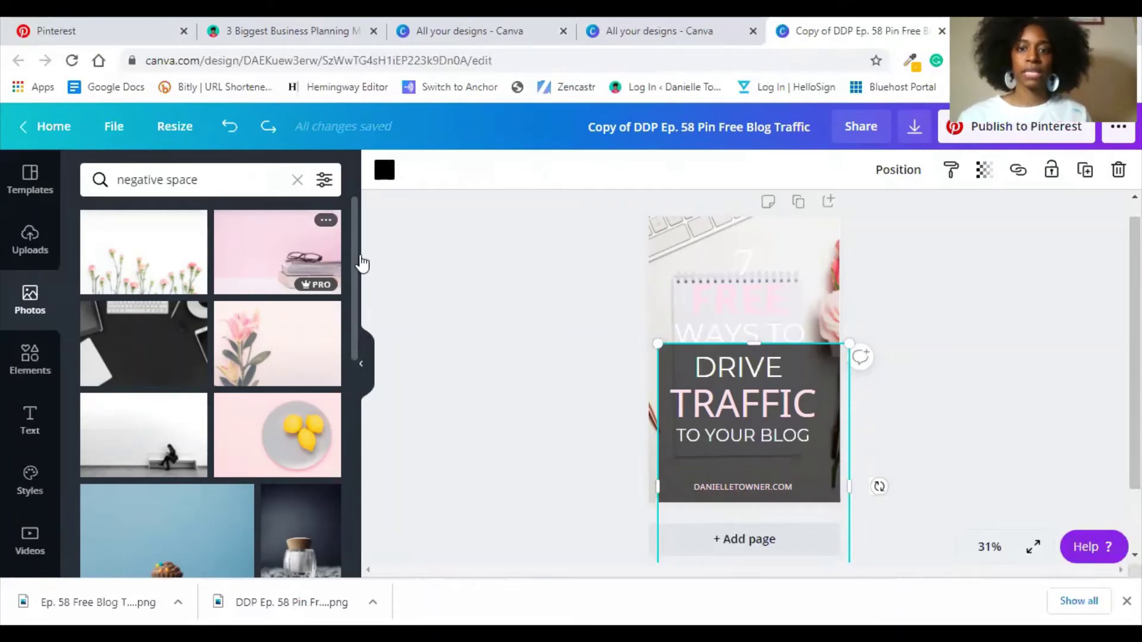
drag(362, 263, 663, 265)
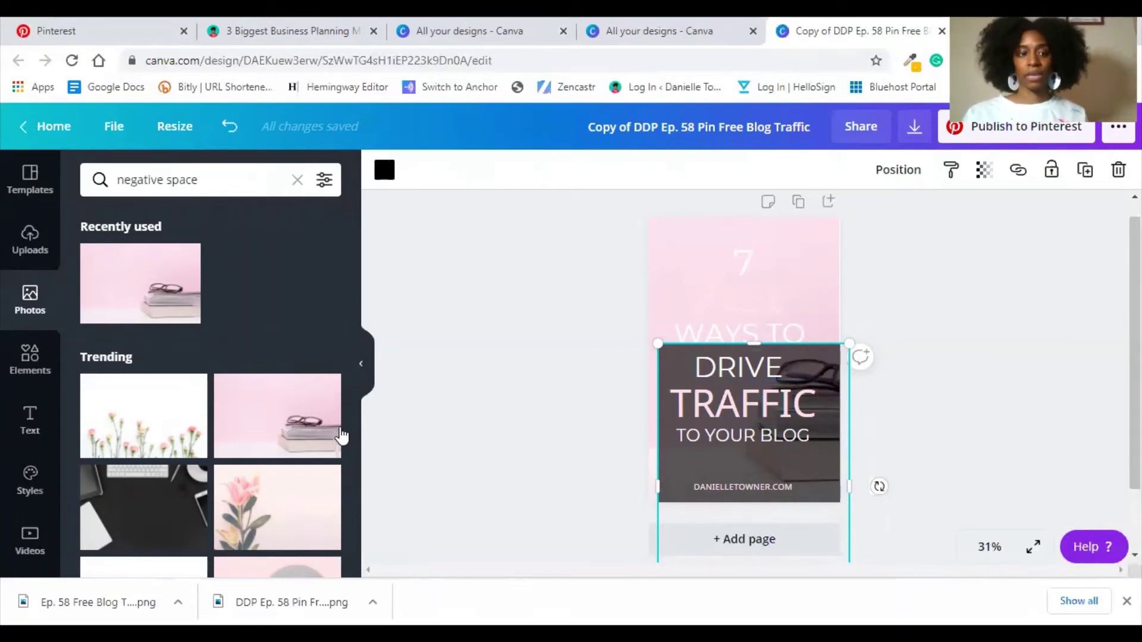
Browse the remaining "negative space" photos for other backgrounds that leave room for text
scroll(121, 486, down, 4)
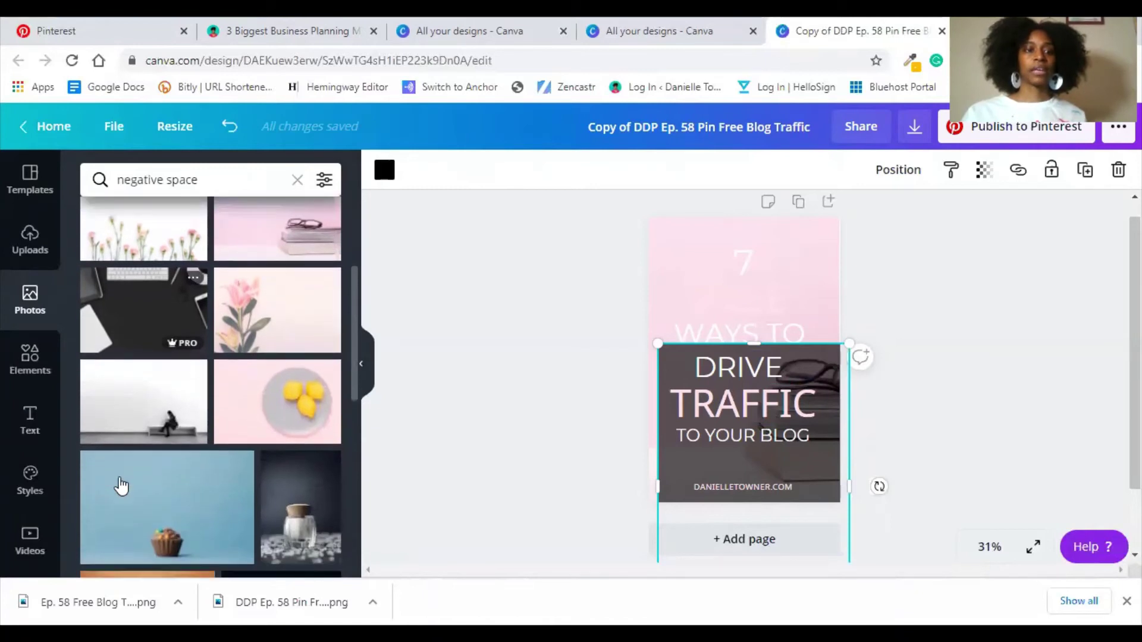
scroll(190, 522, down, 4)
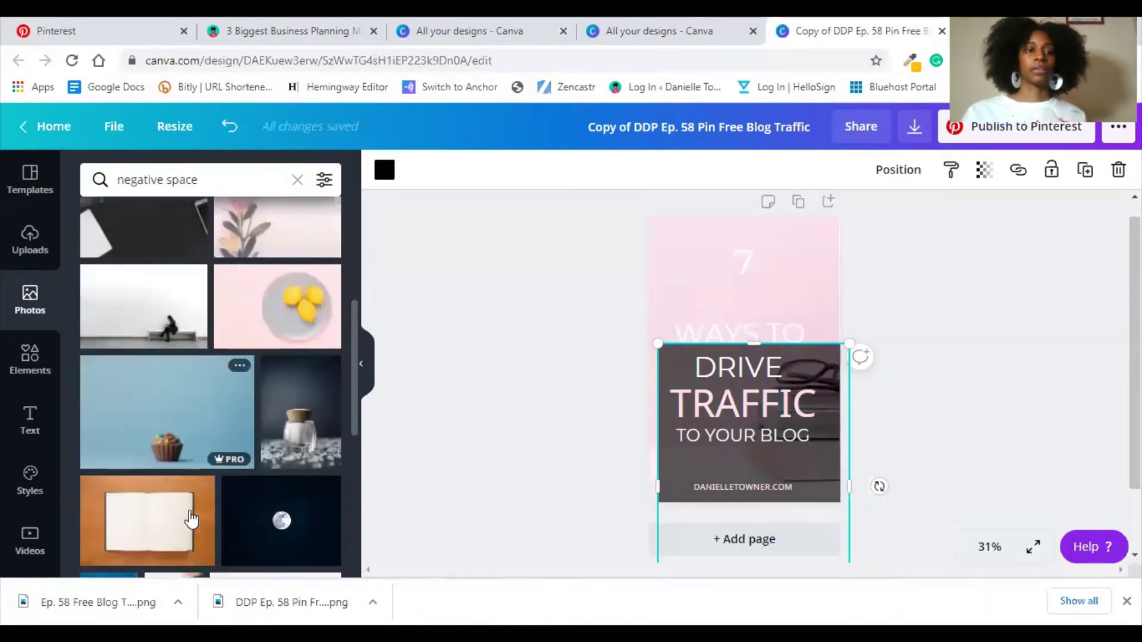
scroll(190, 519, down, 2)
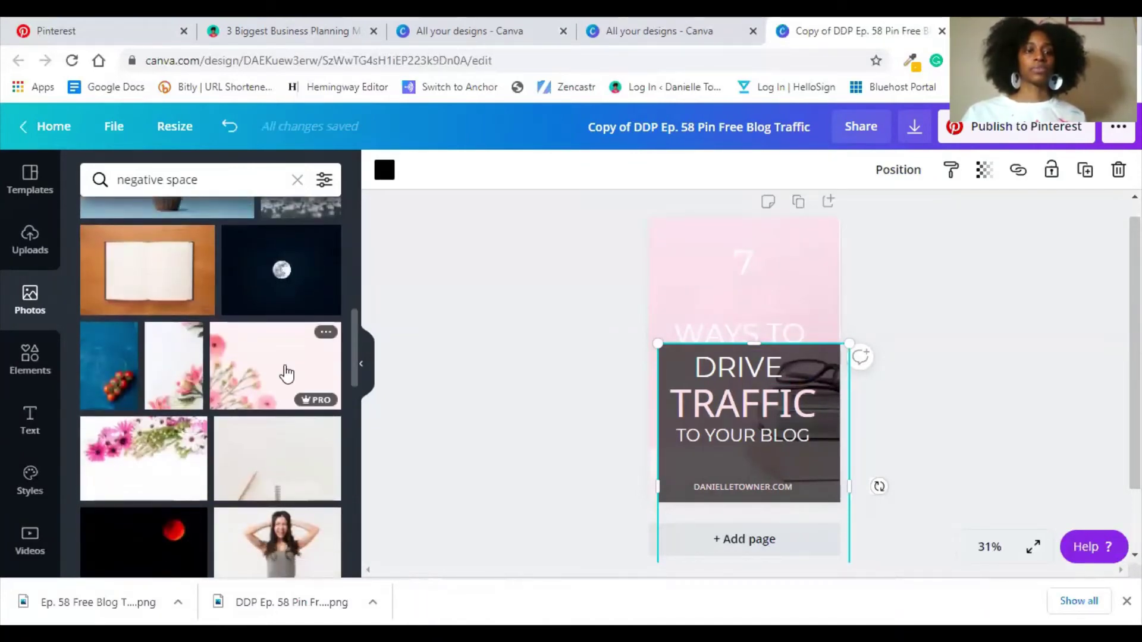
scroll(165, 360, down, 6)
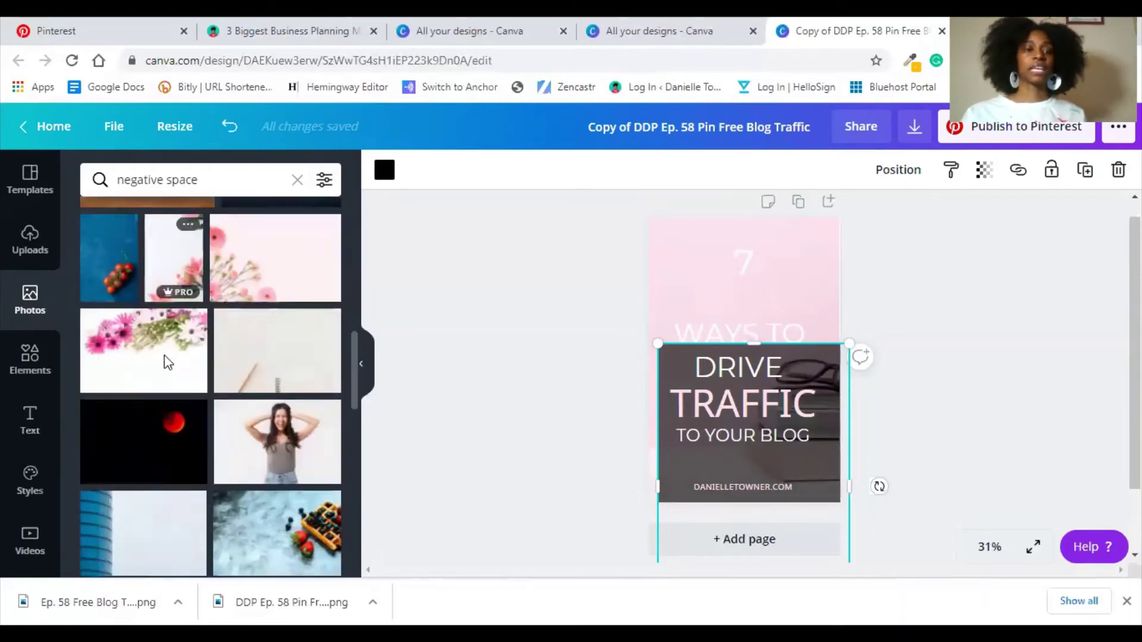
scroll(165, 361, up, 10)
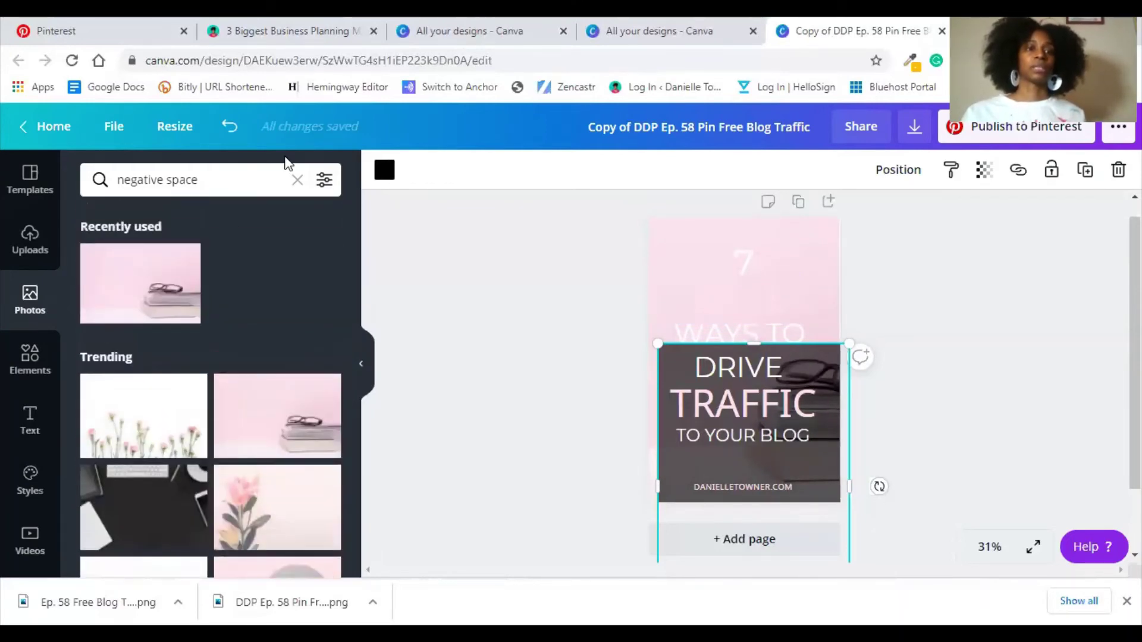
Clear the photo search and look through the suggested photo categories
click(297, 180)
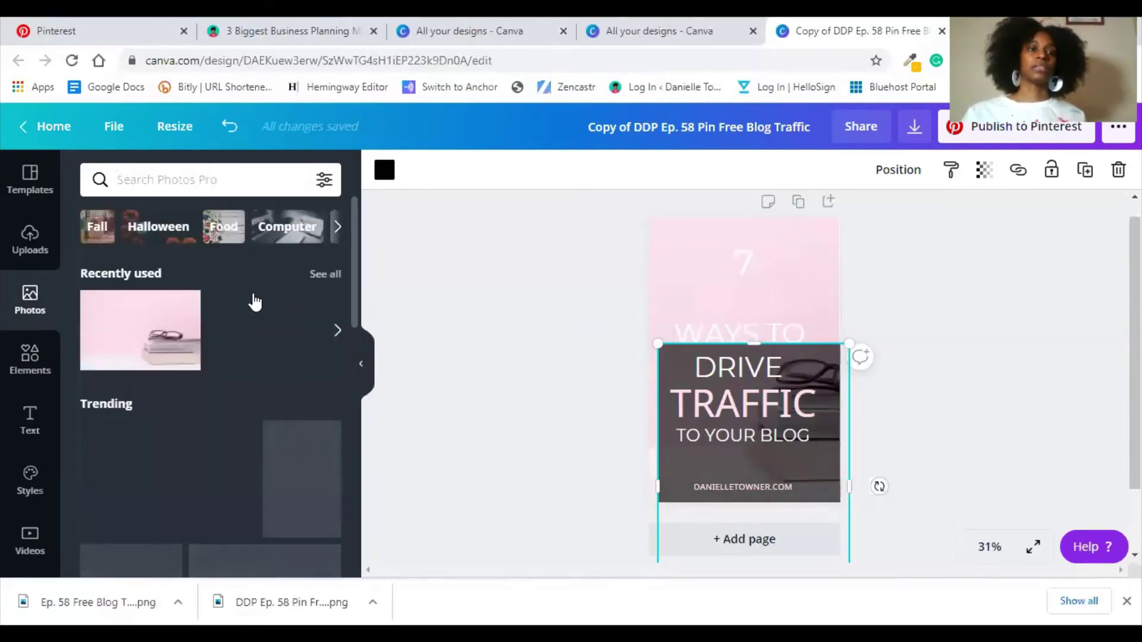
click(336, 227)
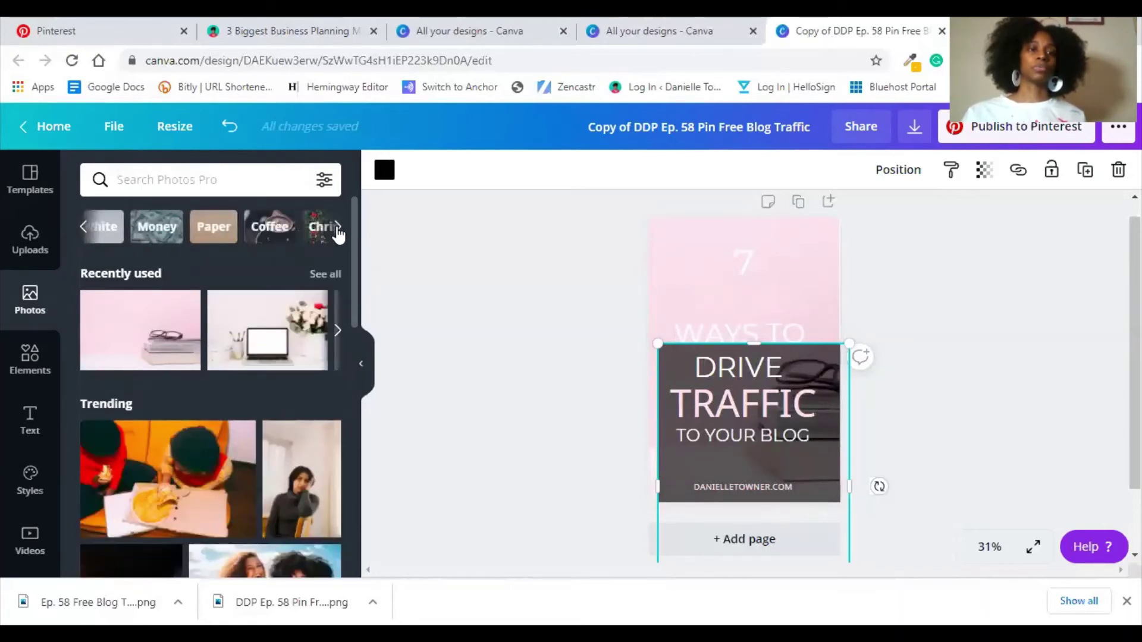
click(337, 228)
click(338, 229)
click(337, 230)
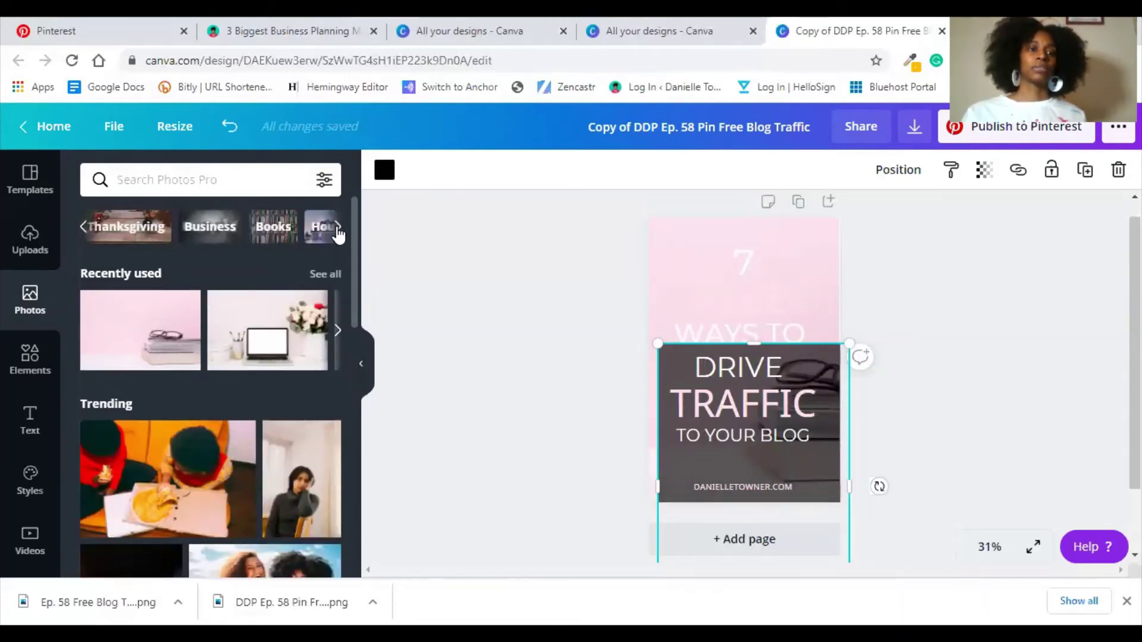
Look through more of the suggested photo categories and the trending photos for another pin background
click(337, 230)
click(336, 230)
scroll(225, 342, down, 2)
scroll(224, 342, down, 10)
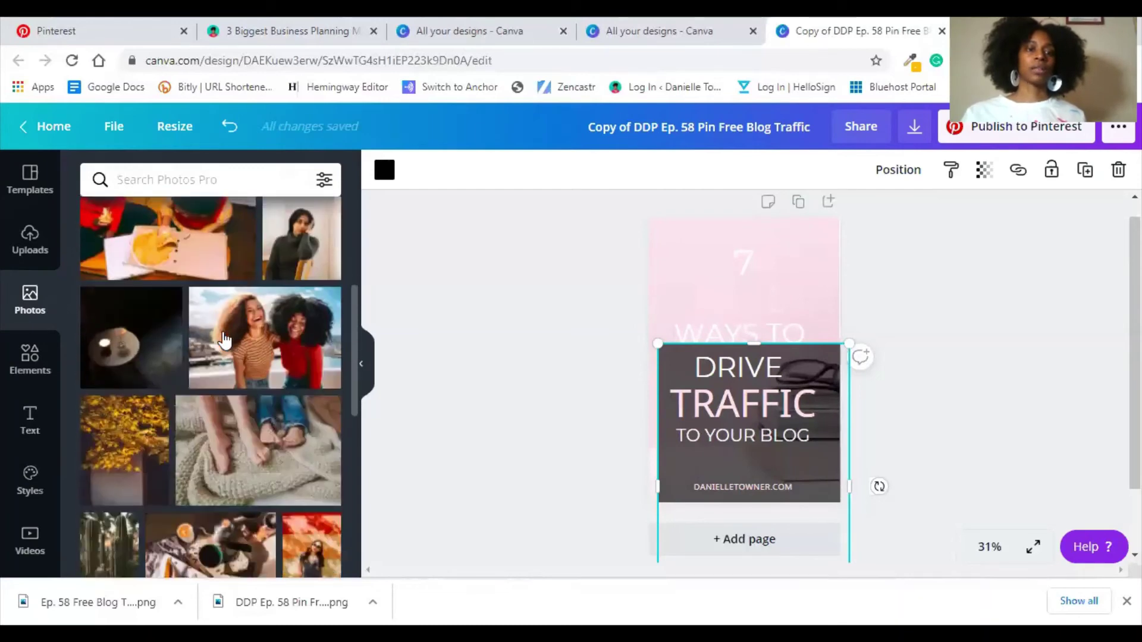
scroll(225, 342, down, 2)
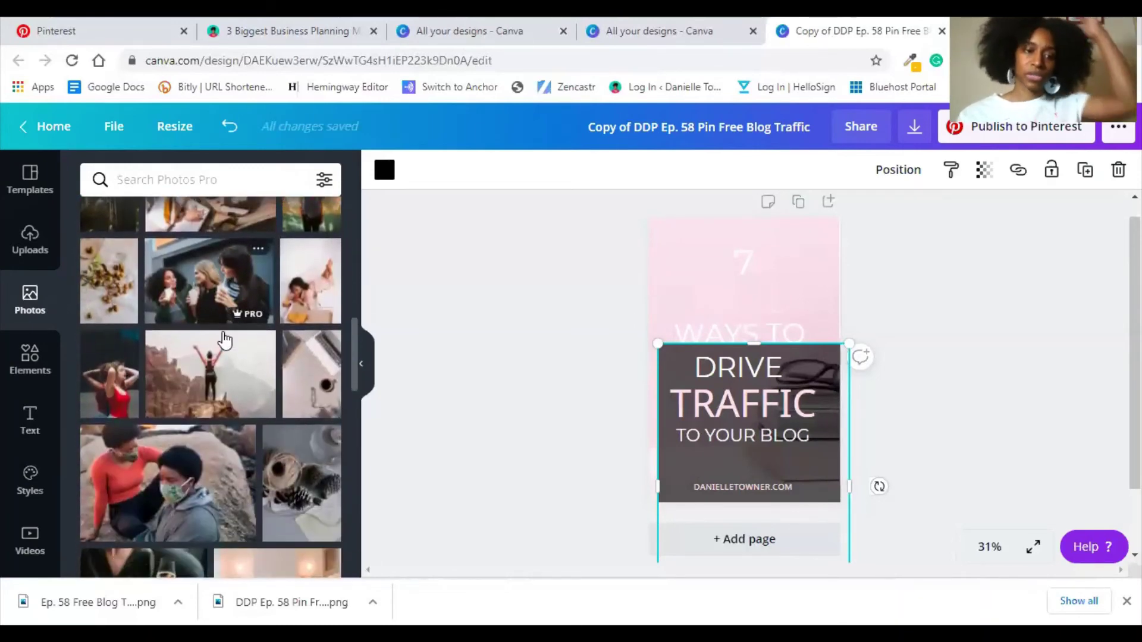
Try the trending desk photo with the laptop and coffee cup on the pin, and delete it again
click(313, 367)
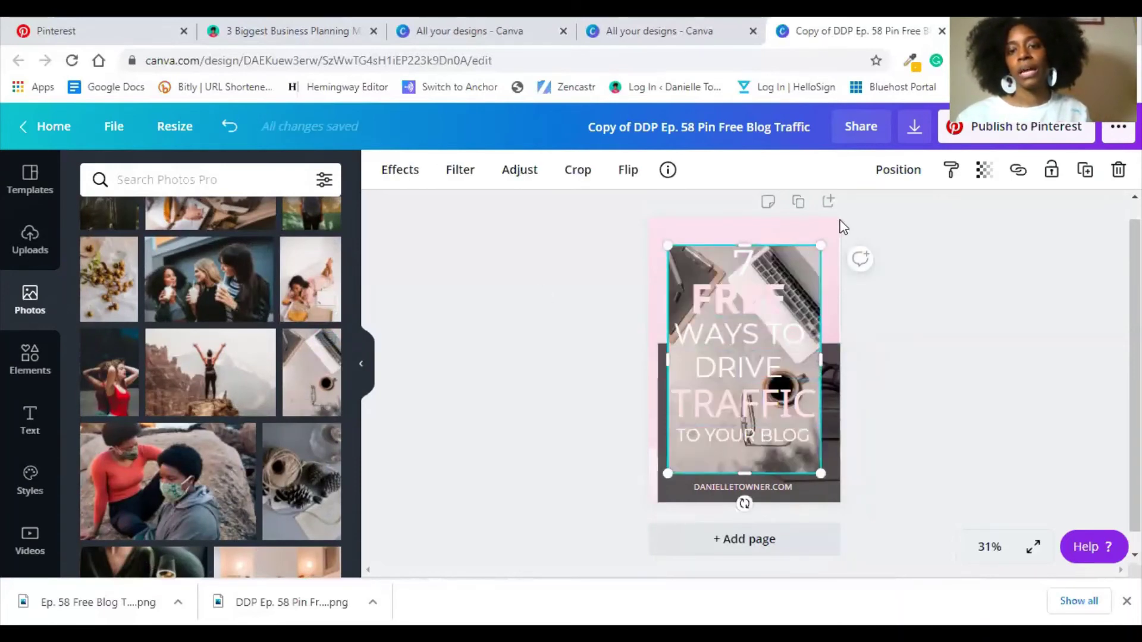
click(552, 342)
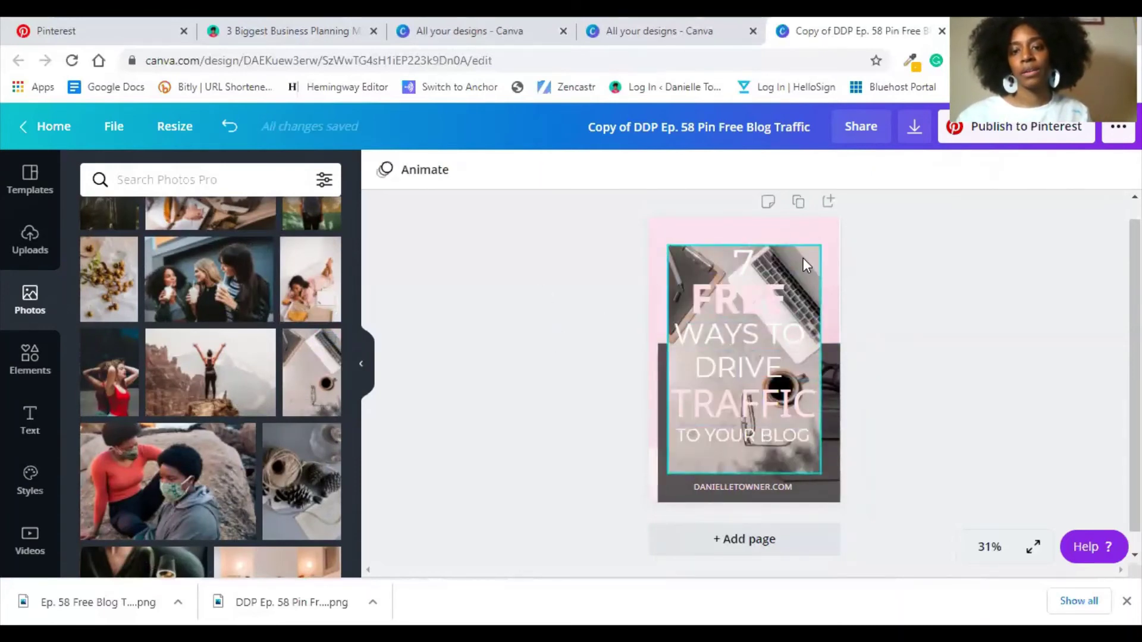
click(802, 258)
key(Delete)
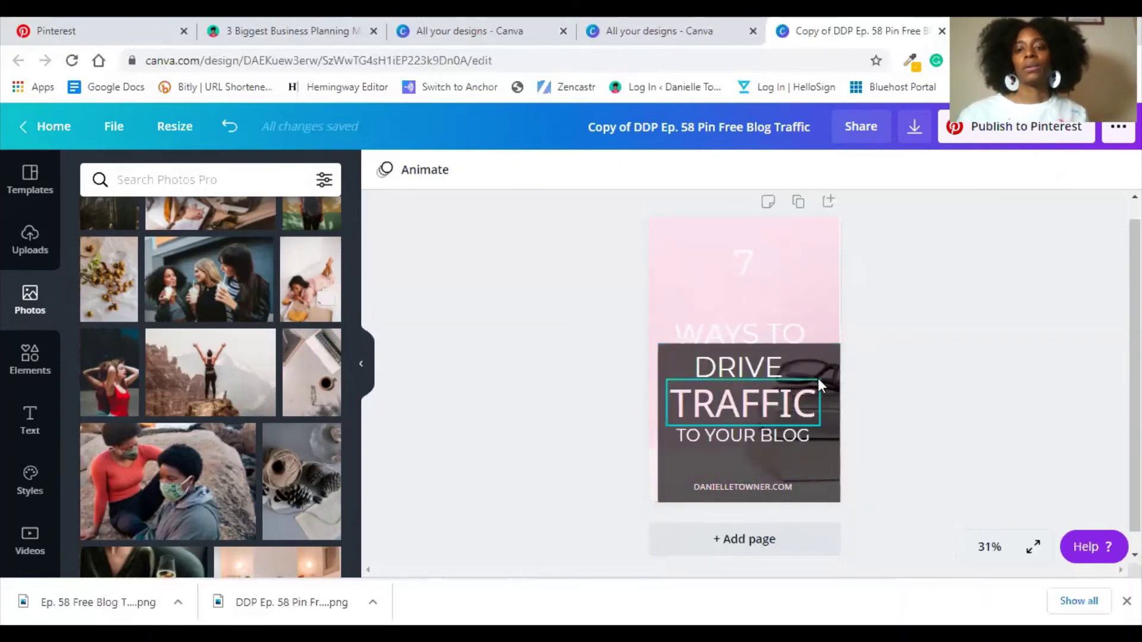
Move the dark overlay back so it covers the whole pin, and check its colour and transparency settings
drag(821, 357, 812, 231)
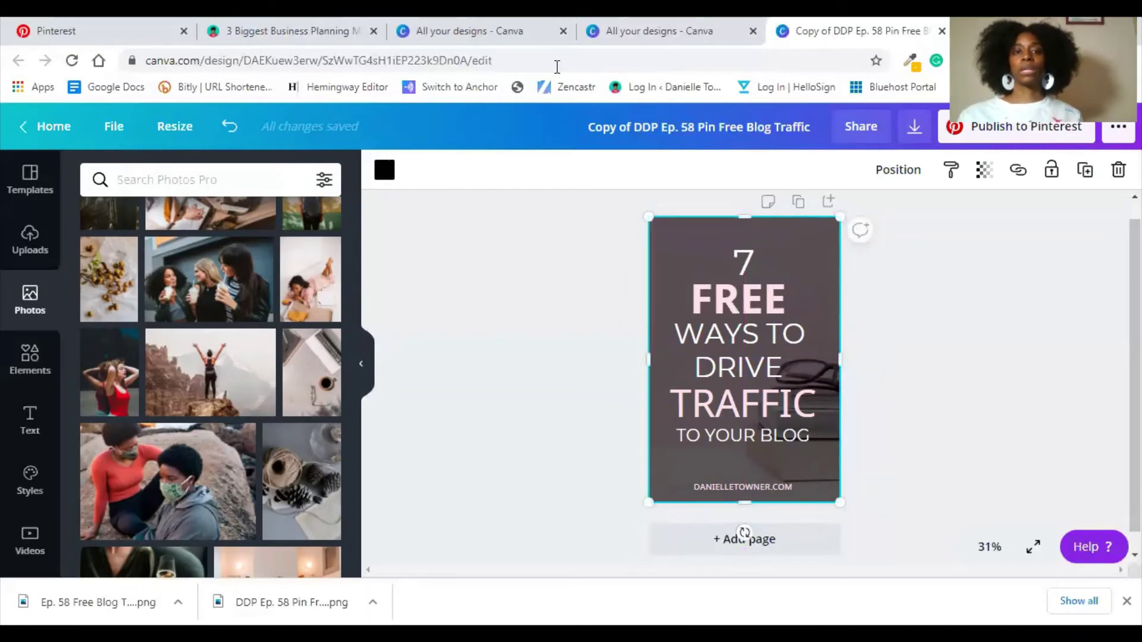
click(384, 171)
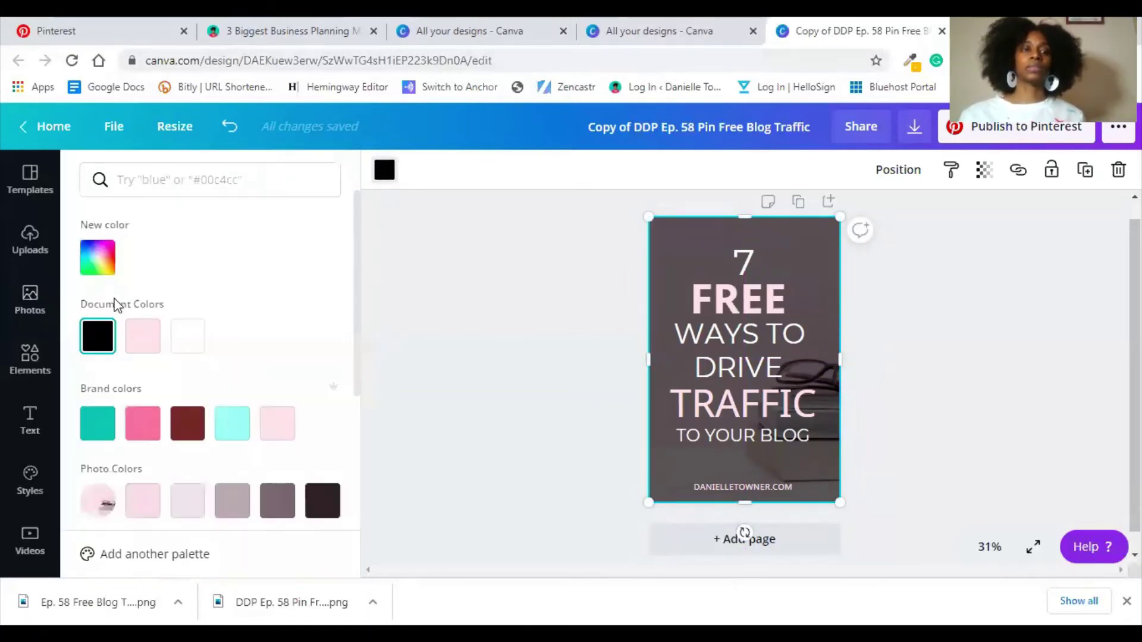
click(984, 177)
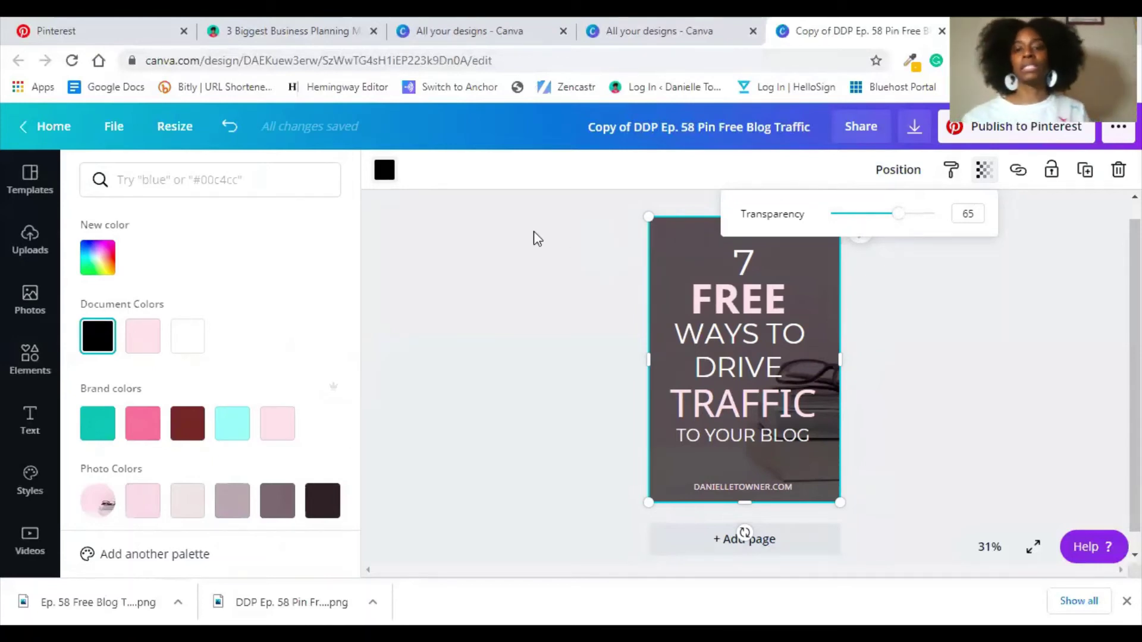
click(502, 241)
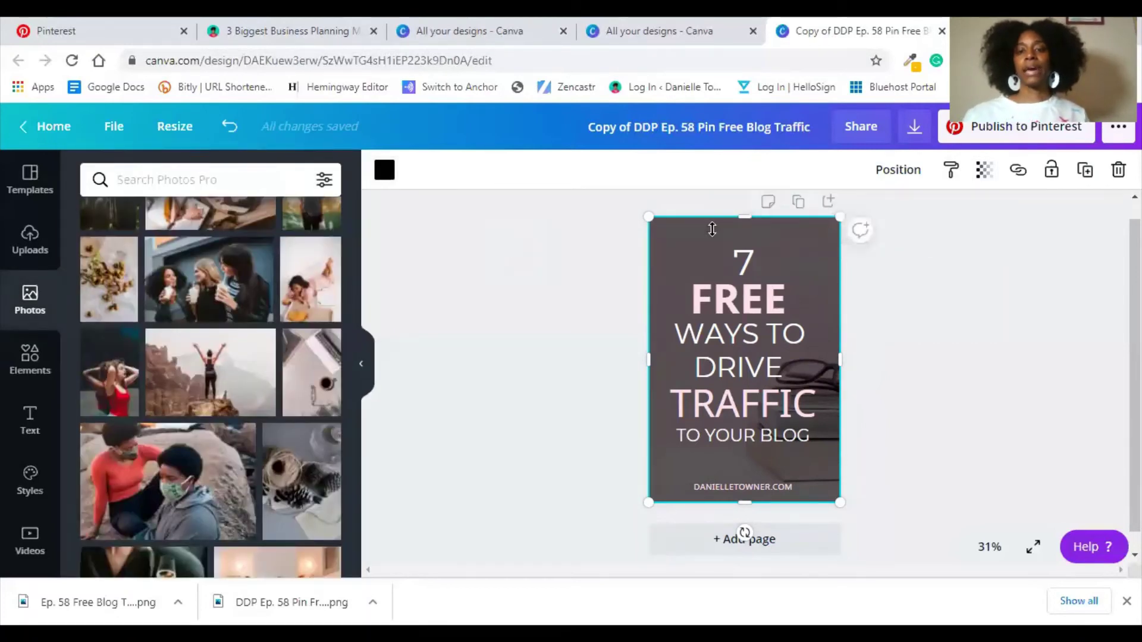
Set all headline text lines, from "7" to "TO YOUR BLOG", to the white document colour
drag(609, 248, 815, 442)
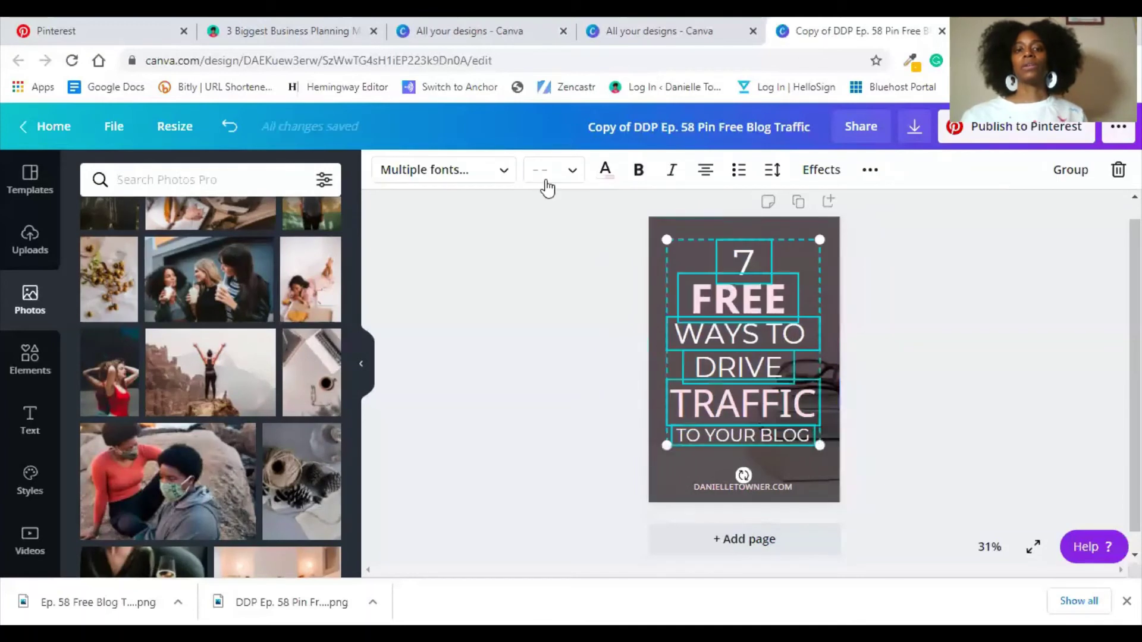
click(579, 274)
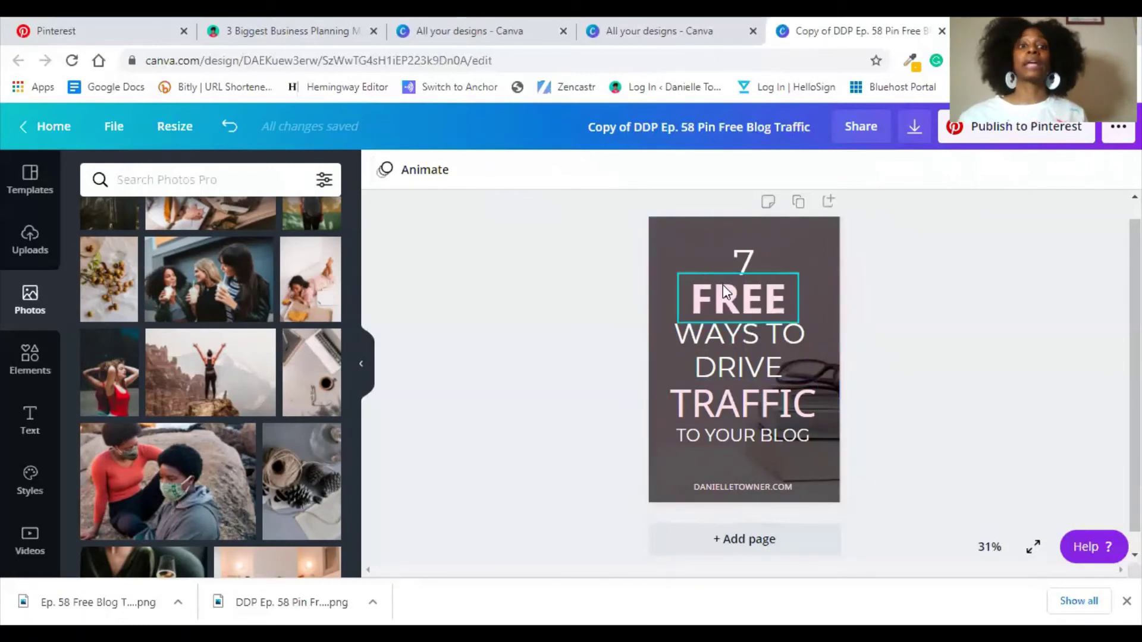
drag(623, 236, 845, 438)
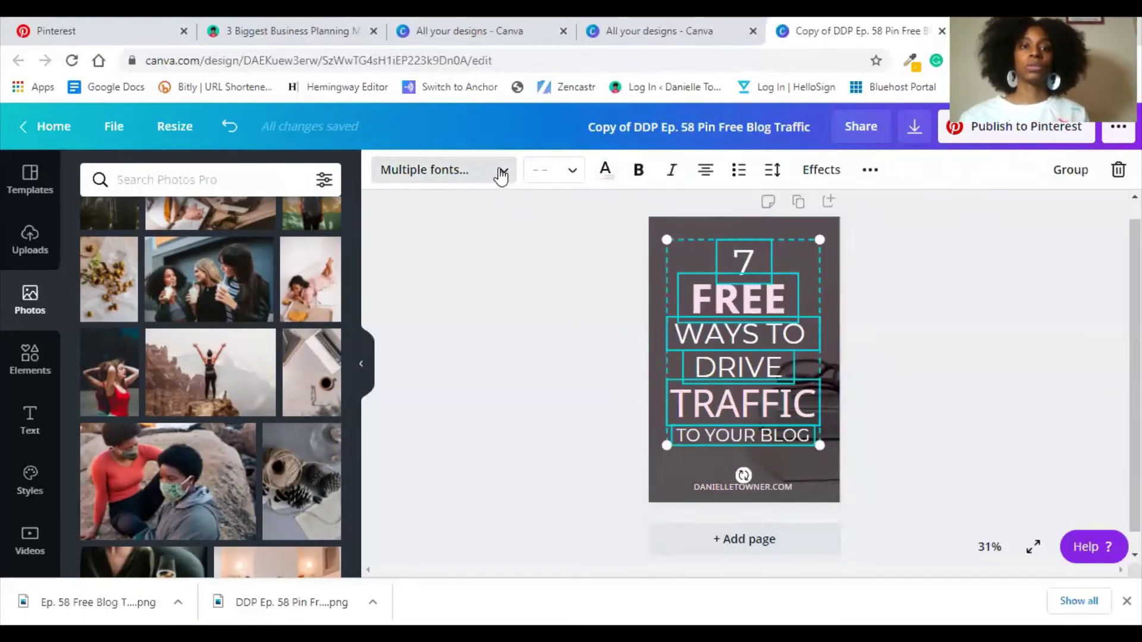
click(606, 177)
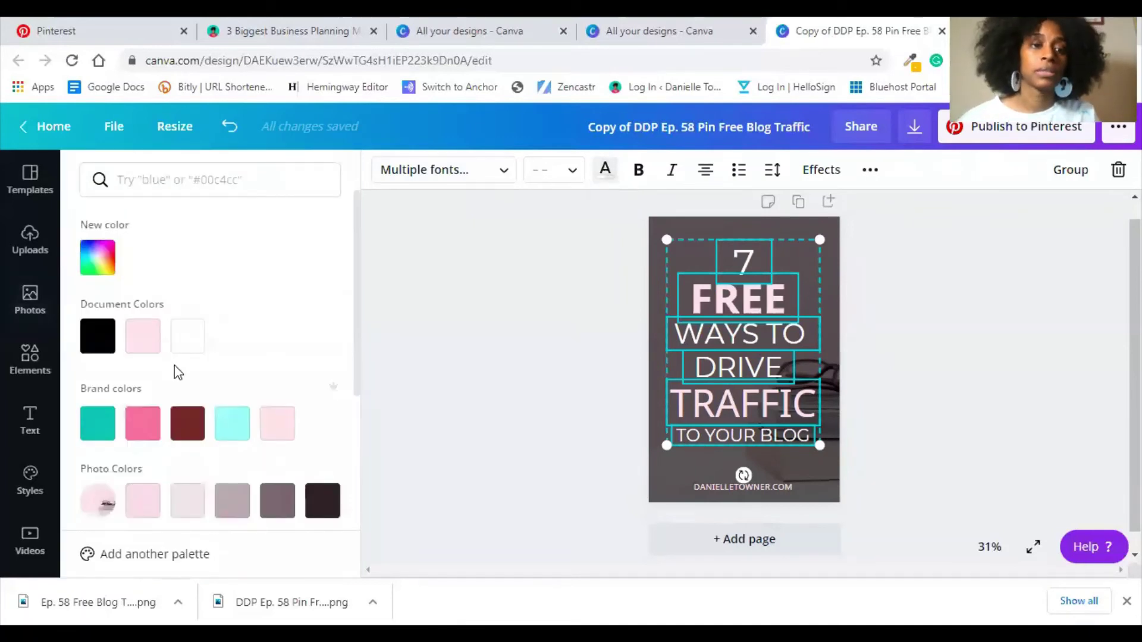
scroll(230, 359, down, 2)
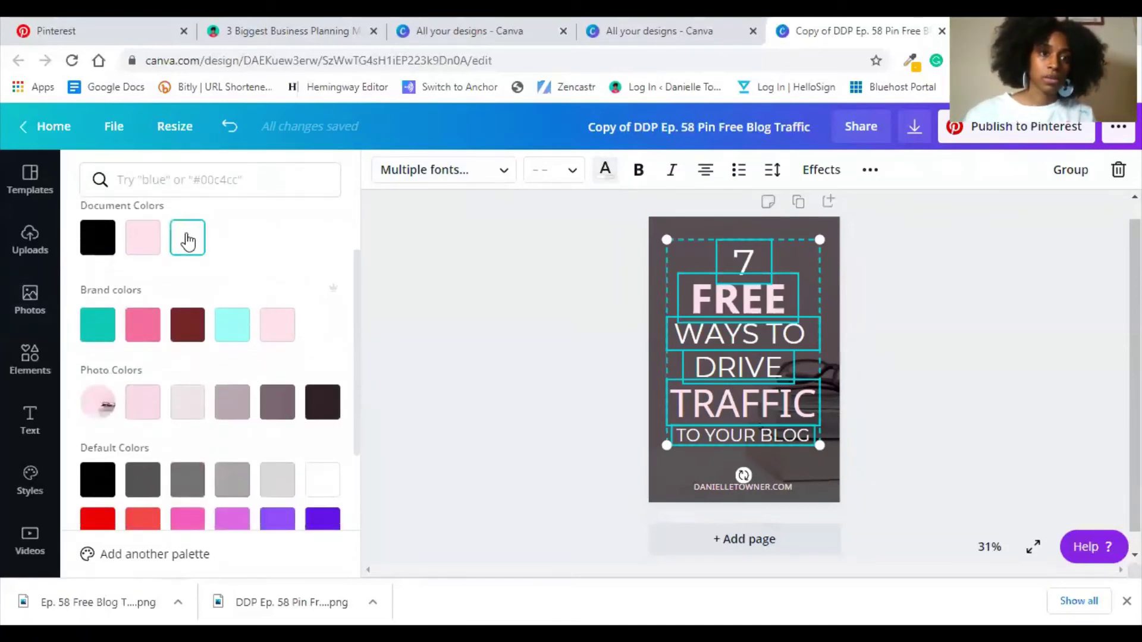
click(187, 239)
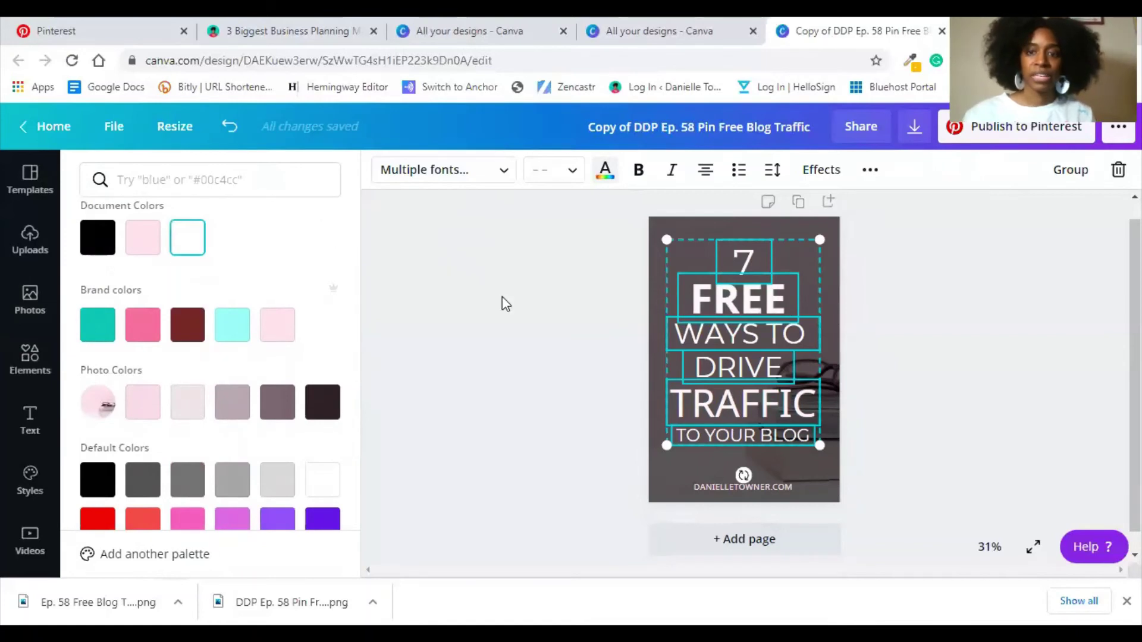
key(Escape)
Look through the fonts available for the "WAYS TO" text line, keeping its current font
click(706, 229)
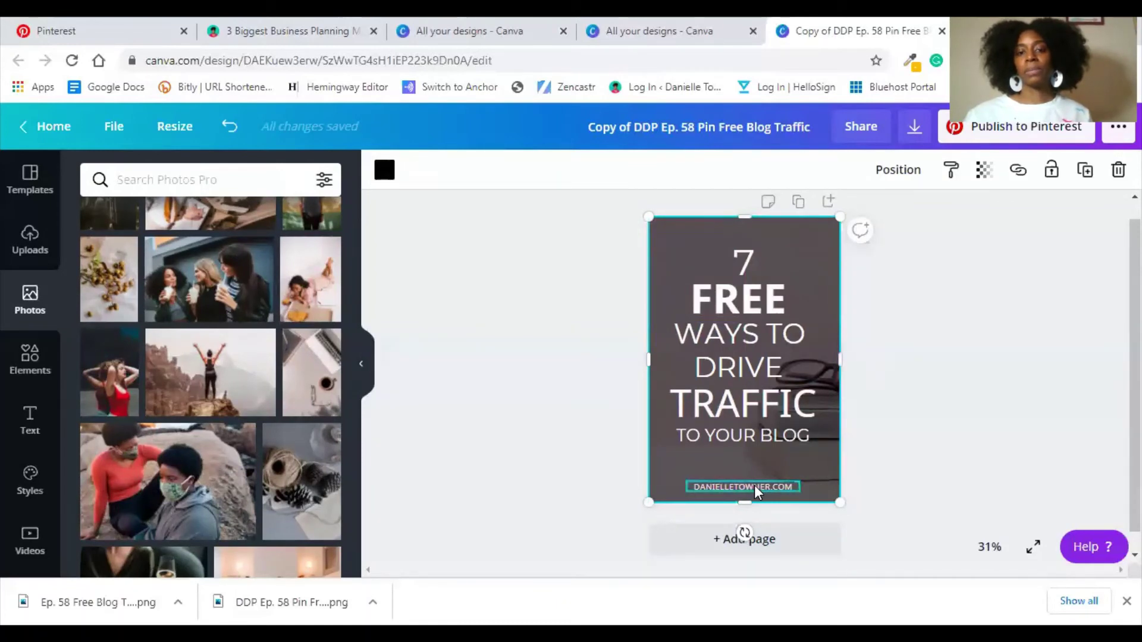
click(744, 261)
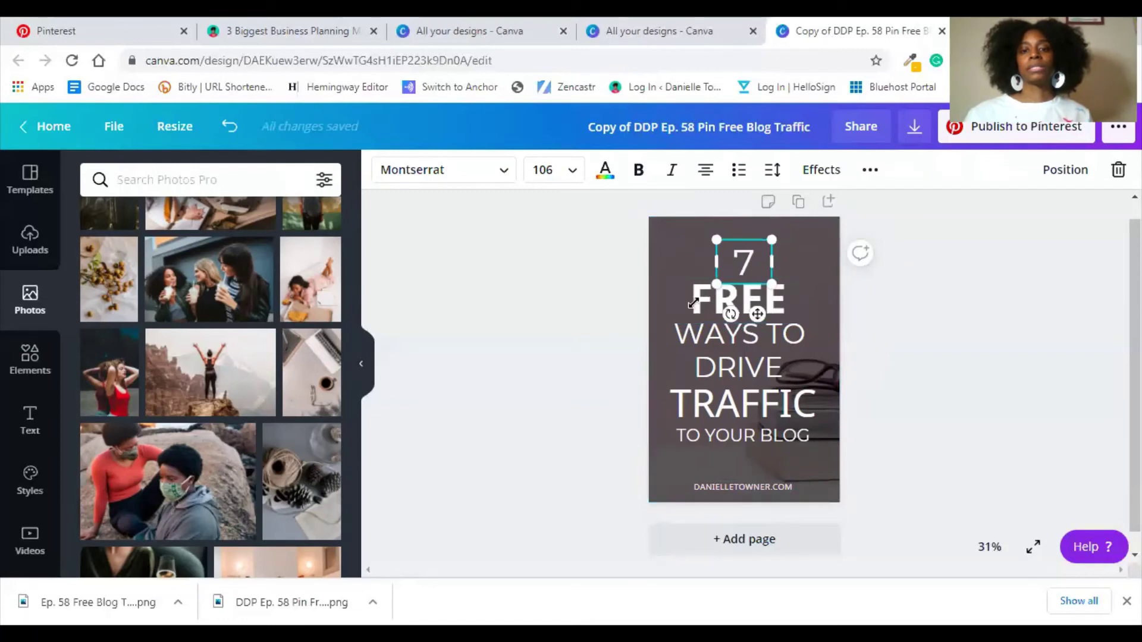
click(718, 343)
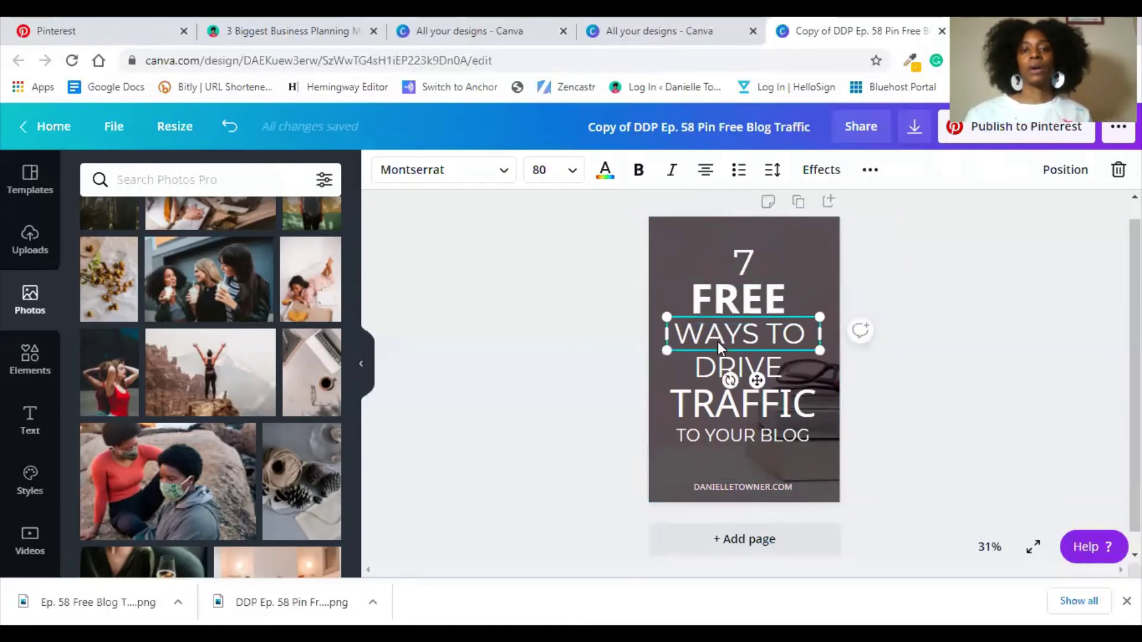
click(505, 172)
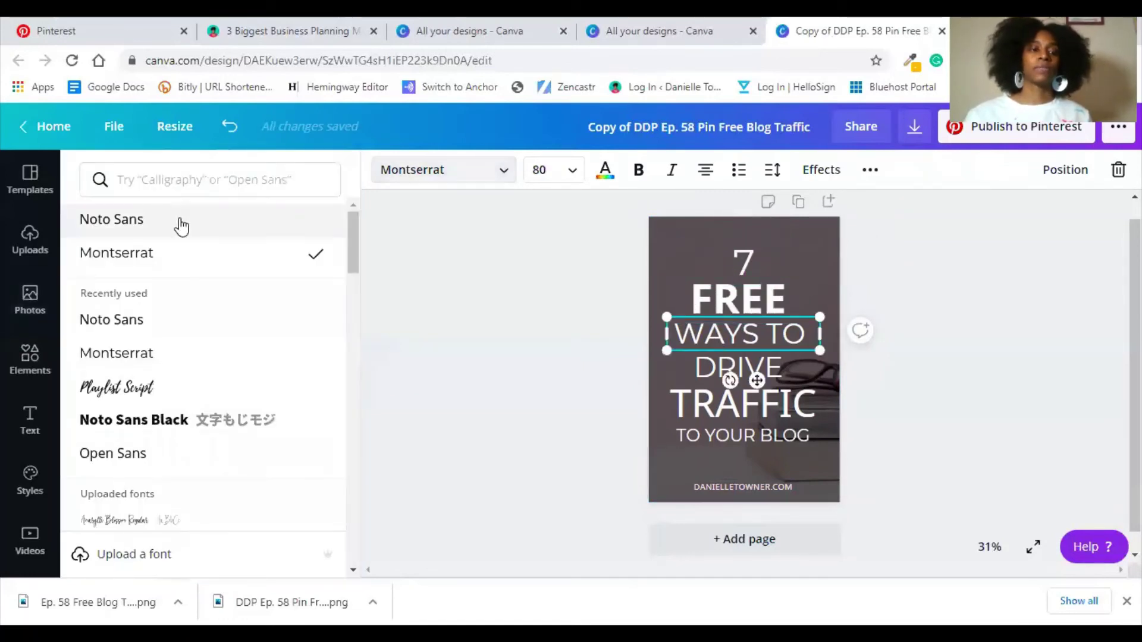
scroll(156, 357, down, 3)
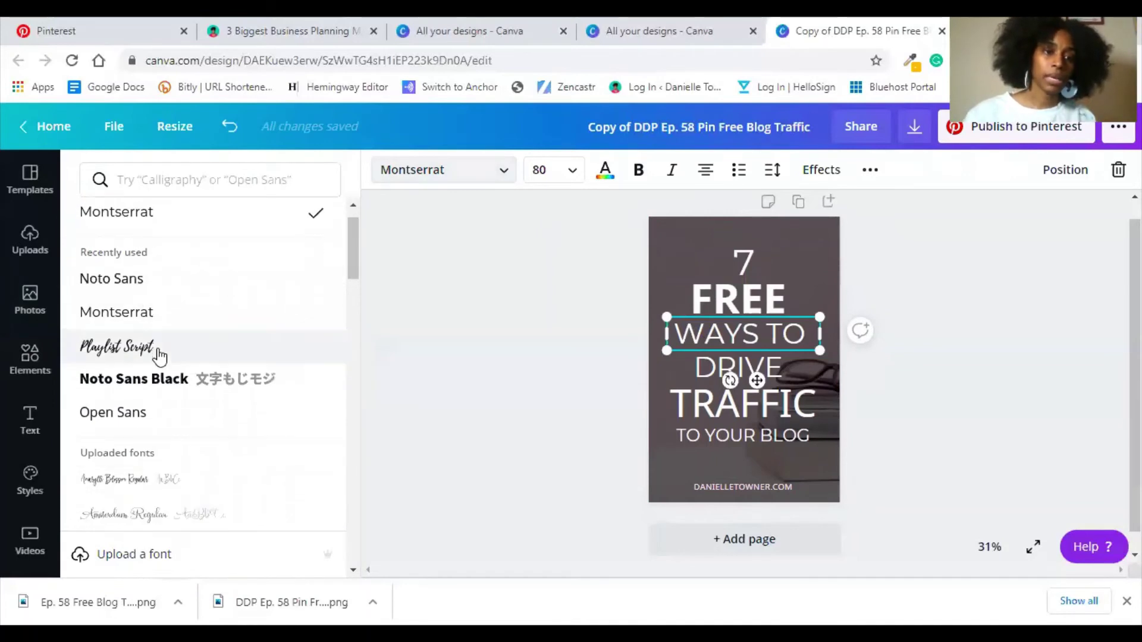
scroll(159, 357, down, 10)
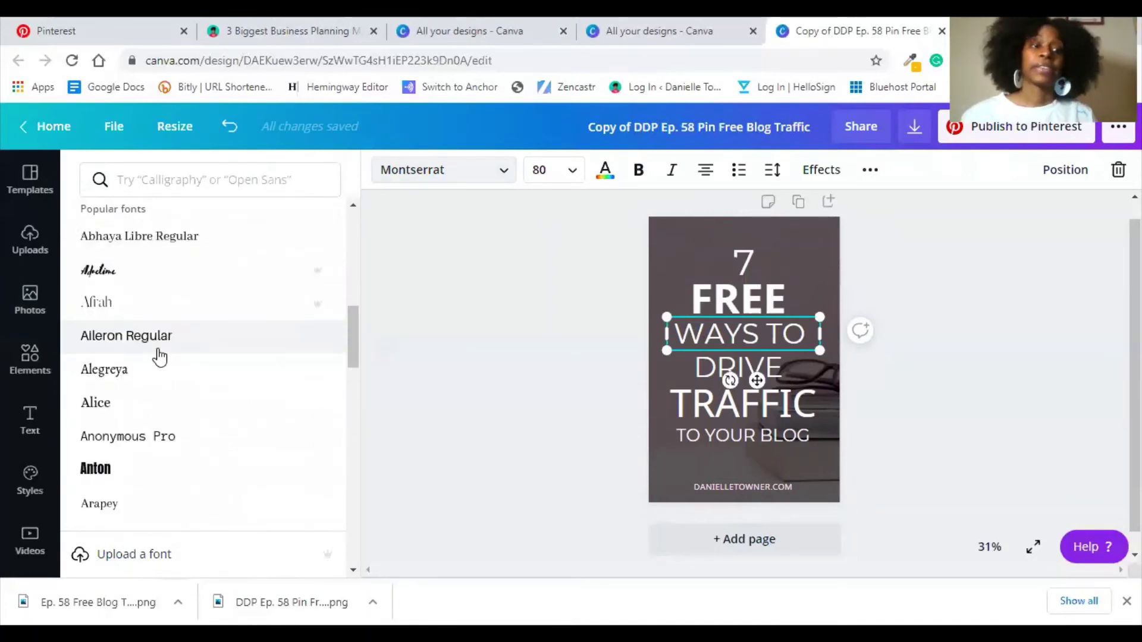
scroll(158, 357, down, 6)
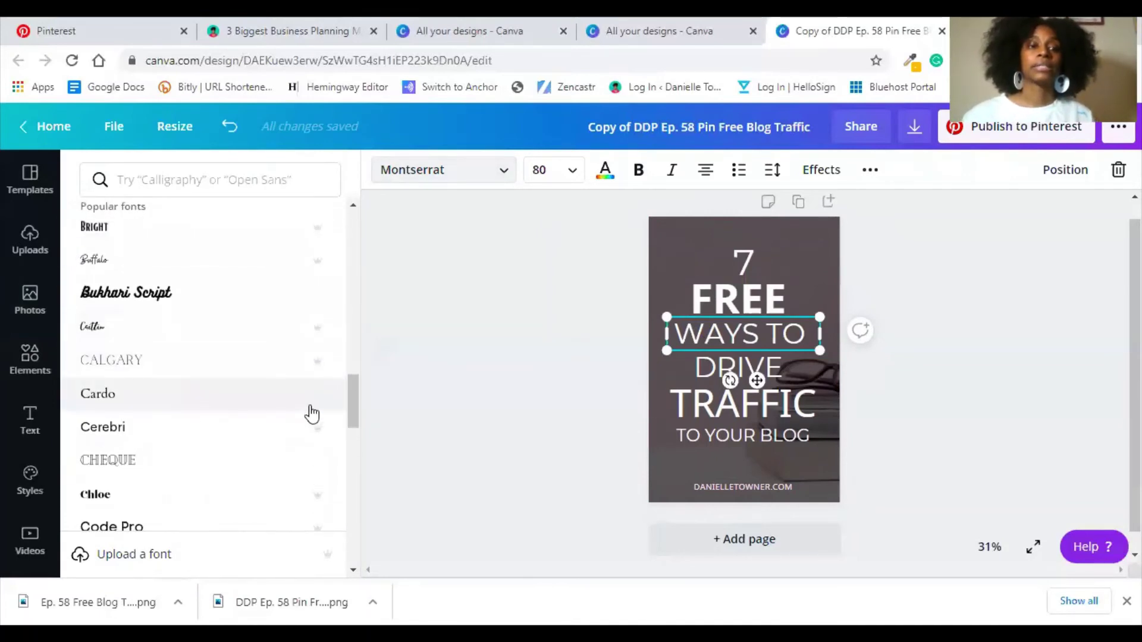
drag(356, 404, 344, 236)
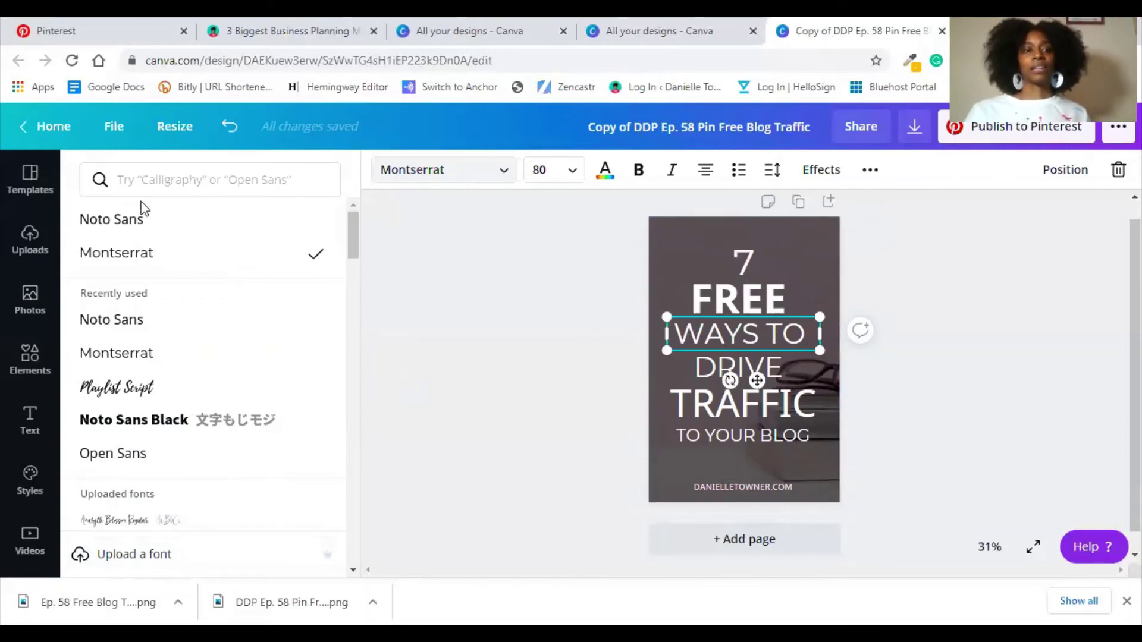
click(679, 223)
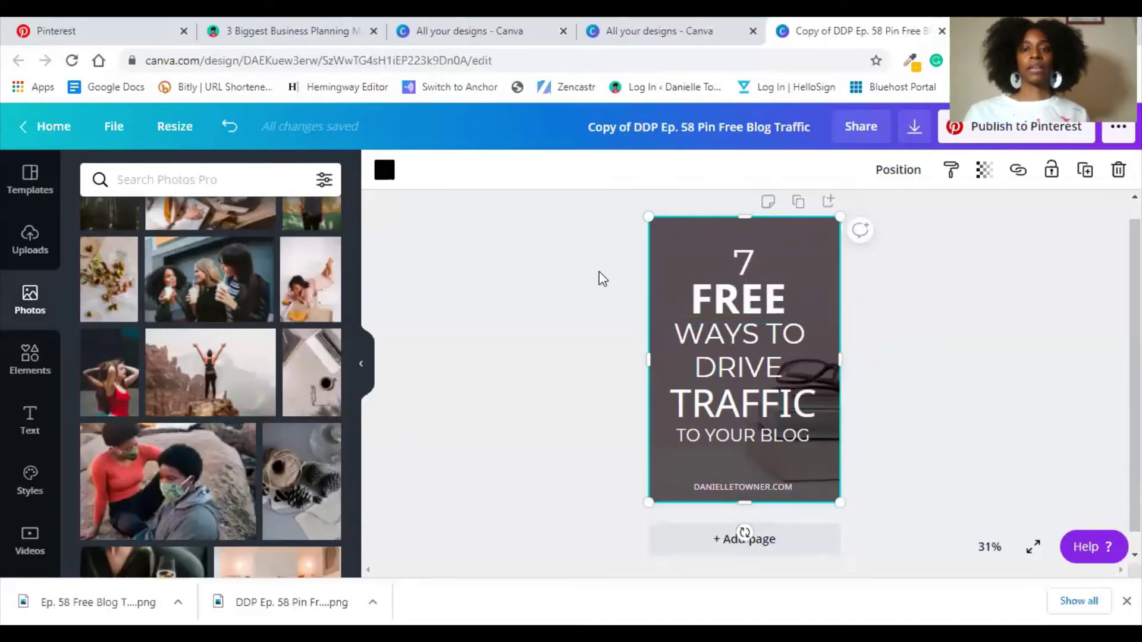
Examine the additional formatting options and text effects available for the word "FREE"
click(751, 289)
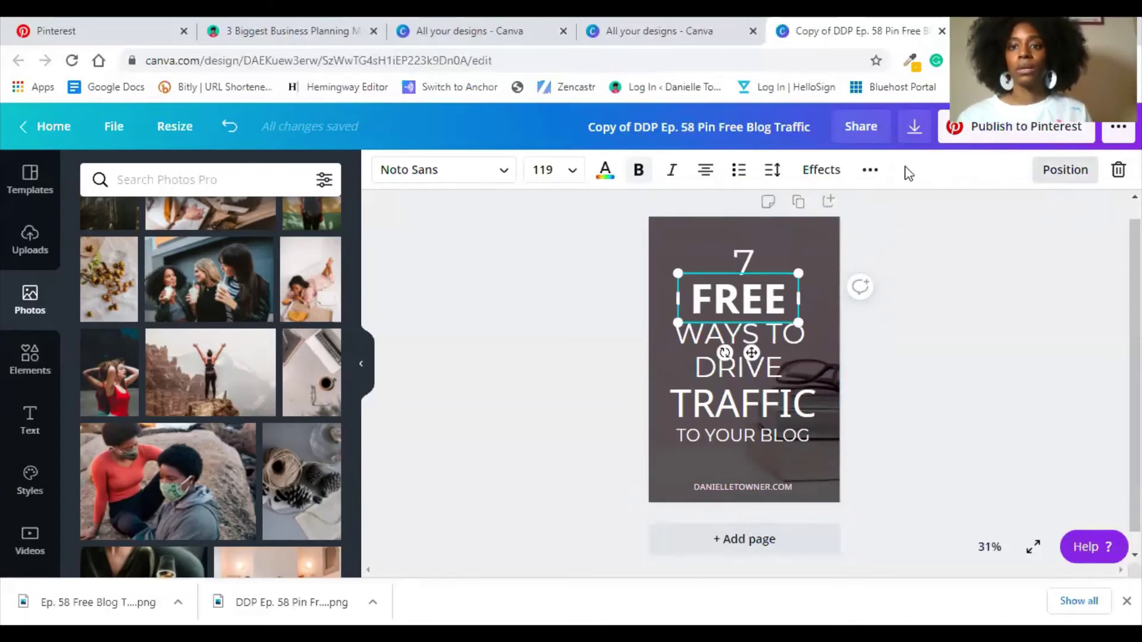
click(873, 172)
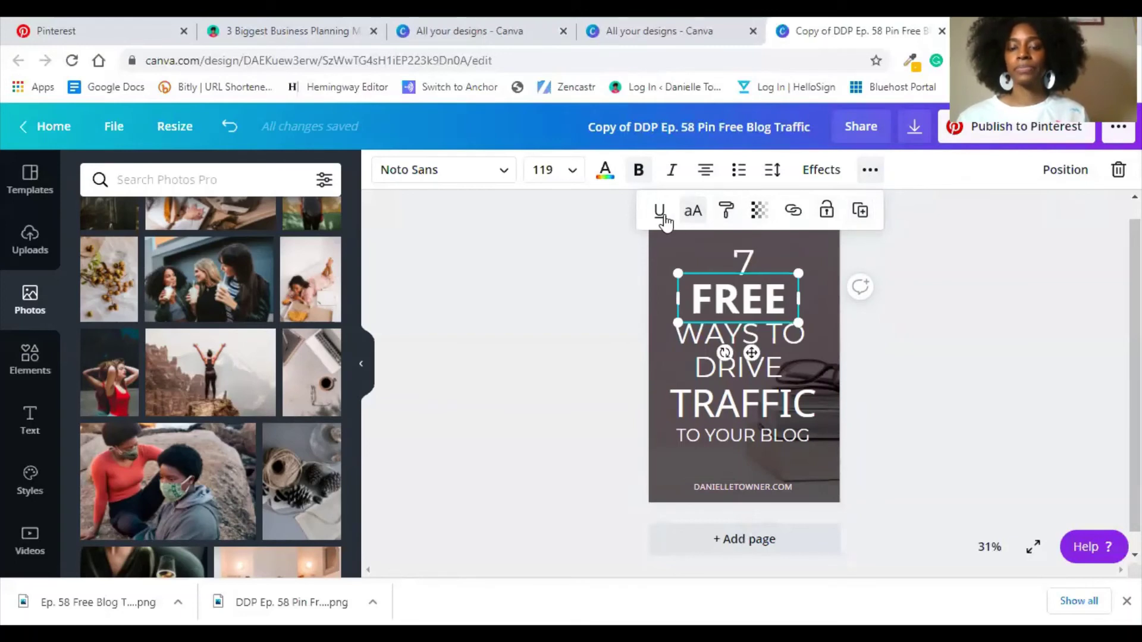
click(869, 172)
click(829, 176)
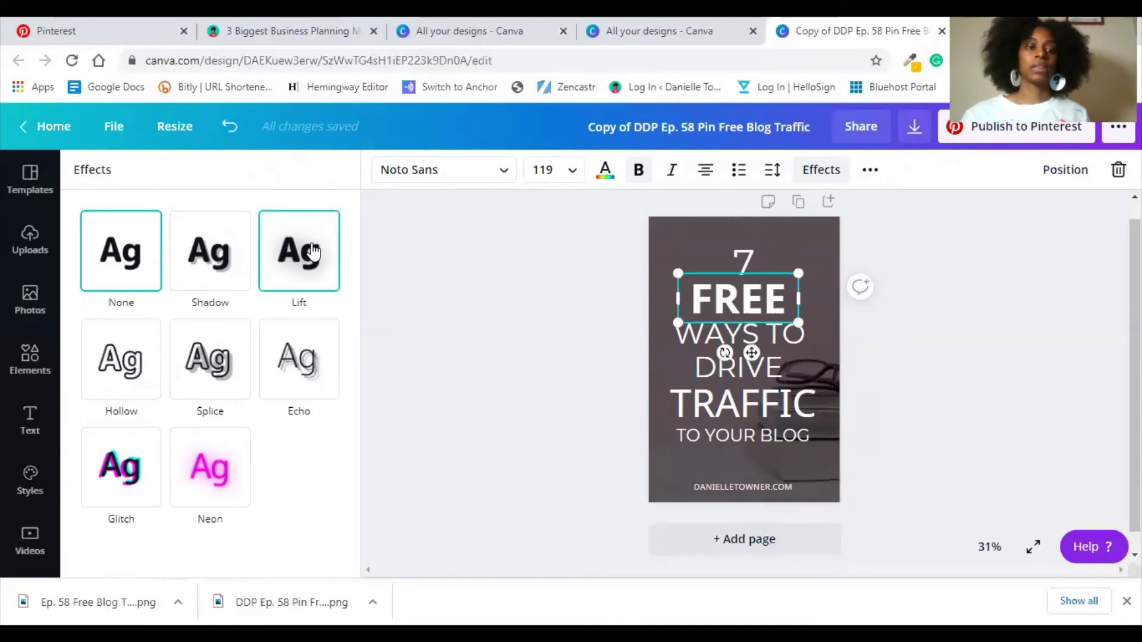
key(Escape)
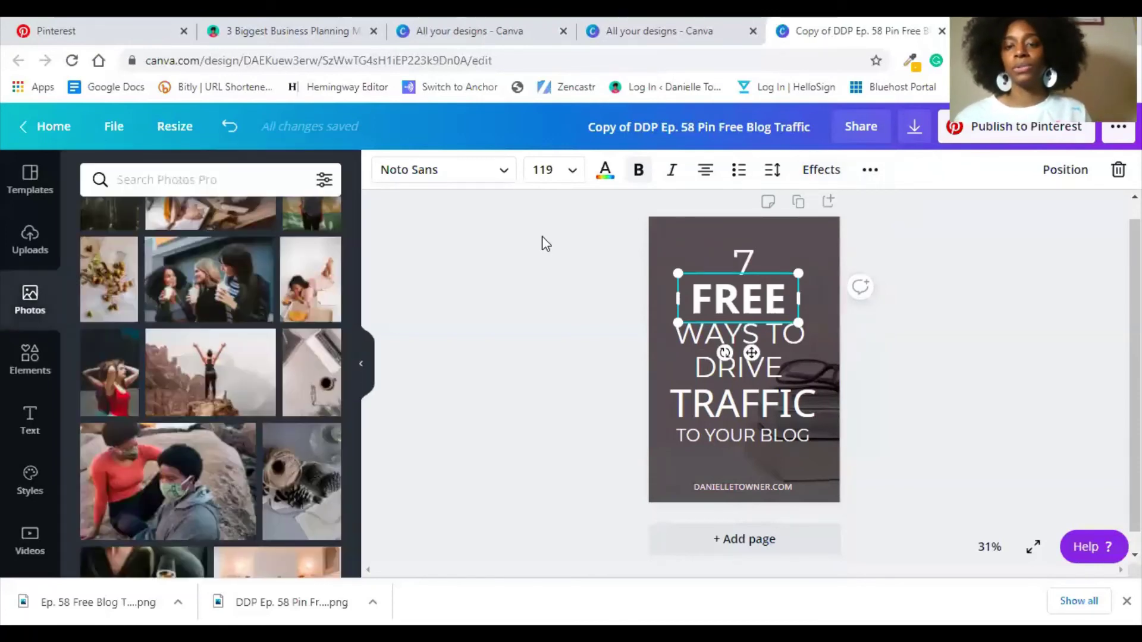
click(891, 216)
click(769, 235)
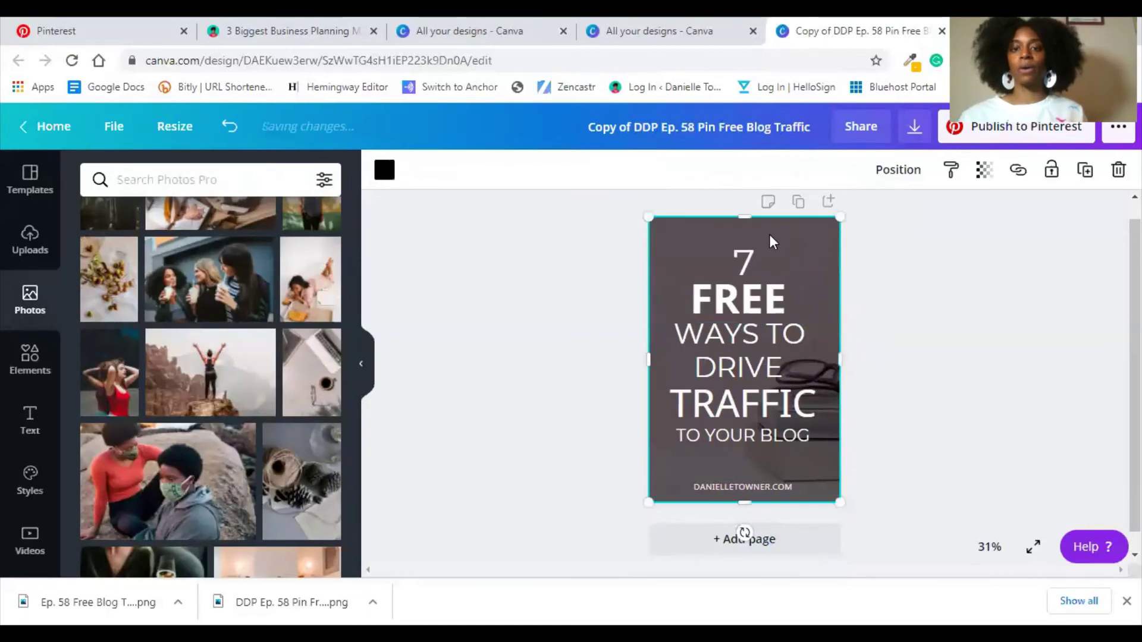
click(766, 277)
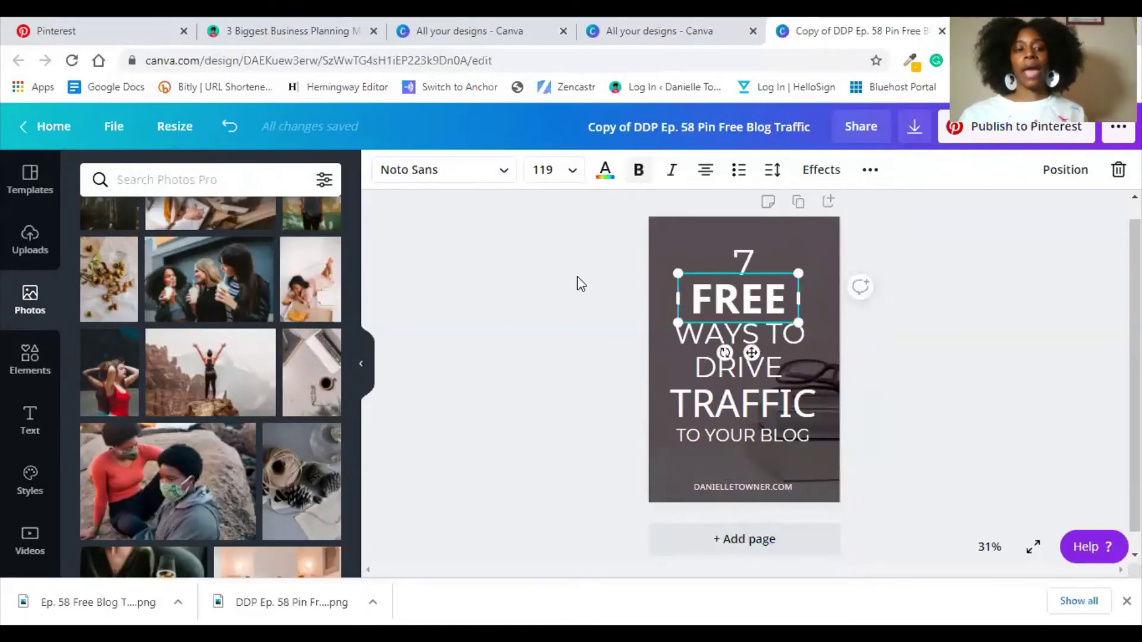
Look through the text, elements, photos, templates and uploads libraries available for building the pin
click(27, 423)
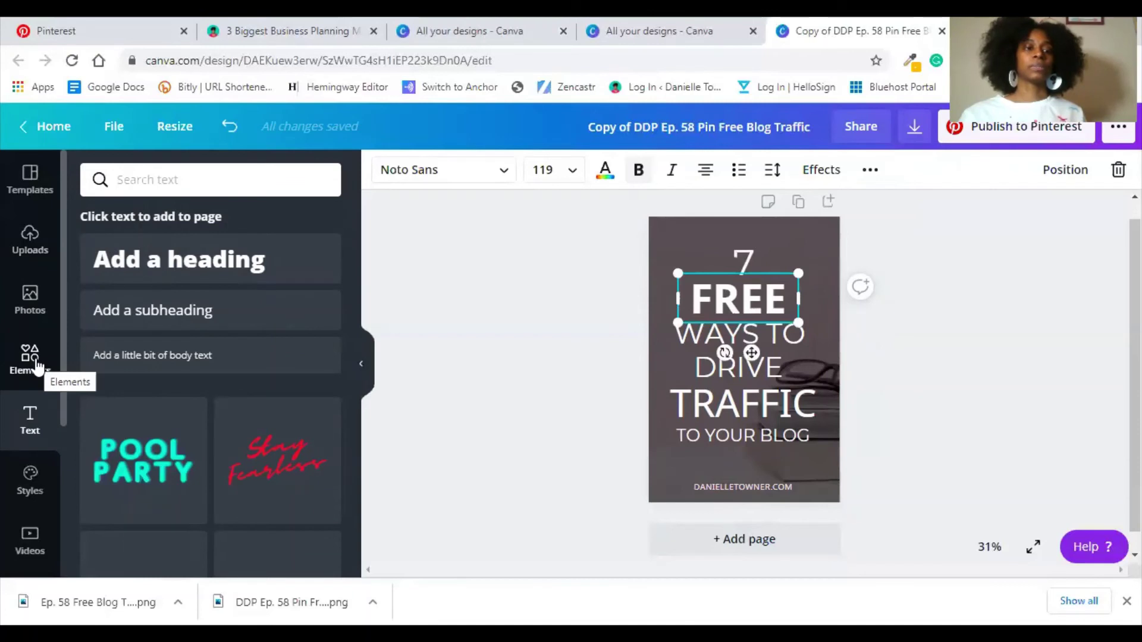
click(32, 362)
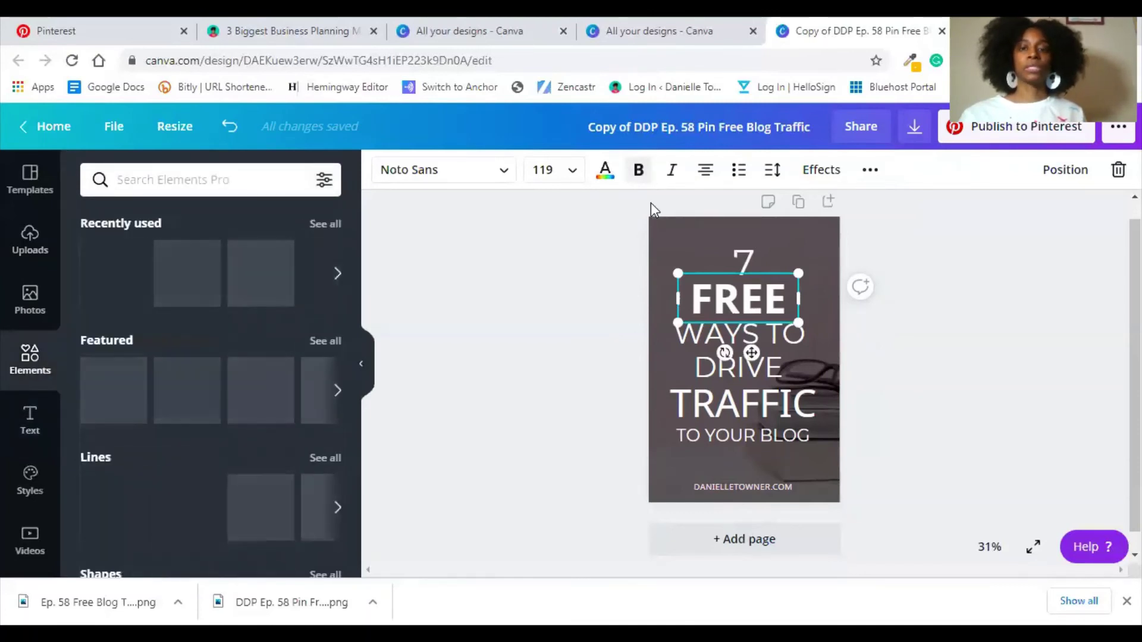
click(676, 233)
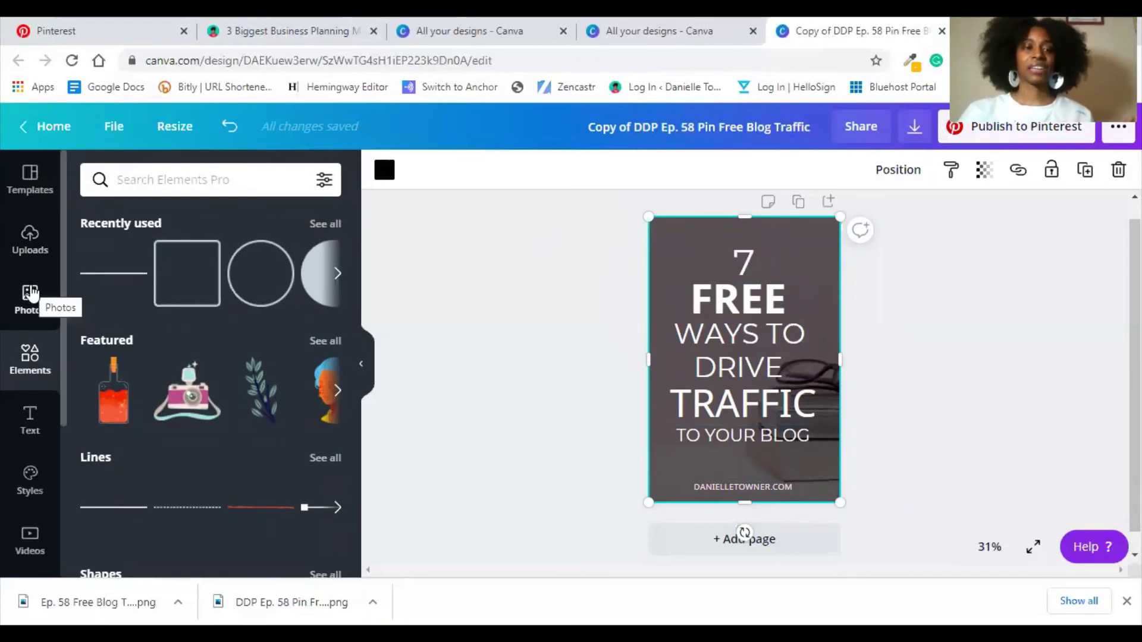
click(31, 294)
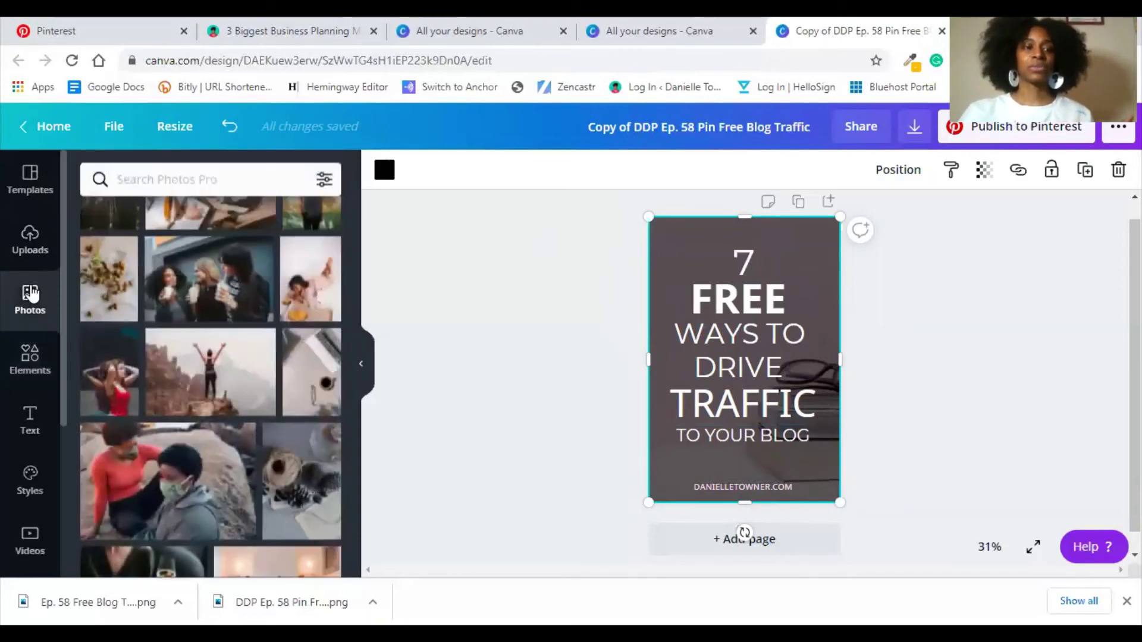
click(31, 187)
click(31, 233)
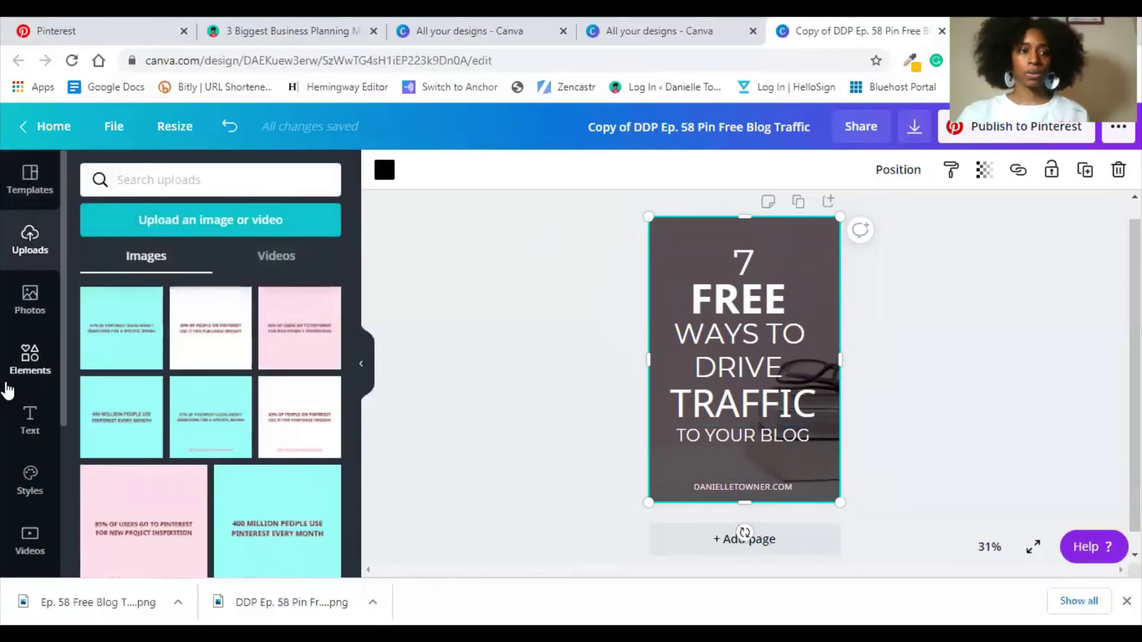
Look over the preset text styles and the stock photos that can be added to the pin
click(31, 423)
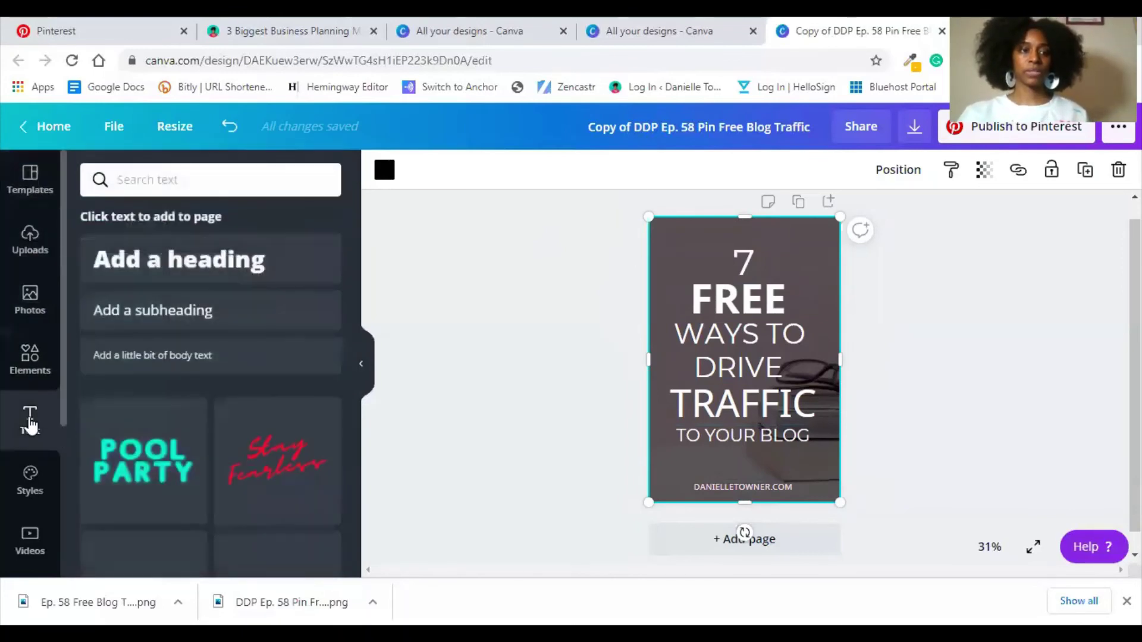
click(30, 300)
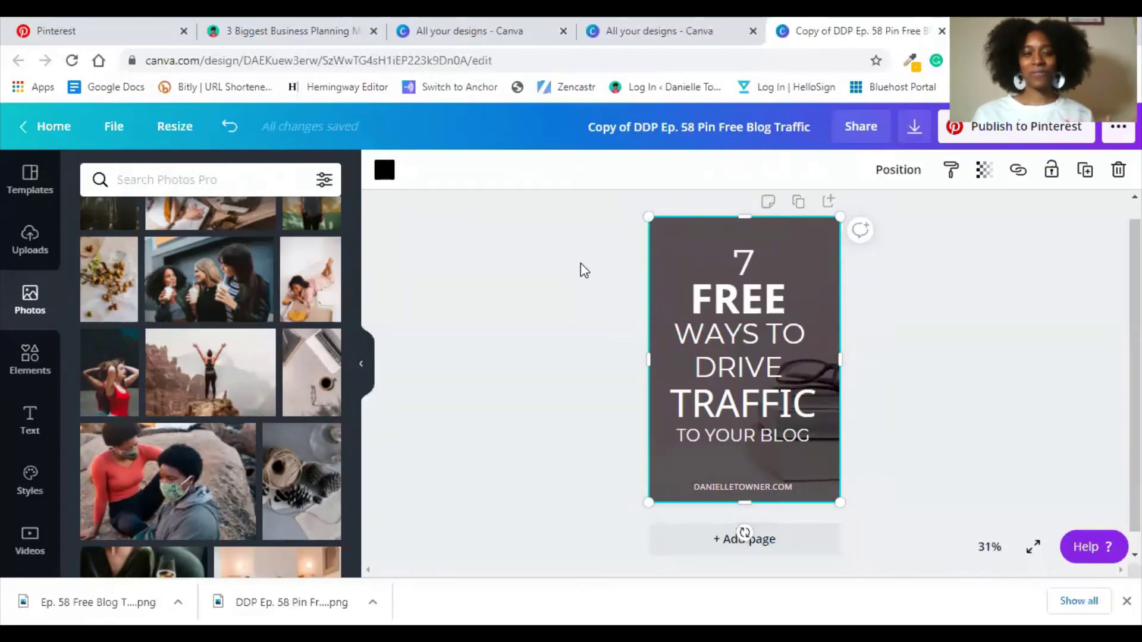
Deselect the dark overlay and review the restyled pin from the headline to the website line
scroll(582, 269, down, 1)
scroll(1133, 280, up, 2)
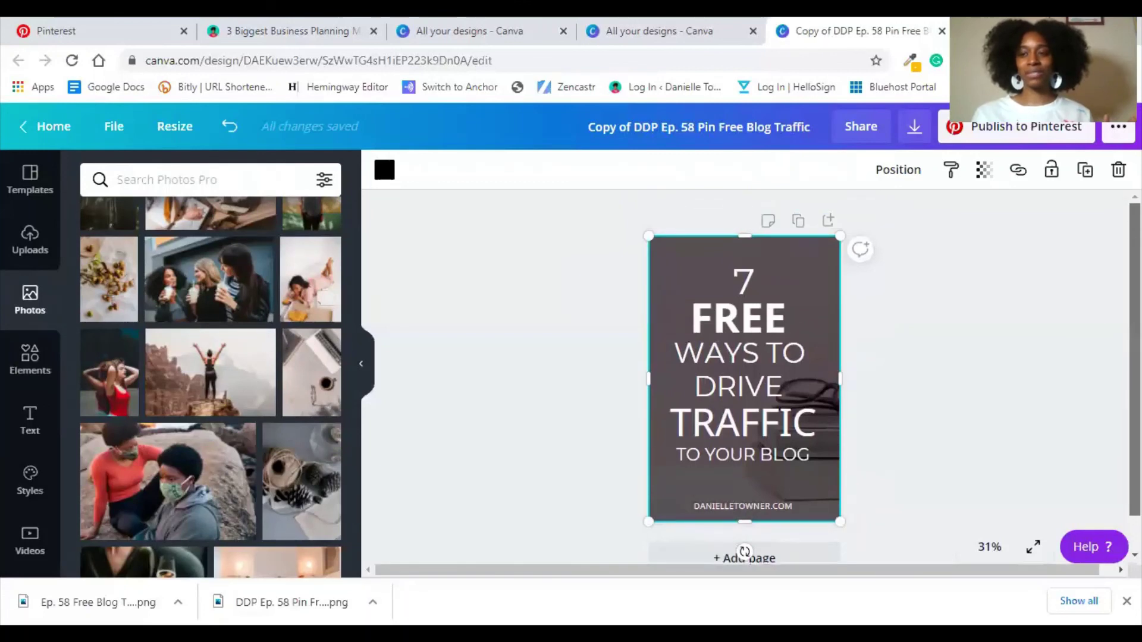
click(492, 267)
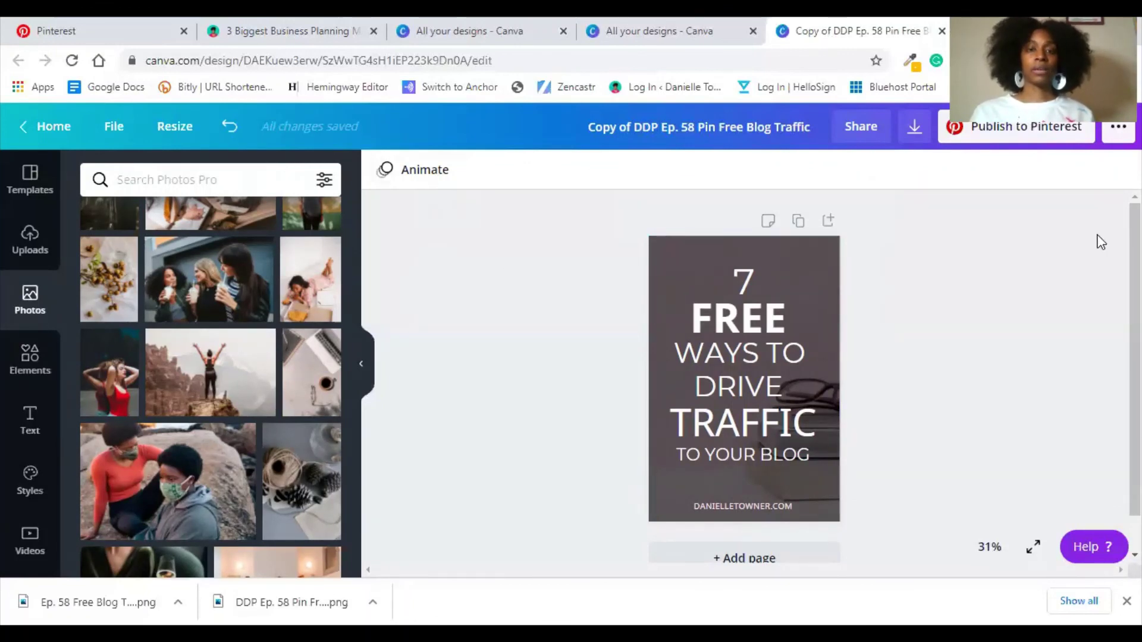
scroll(744, 357, down, 1)
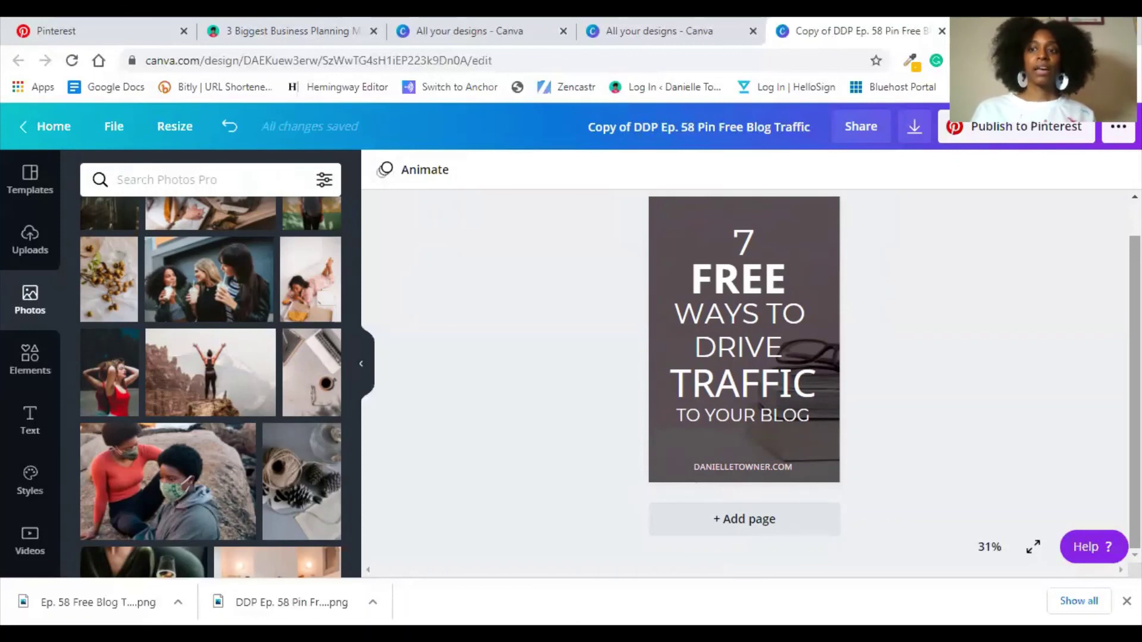
scroll(744, 357, up, 1)
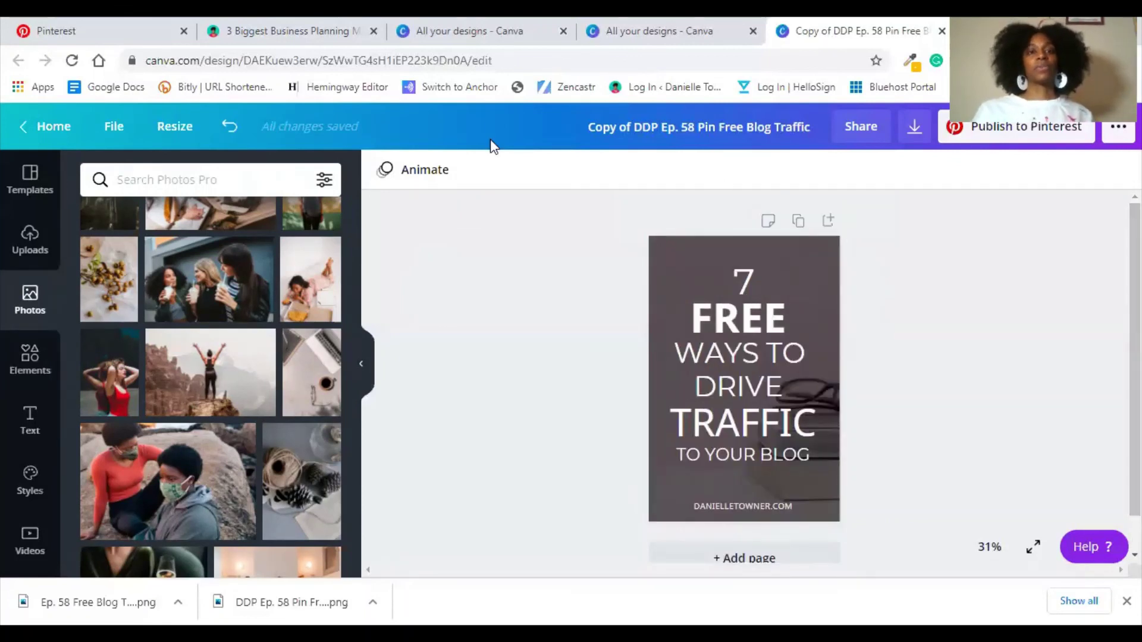